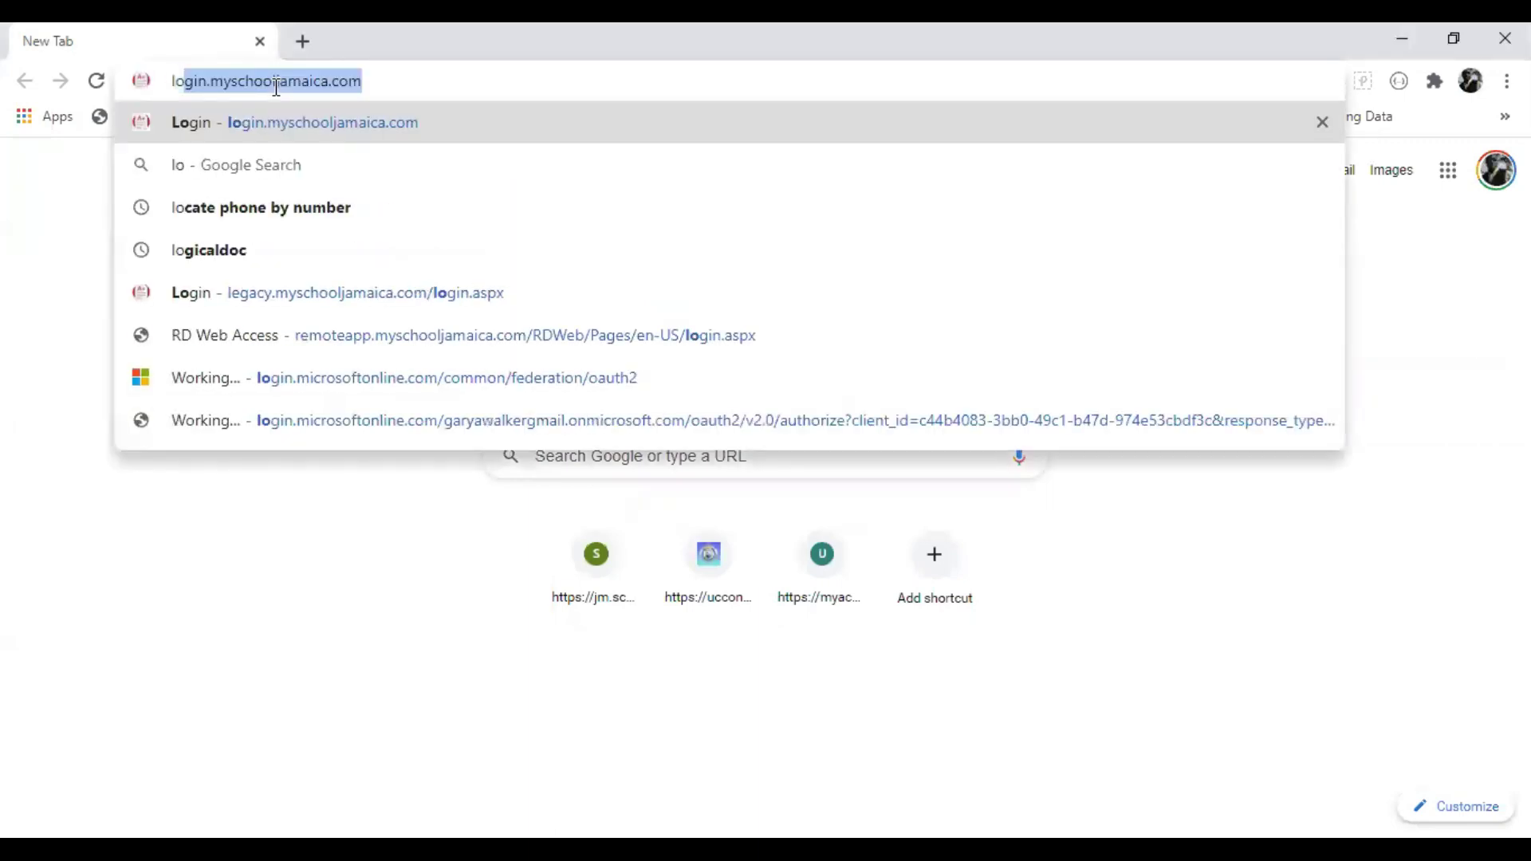
Open the MySchool Jamaica login page and log in to ST. MARYS COLLEGE as a teacher with the prefilled credentials
{"action": "left_click", "coordinate": [292, 122]}
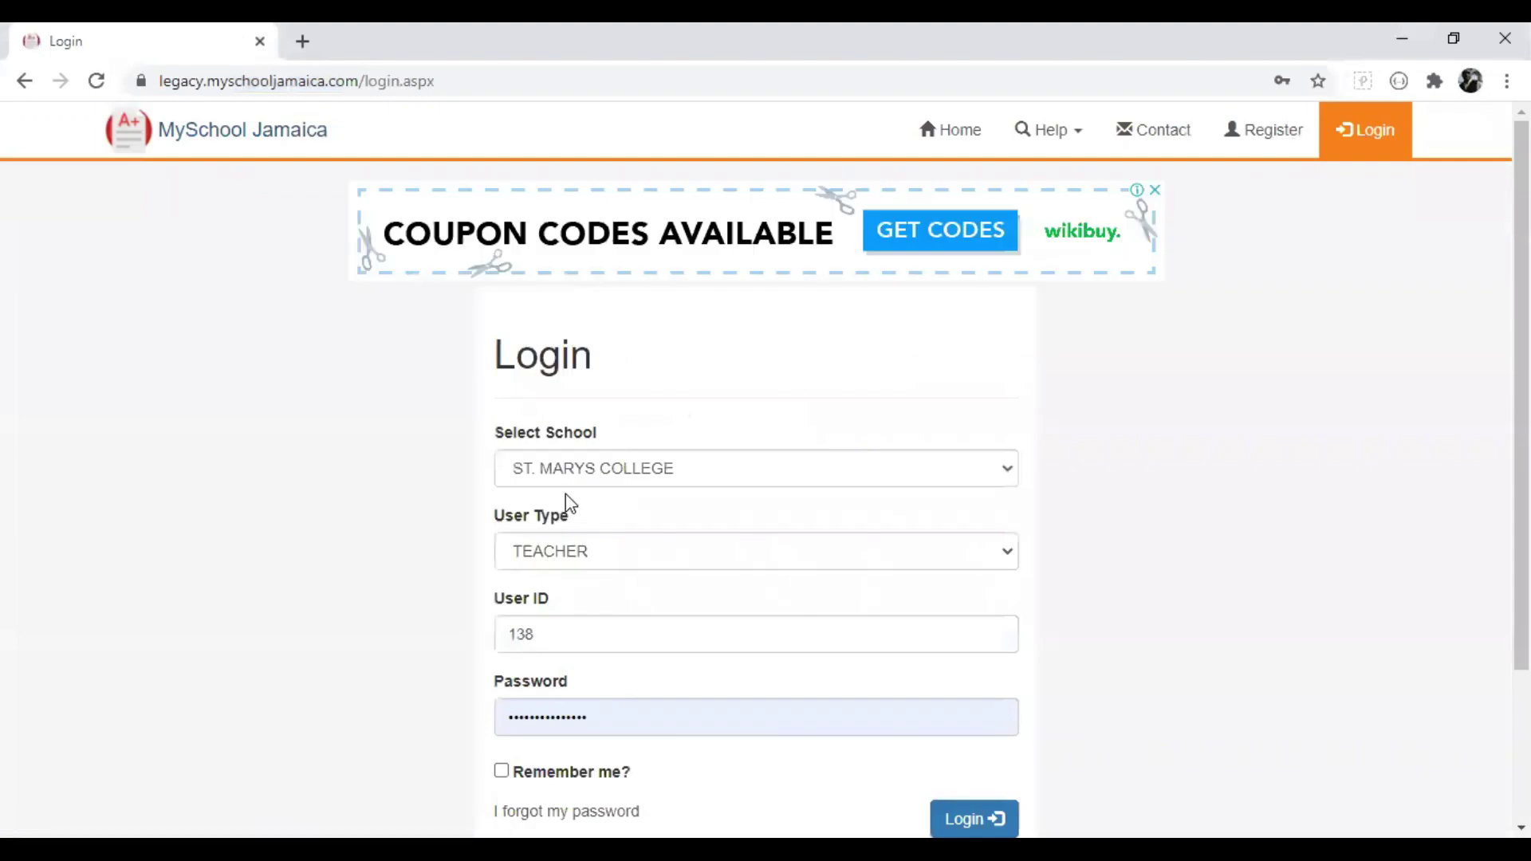
{"action": "scroll", "coordinate": [678, 564], "scroll_direction": "down", "scroll_amount": 2}
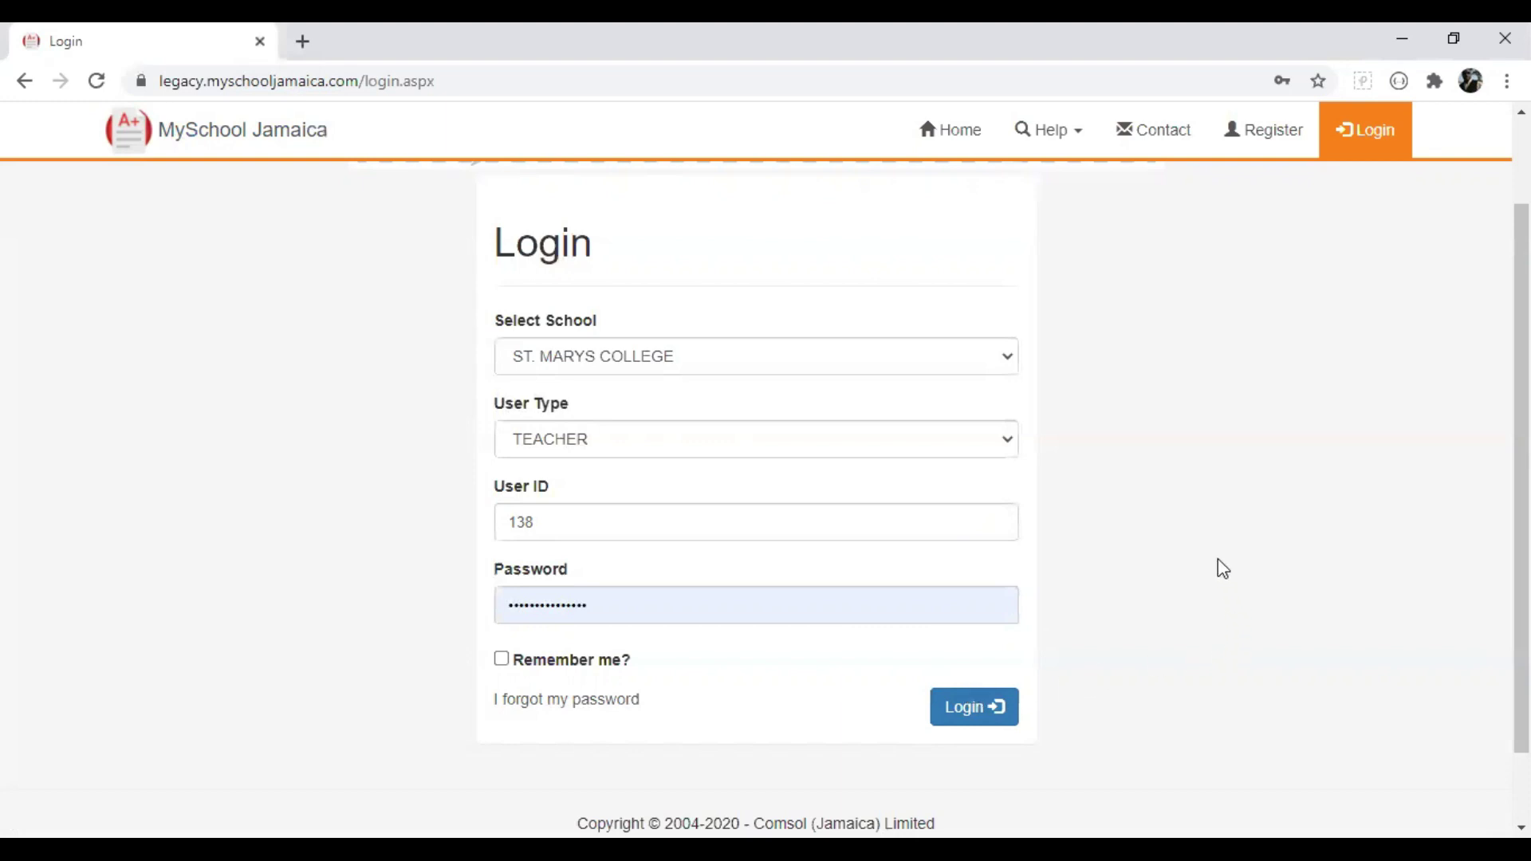
{"action": "key", "text": "ctrl+minus"}
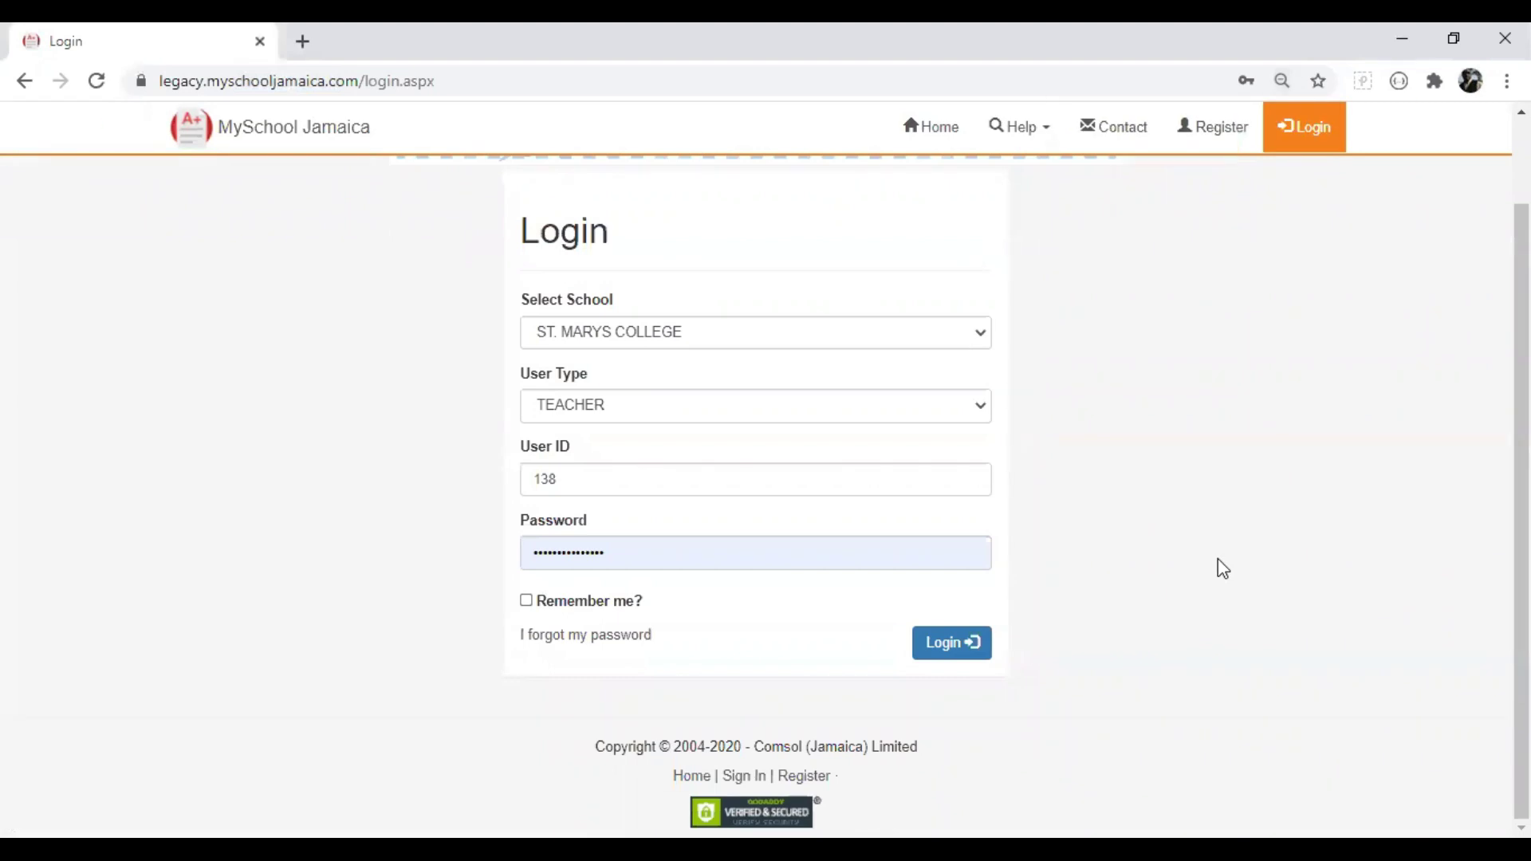
{"action": "key", "text": "ctrl+minus"}
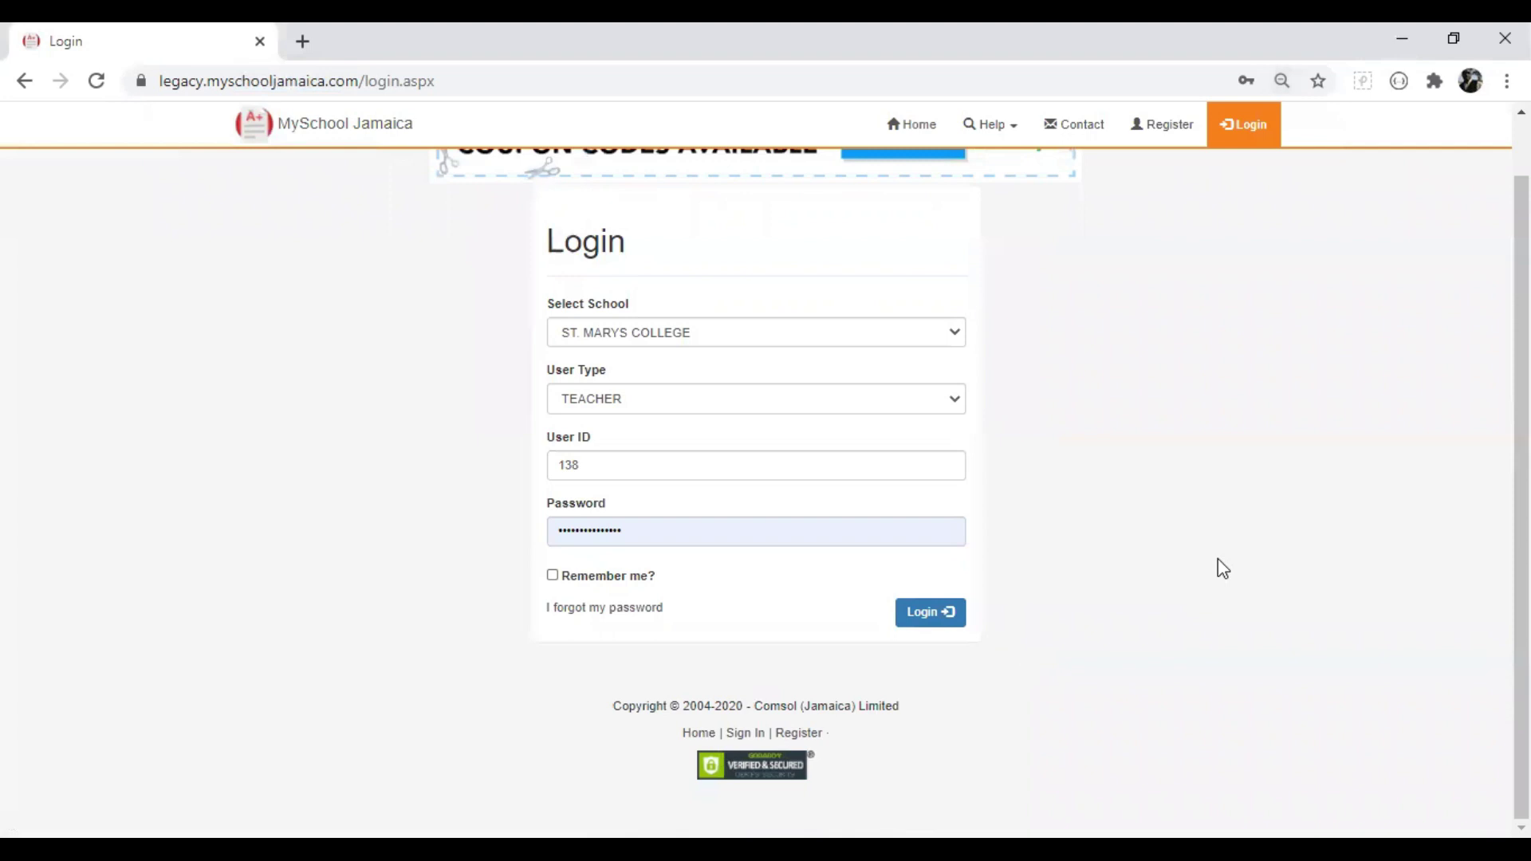
{"action": "scroll", "coordinate": [1223, 567], "scroll_direction": "up", "scroll_amount": 1}
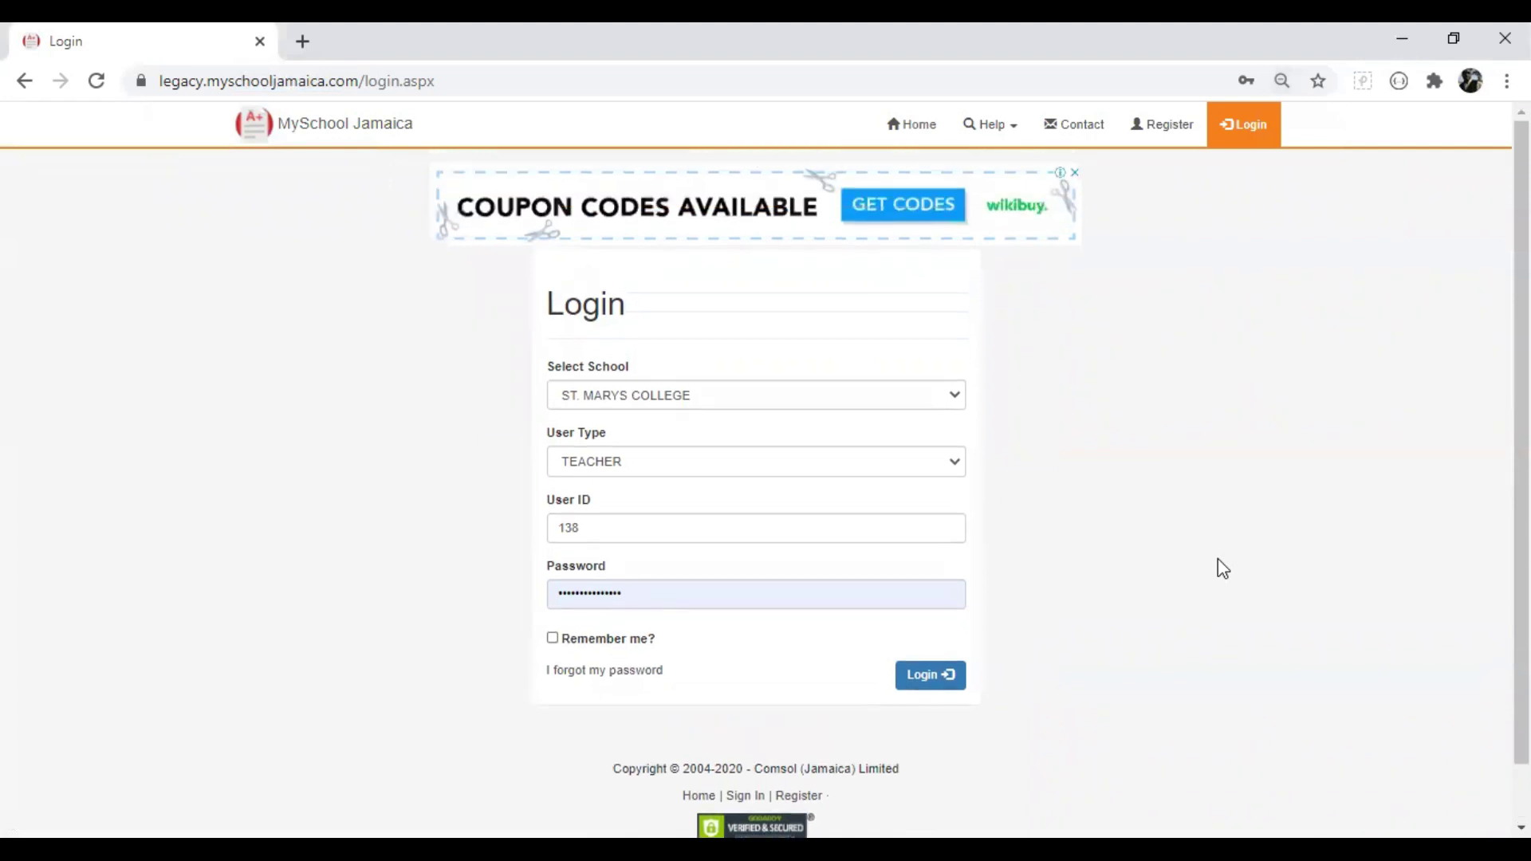
{"action": "left_click", "coordinate": [927, 674]}
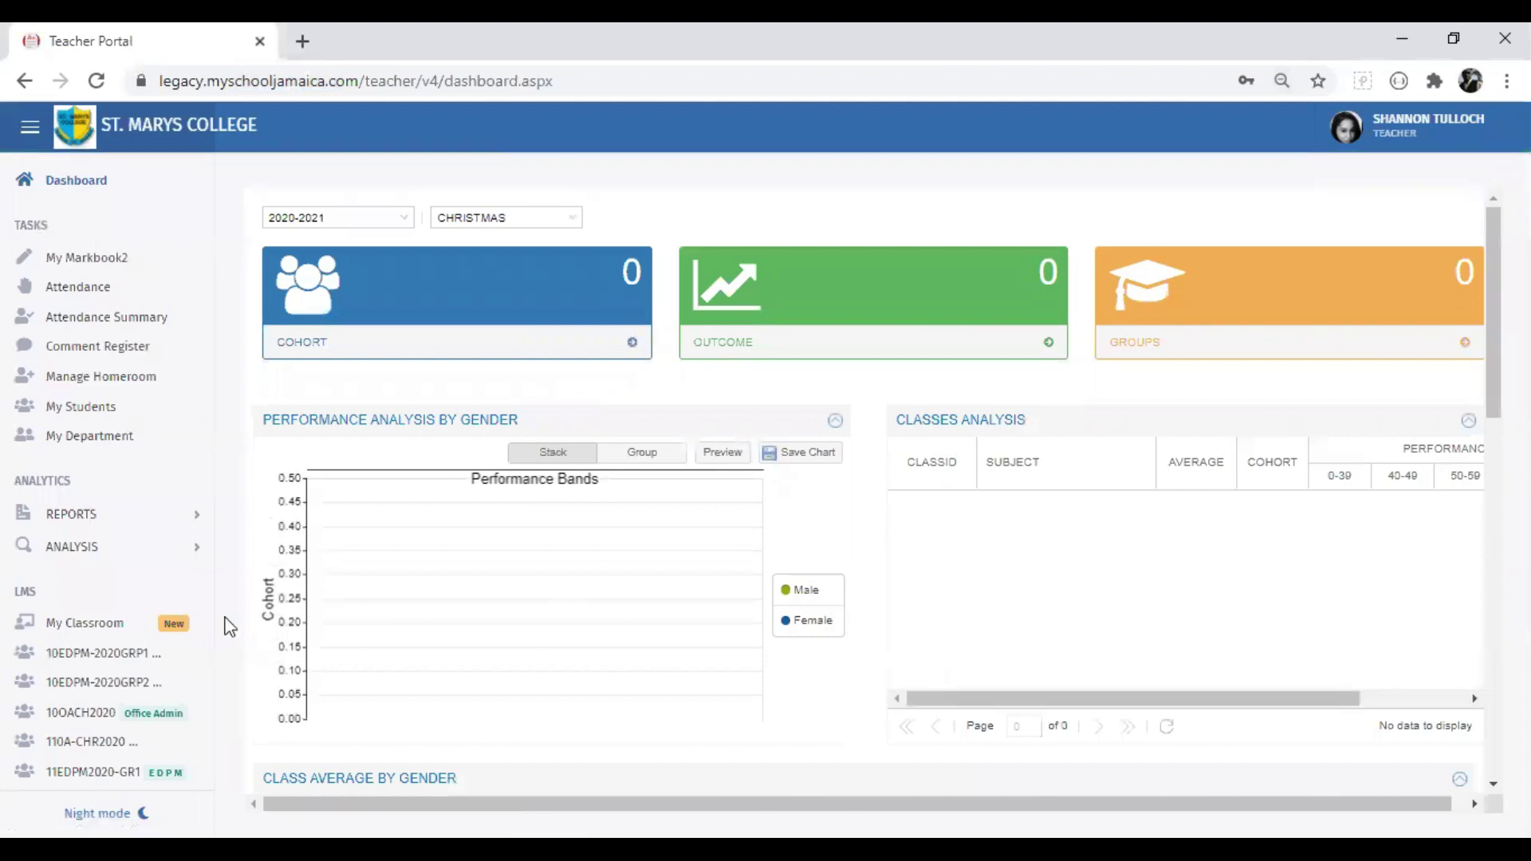
Open the 10EDPM-2020GRP1 classroom and go to the Unit 1 items in its classwork
{"action": "left_click", "coordinate": [67, 629]}
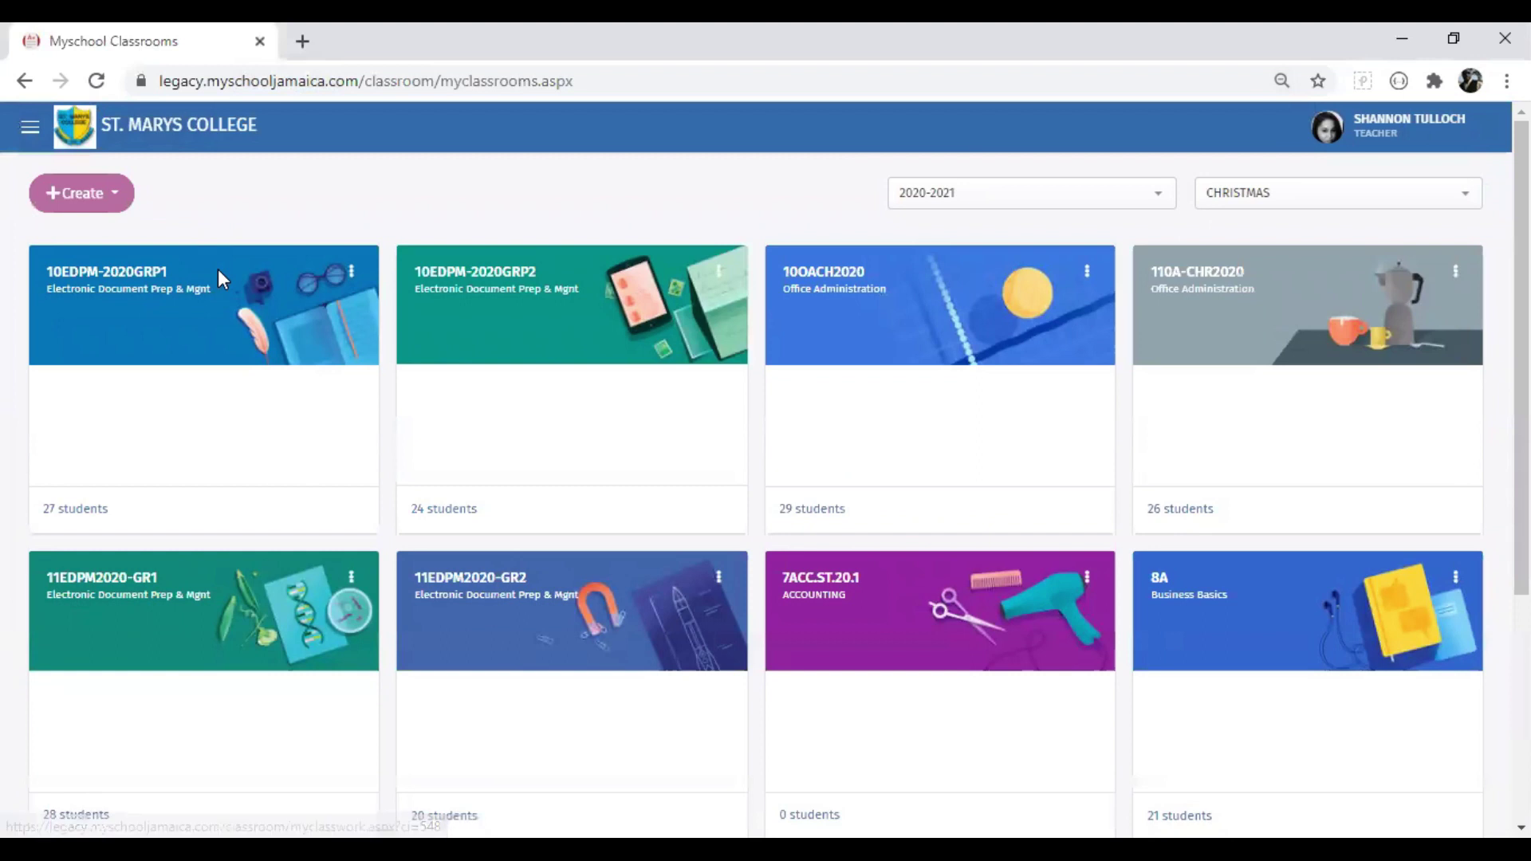
{"action": "left_click", "coordinate": [95, 291]}
{"action": "scroll", "coordinate": [696, 449], "scroll_direction": "down", "scroll_amount": 1}
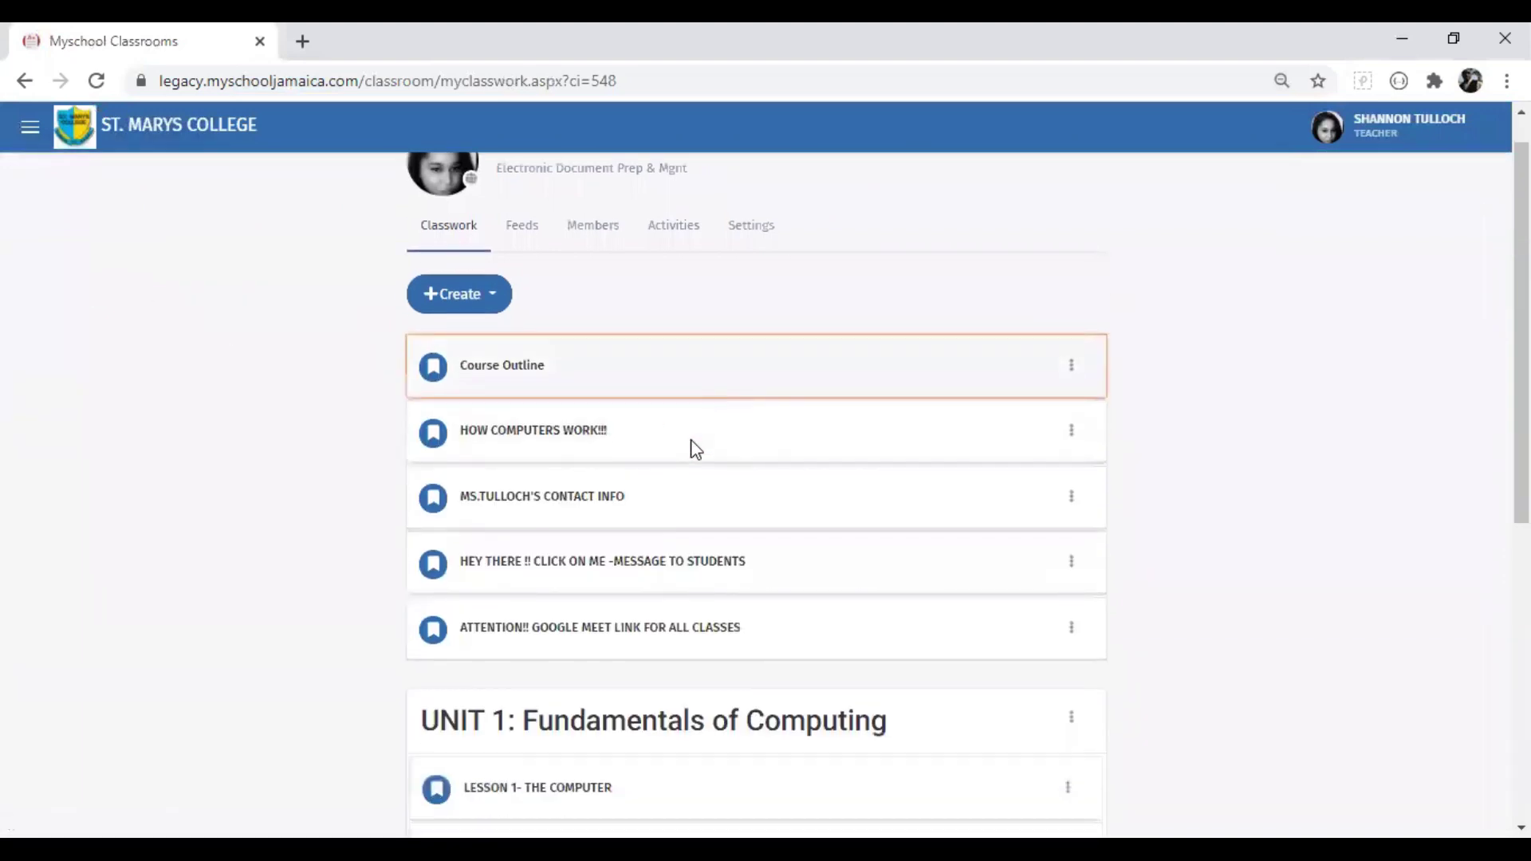
{"action": "scroll", "coordinate": [694, 448], "scroll_direction": "down", "scroll_amount": 7}
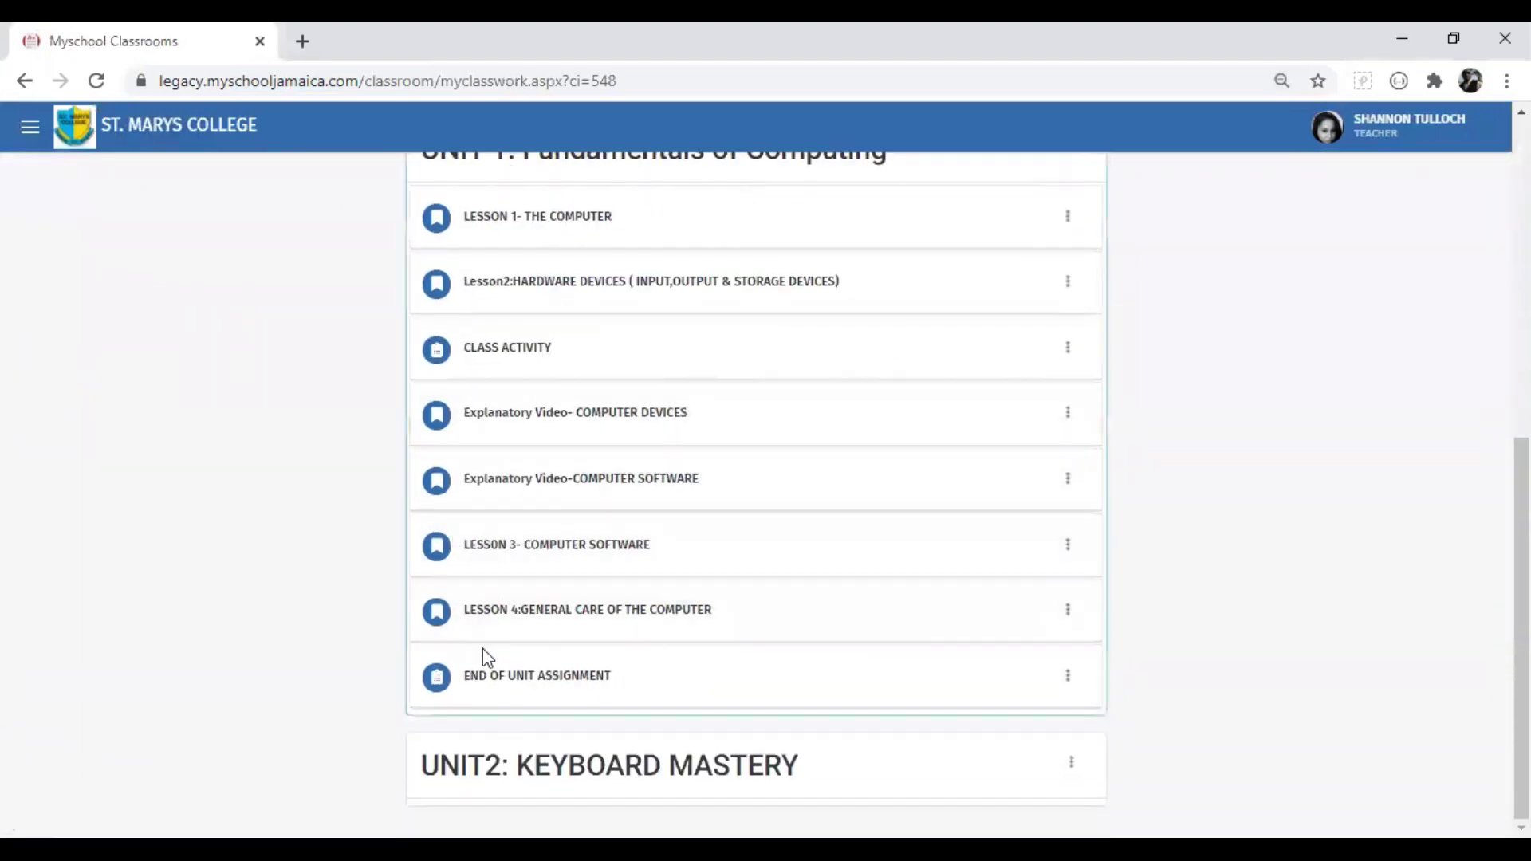
Show the turned-in work for END OF UNIT ASSIGNMENT and open the fourth student's submission
{"action": "left_click", "coordinate": [610, 687]}
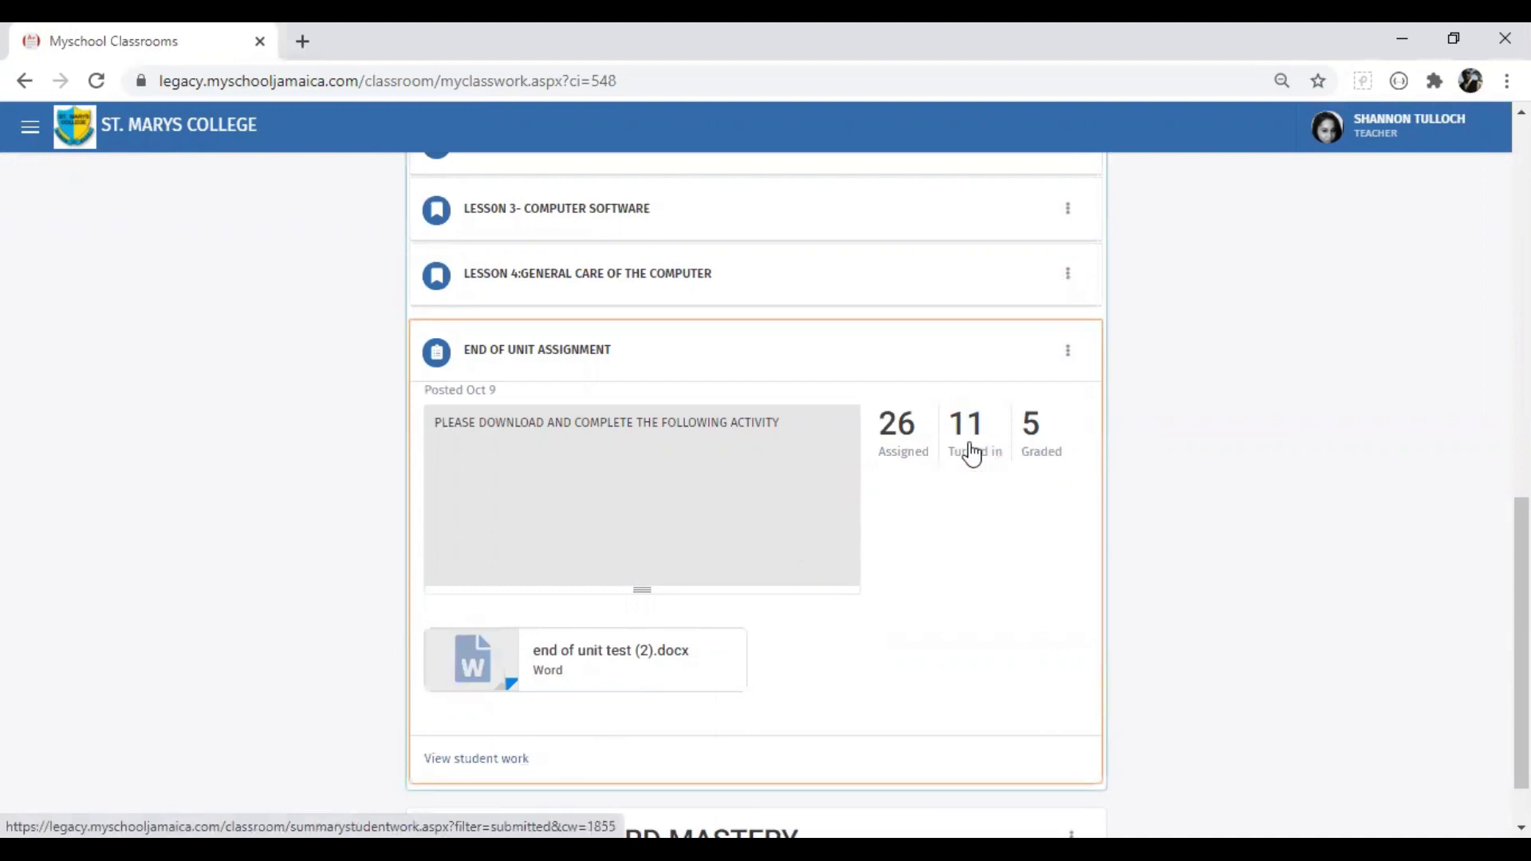
{"action": "left_click", "coordinate": [971, 454]}
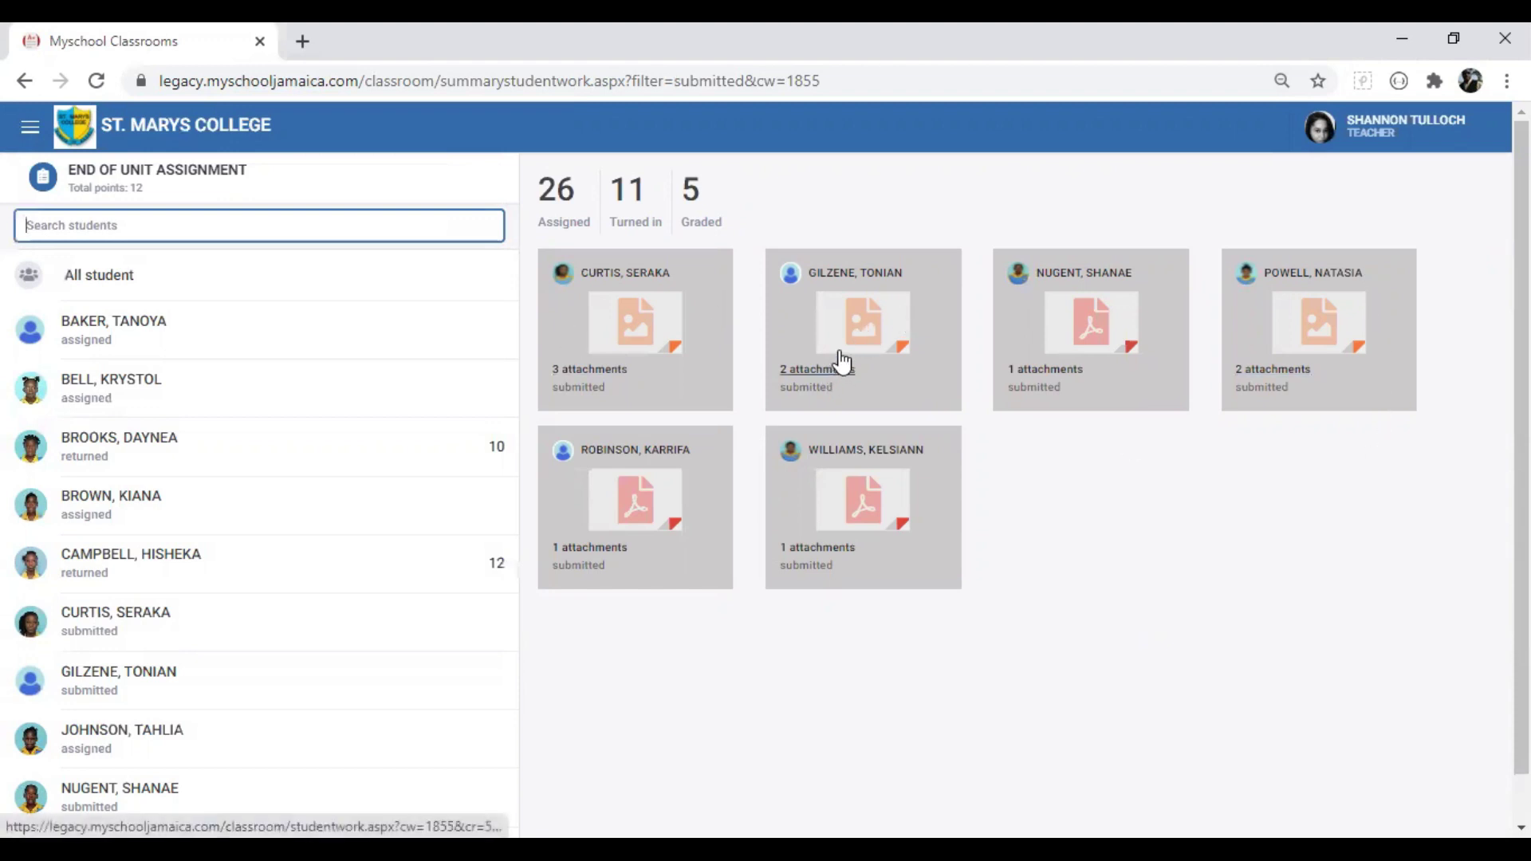
{"action": "left_click", "coordinate": [1329, 357]}
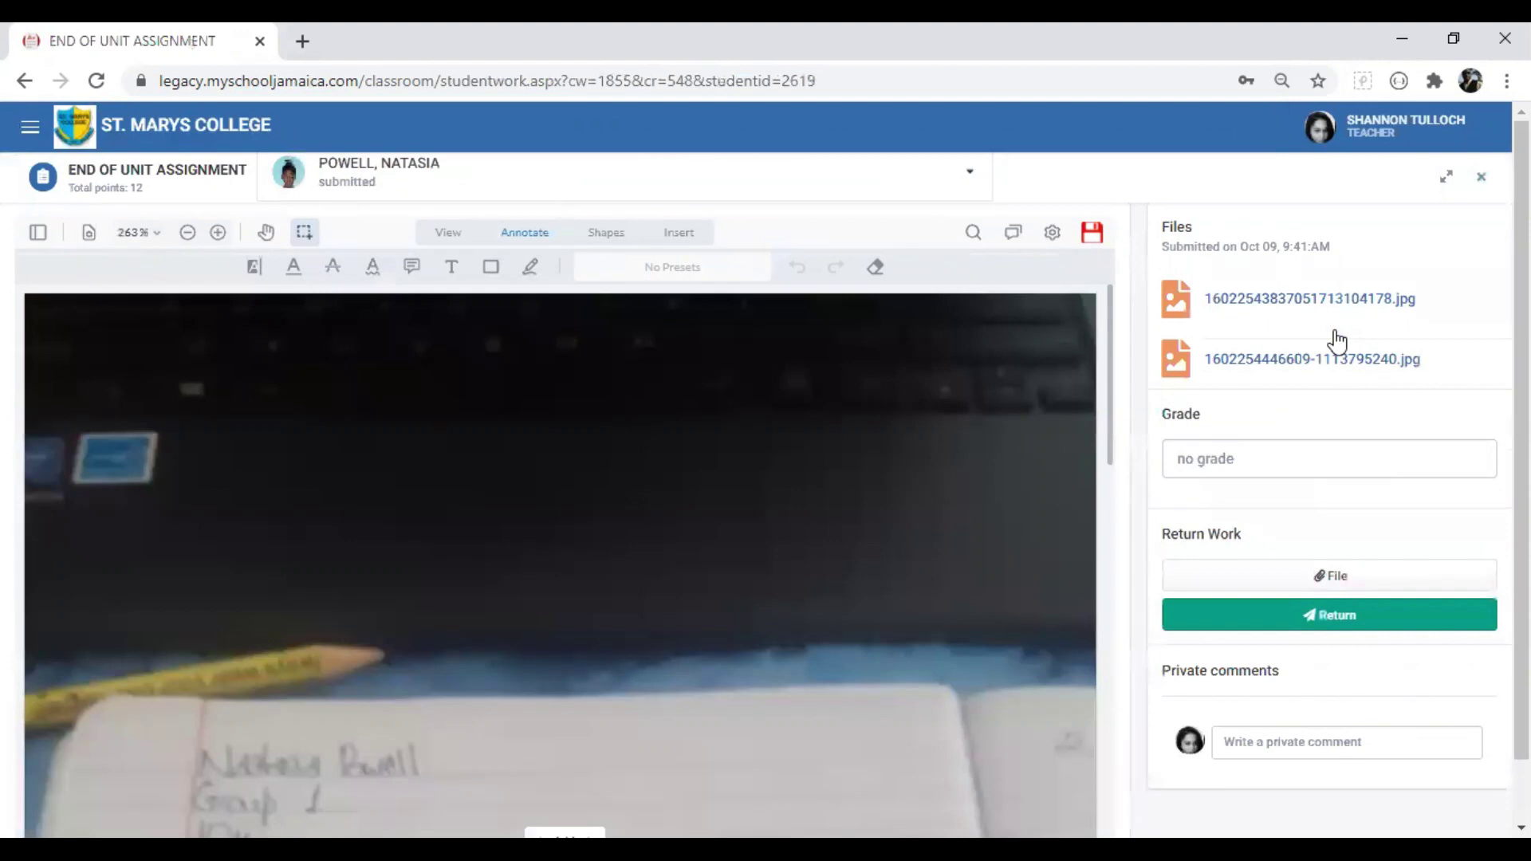
Look through the first submitted image and draw red 3 pt freehand check marks near the top of the page
{"action": "scroll", "coordinate": [762, 458], "scroll_direction": "down", "scroll_amount": 3}
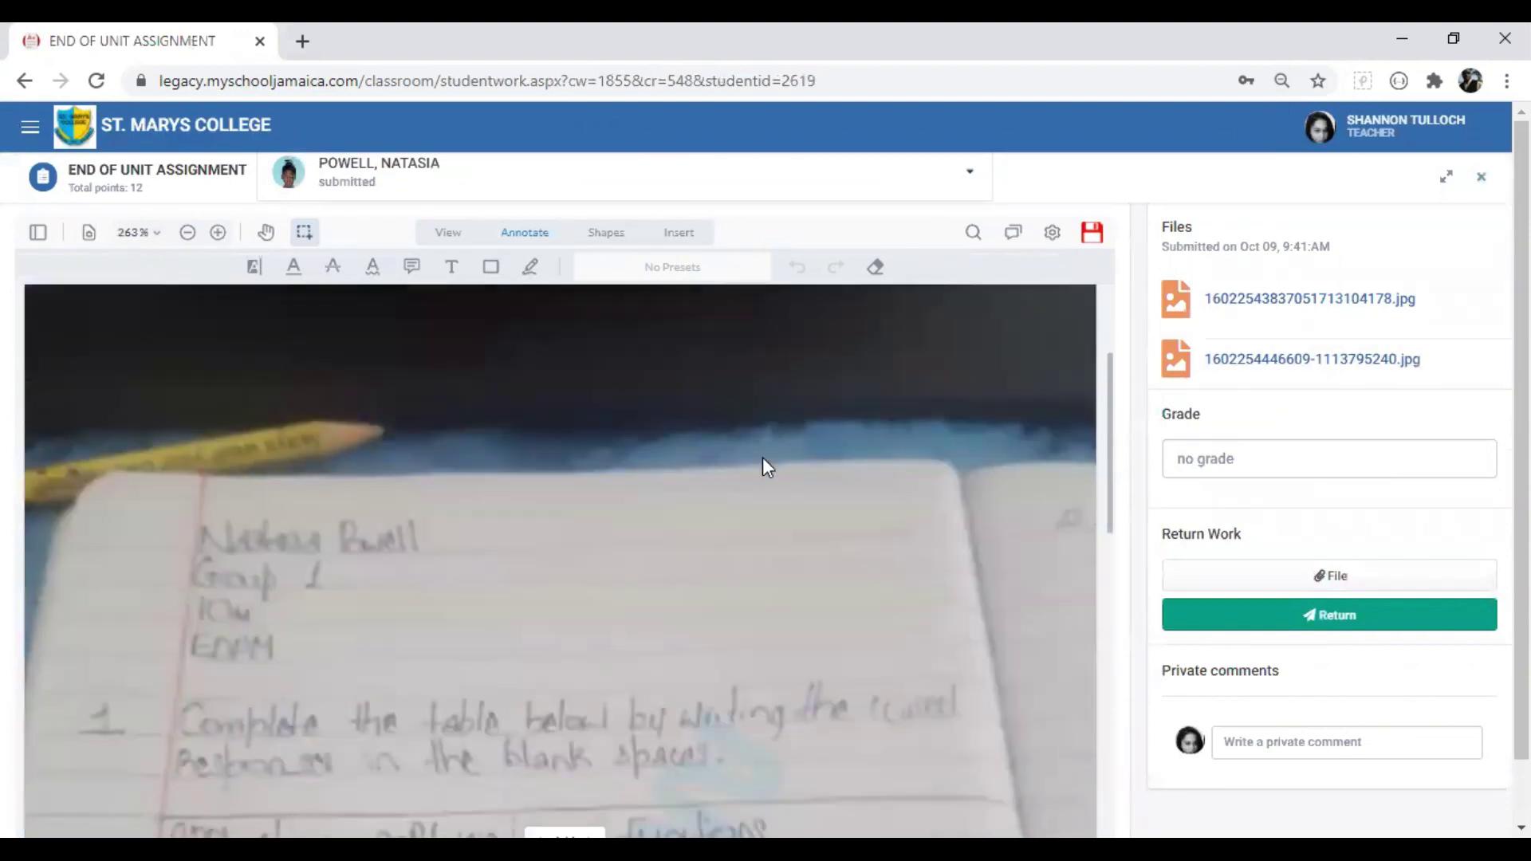
{"action": "scroll", "coordinate": [762, 461], "scroll_direction": "down", "scroll_amount": 20}
{"action": "scroll", "coordinate": [770, 523], "scroll_direction": "up", "scroll_amount": 20}
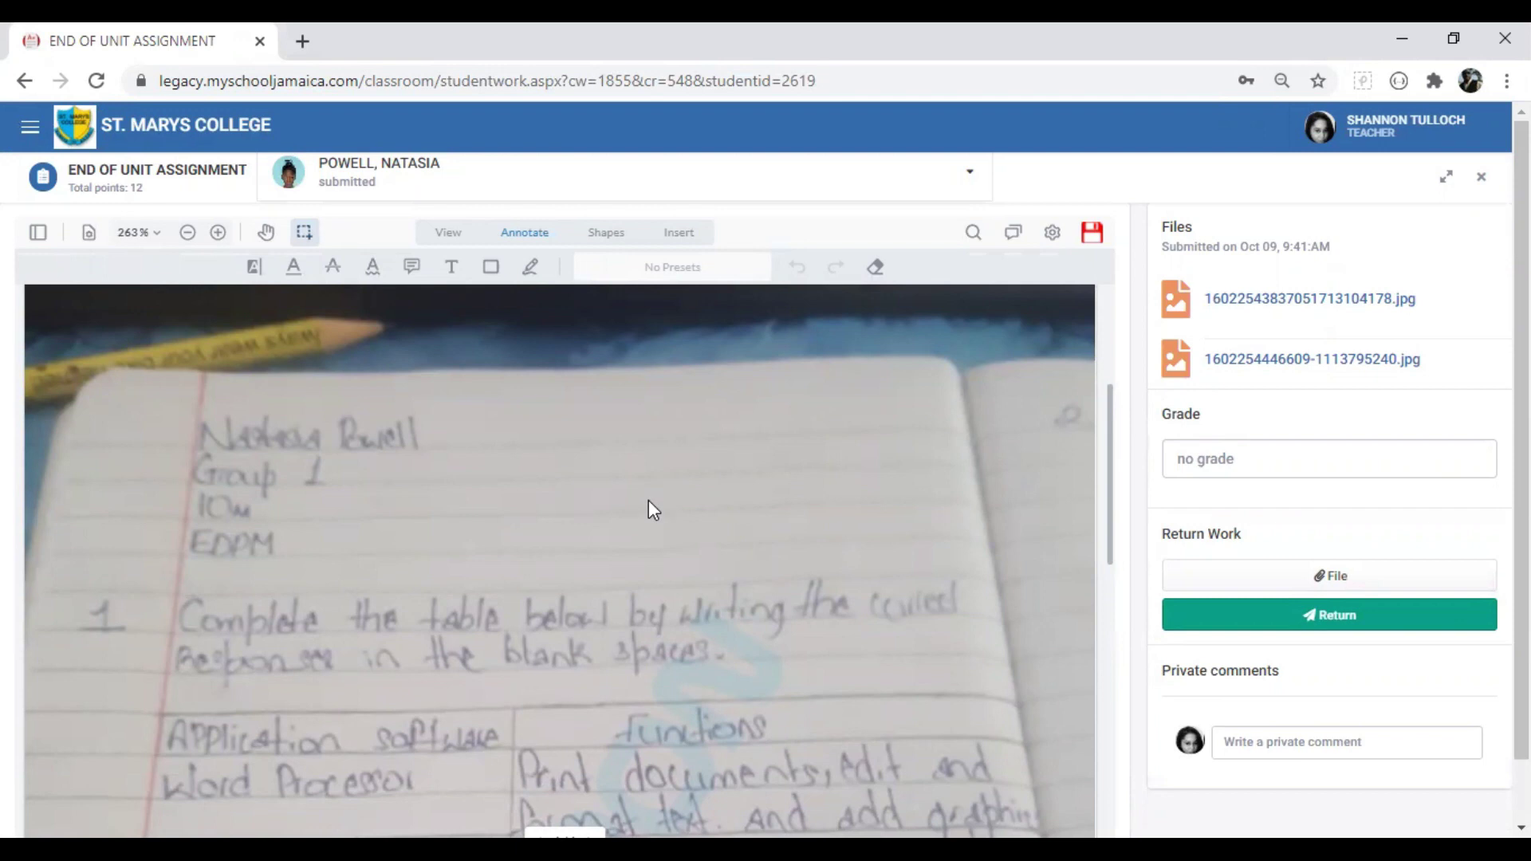
{"action": "left_click", "coordinate": [532, 268]}
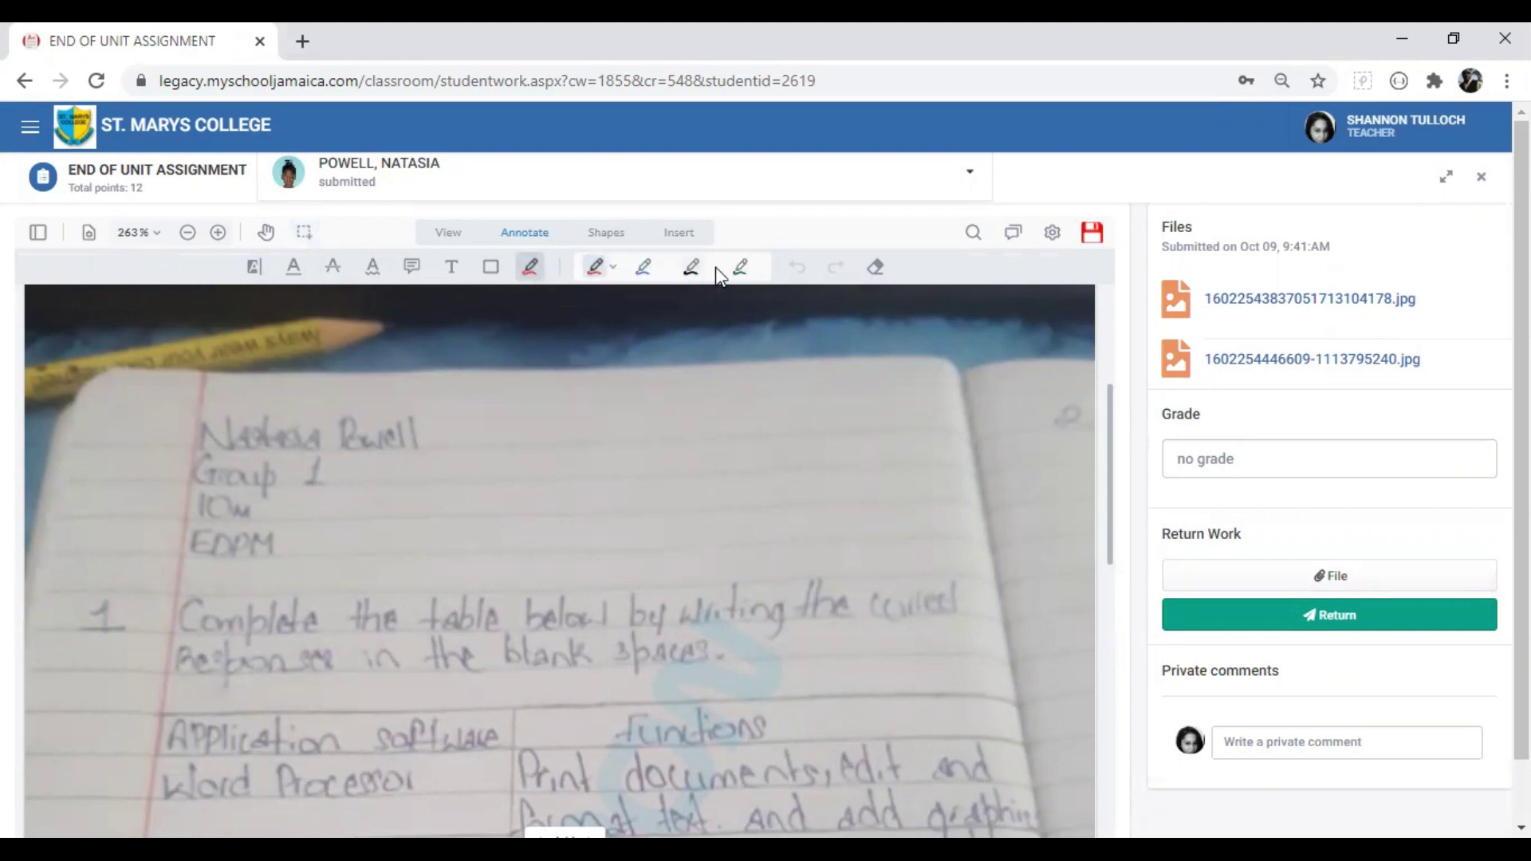
{"action": "left_click", "coordinate": [612, 269]}
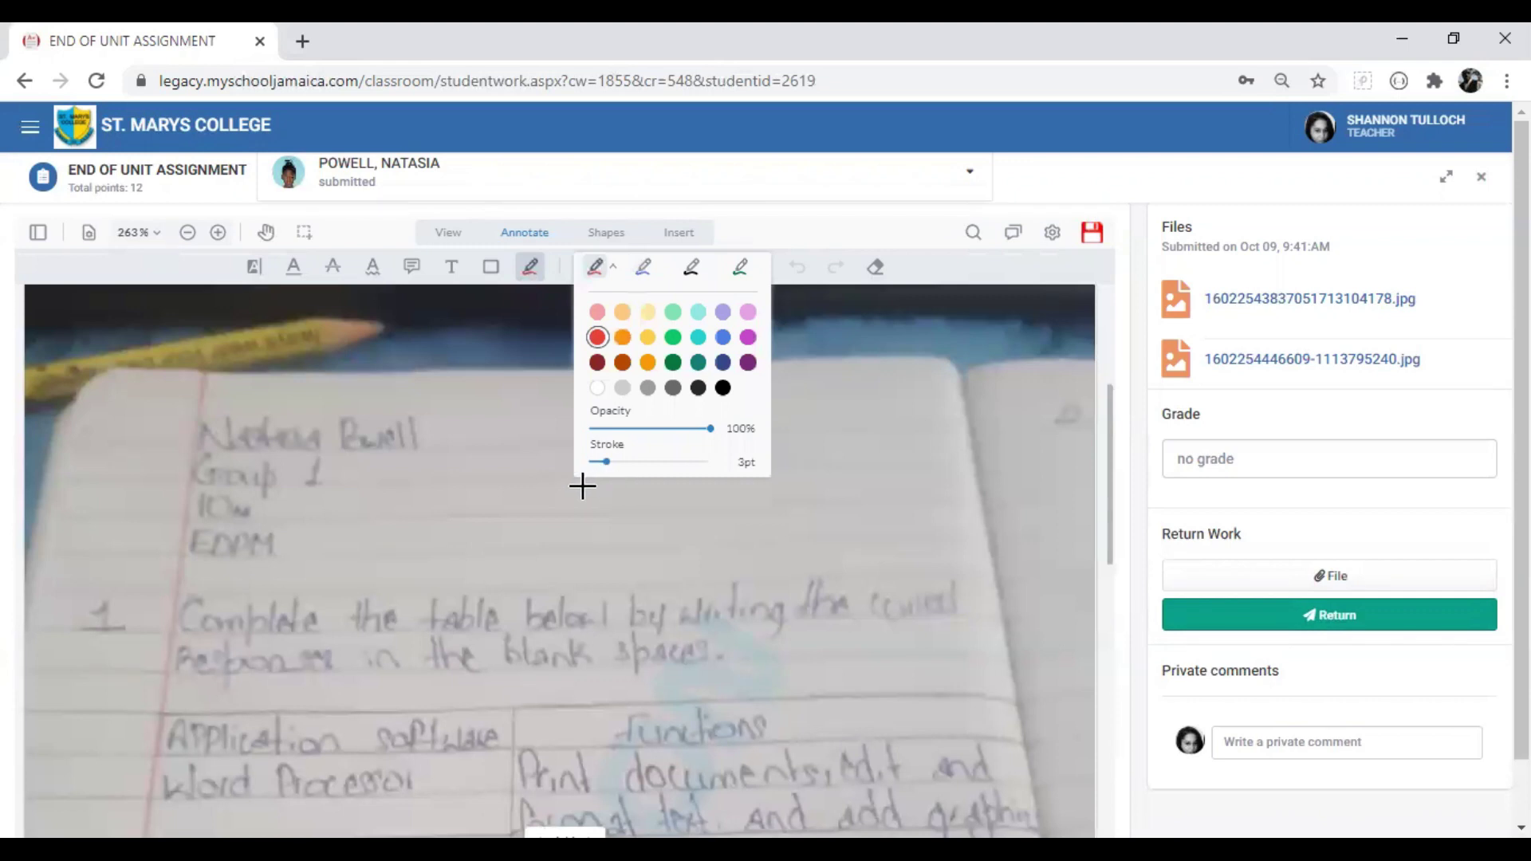
{"action": "left_click", "coordinate": [478, 466]}
{"action": "left_click_drag", "start_coordinate": [376, 507], "coordinate": [568, 483]}
{"action": "left_click_drag", "start_coordinate": [462, 598], "coordinate": [671, 612]}
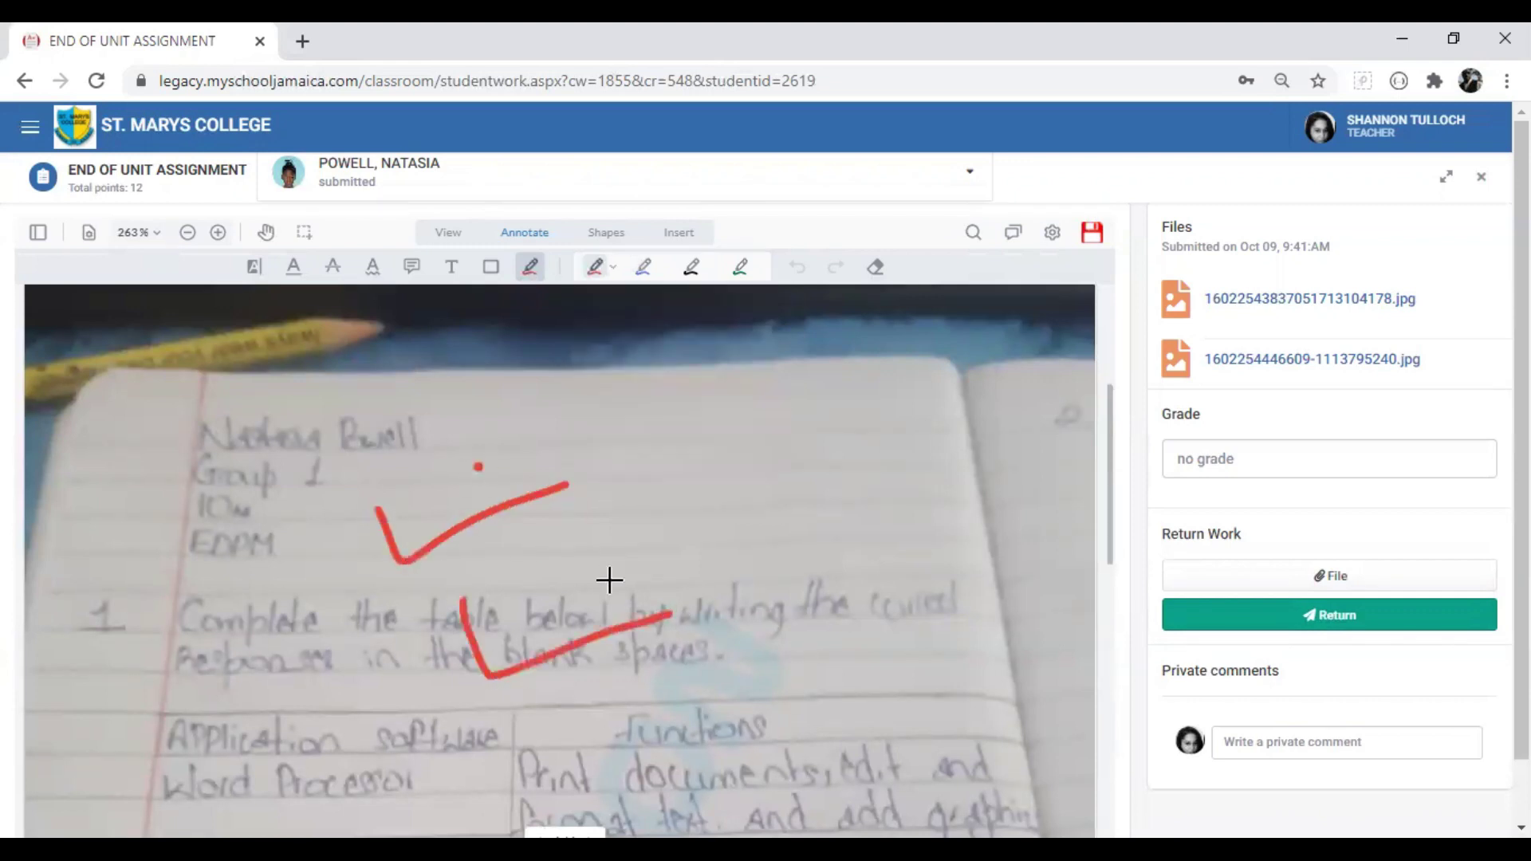
Set the freehand pen's stroke to 1 pt and draw thinner red check marks down the student's page
{"action": "left_click", "coordinate": [613, 269]}
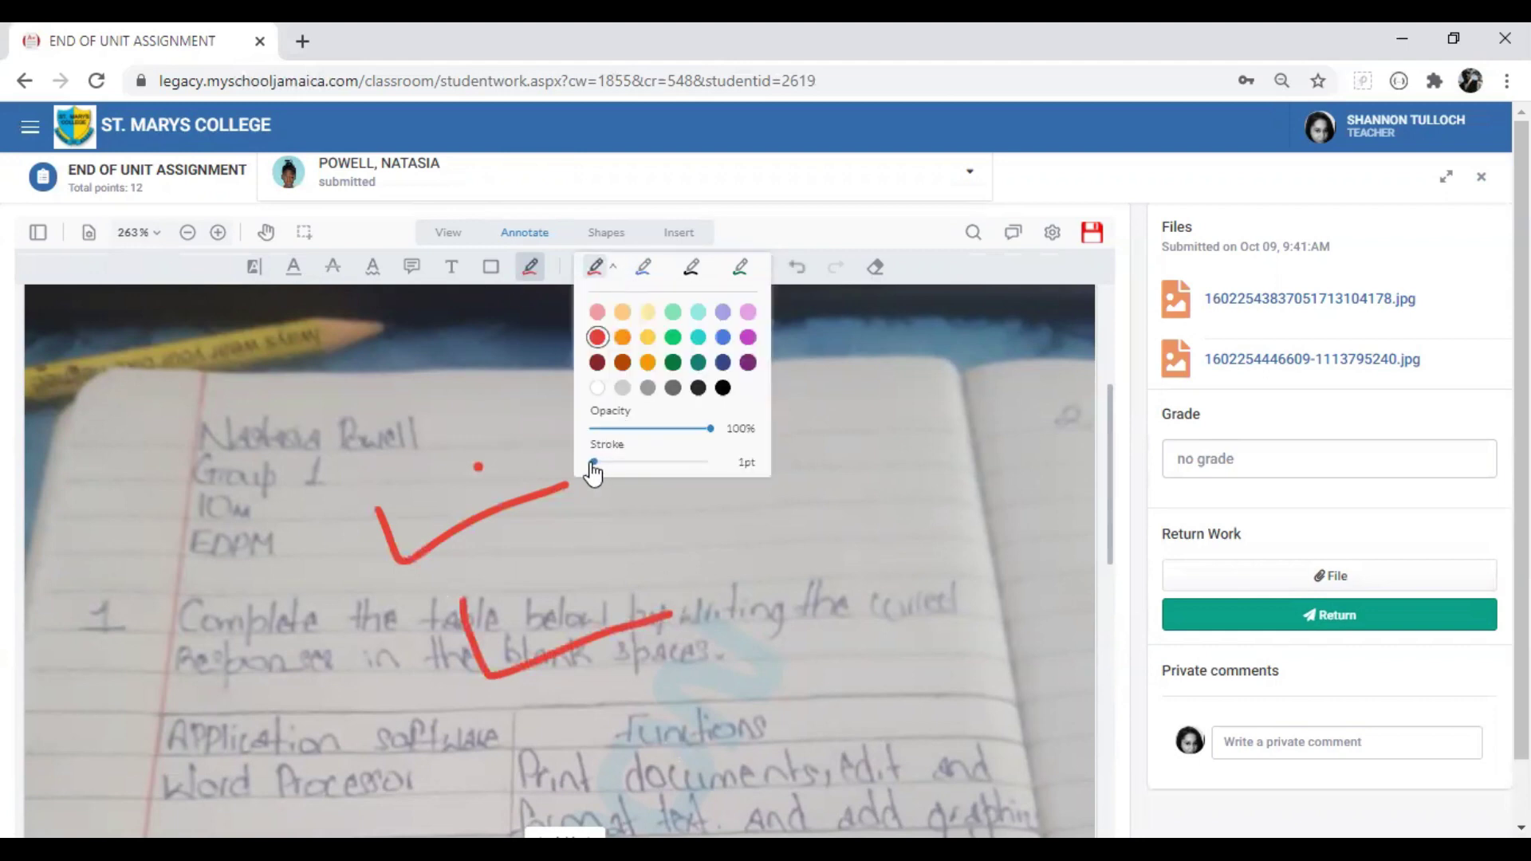
{"action": "left_click", "coordinate": [622, 516]}
{"action": "mouse_move", "coordinate": [624, 516]}
{"action": "left_mouse_down"}
{"action": "mouse_move", "coordinate": [725, 495]}
{"action": "mouse_move", "coordinate": [842, 545]}
{"action": "left_mouse_up"}
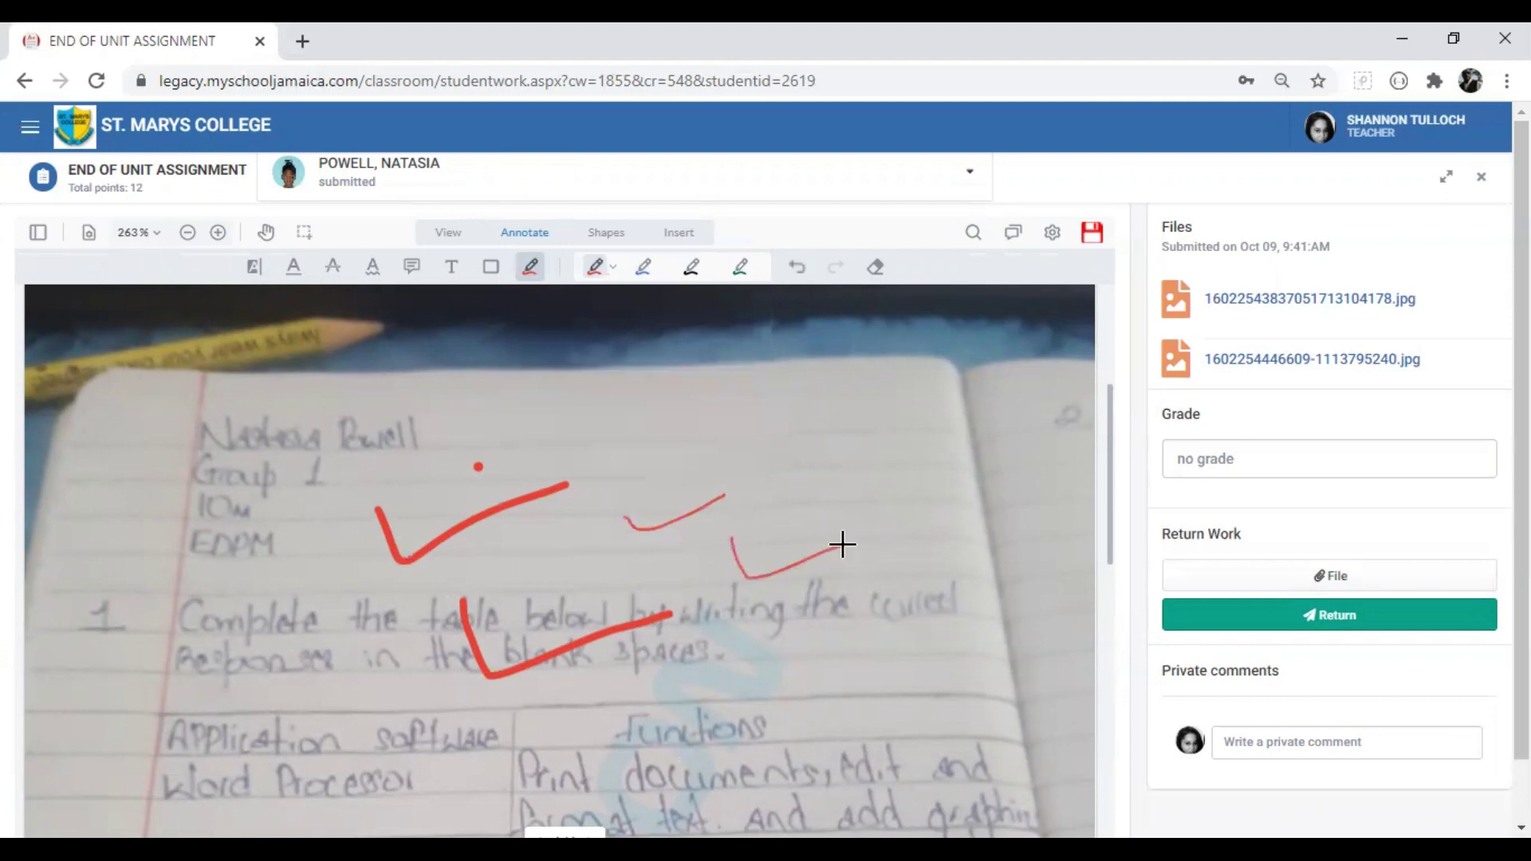
{"action": "scroll", "coordinate": [728, 660], "scroll_direction": "down", "scroll_amount": 3}
{"action": "mouse_move", "coordinate": [615, 590]}
{"action": "left_mouse_down"}
{"action": "mouse_move", "coordinate": [643, 629]}
{"action": "mouse_move", "coordinate": [608, 660]}
{"action": "left_mouse_up"}
{"action": "mouse_move", "coordinate": [192, 594]}
{"action": "left_mouse_down"}
{"action": "mouse_move", "coordinate": [199, 608]}
{"action": "mouse_move", "coordinate": [461, 539]}
{"action": "mouse_move", "coordinate": [761, 542]}
{"action": "left_mouse_up"}
{"action": "scroll", "coordinate": [558, 590], "scroll_direction": "down", "scroll_amount": 5}
{"action": "scroll", "coordinate": [661, 686], "scroll_direction": "down", "scroll_amount": 5}
{"action": "mouse_move", "coordinate": [492, 632]}
{"action": "left_mouse_down"}
{"action": "mouse_move", "coordinate": [600, 646]}
{"action": "mouse_move", "coordinate": [801, 539]}
{"action": "left_mouse_up"}
{"action": "scroll", "coordinate": [830, 591], "scroll_direction": "up", "scroll_amount": 15}
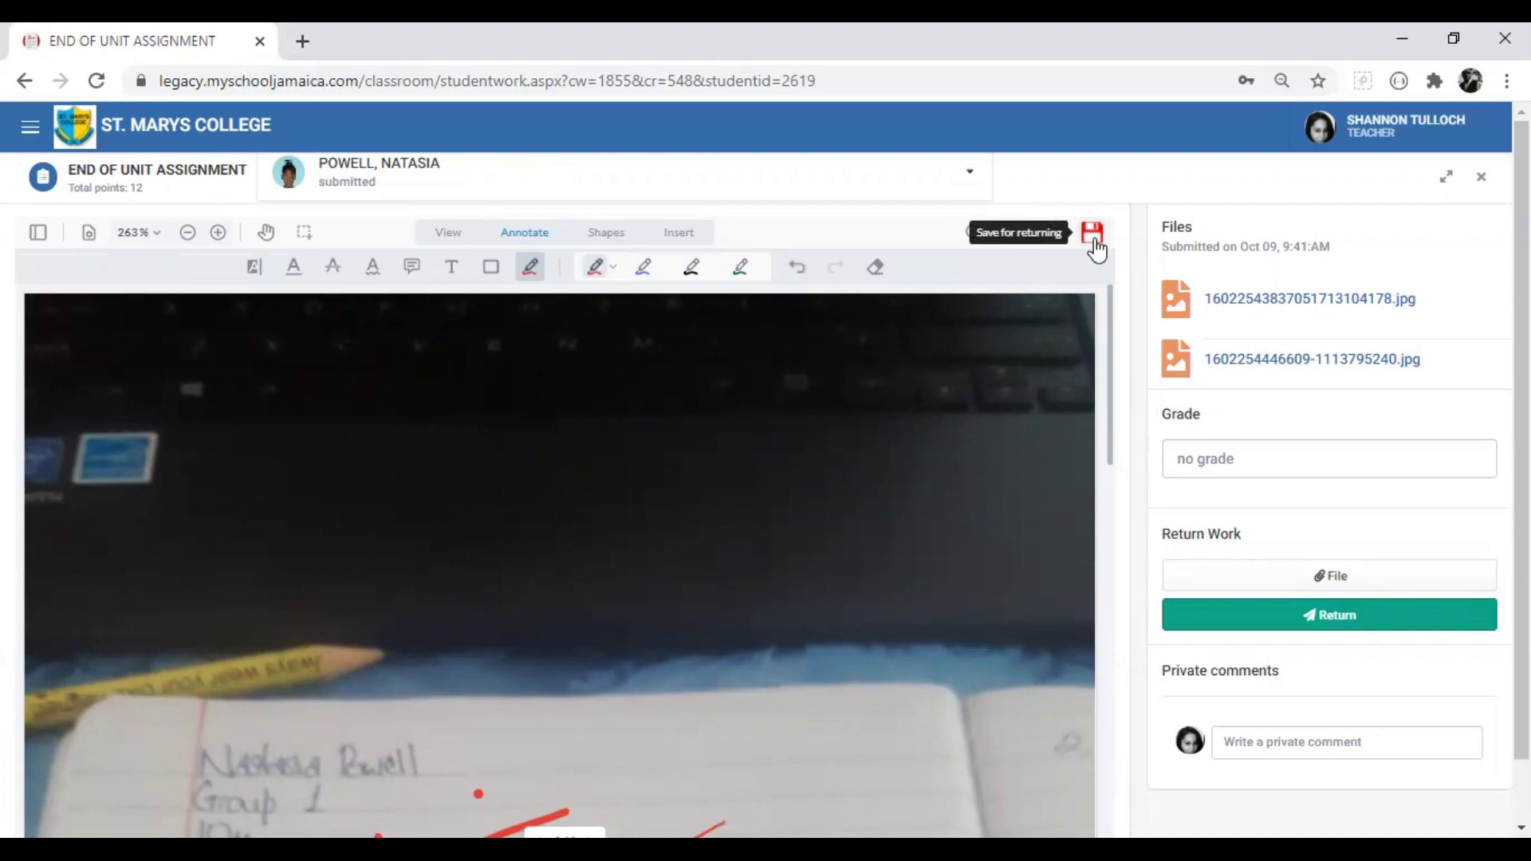
View the second submitted image, return to the first one and fit it to the viewer's width
{"action": "left_click", "coordinate": [1238, 361]}
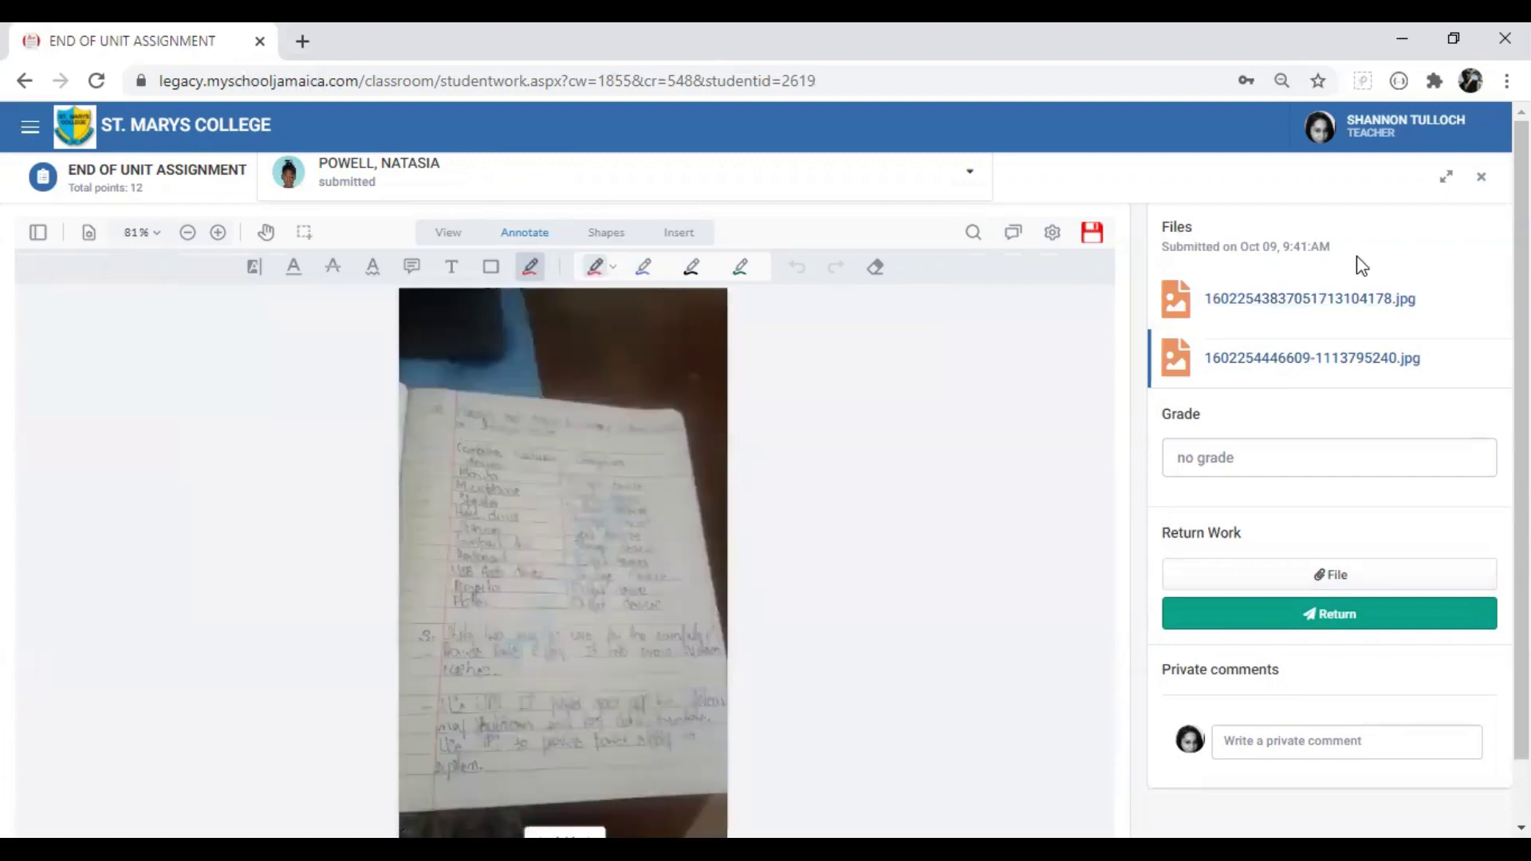
{"action": "left_click", "coordinate": [1244, 301]}
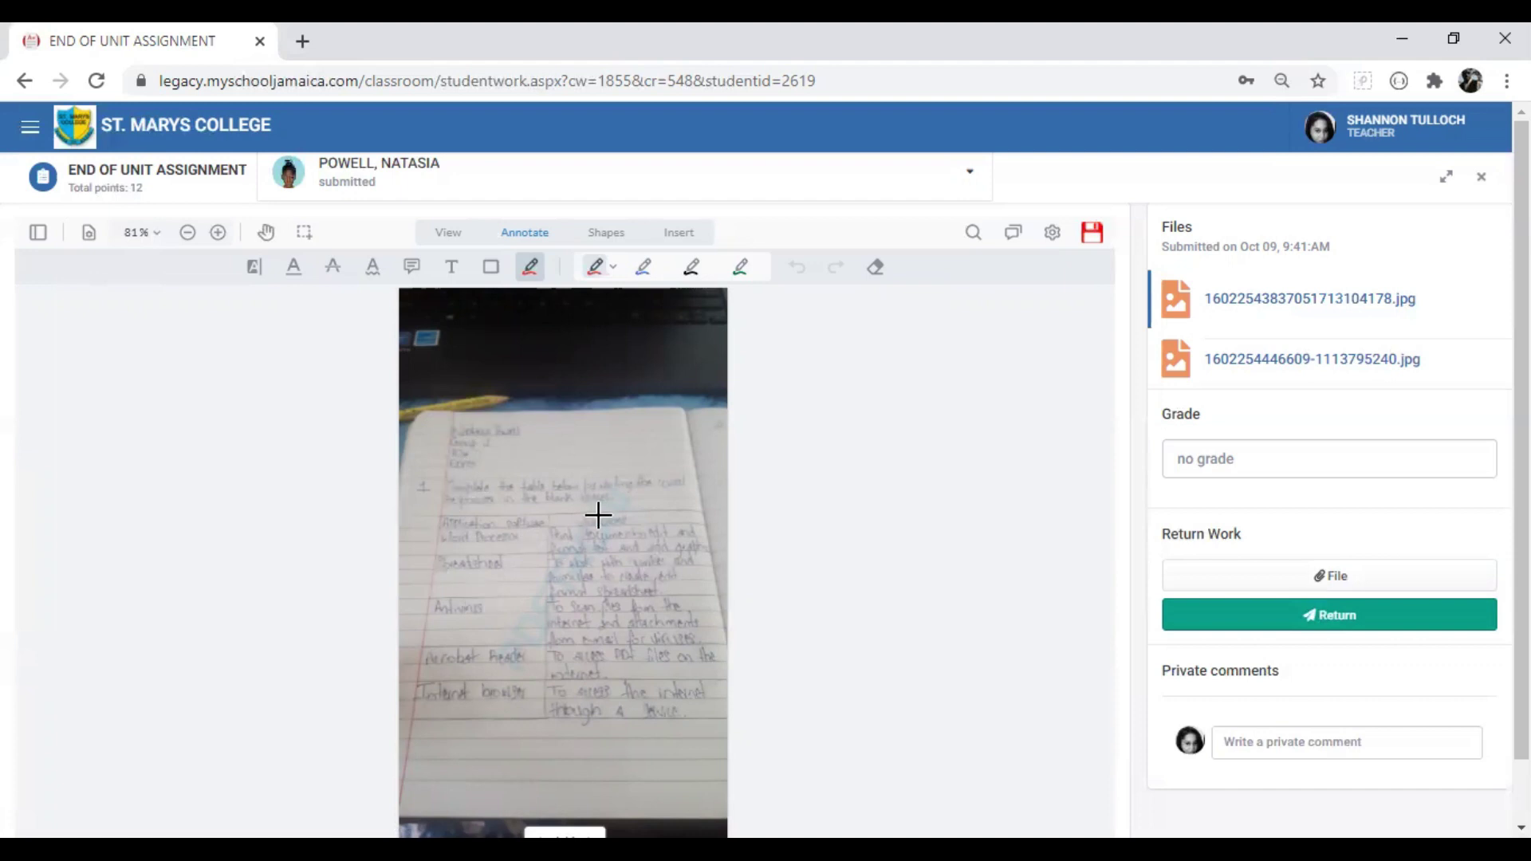
{"action": "left_click", "coordinate": [154, 233]}
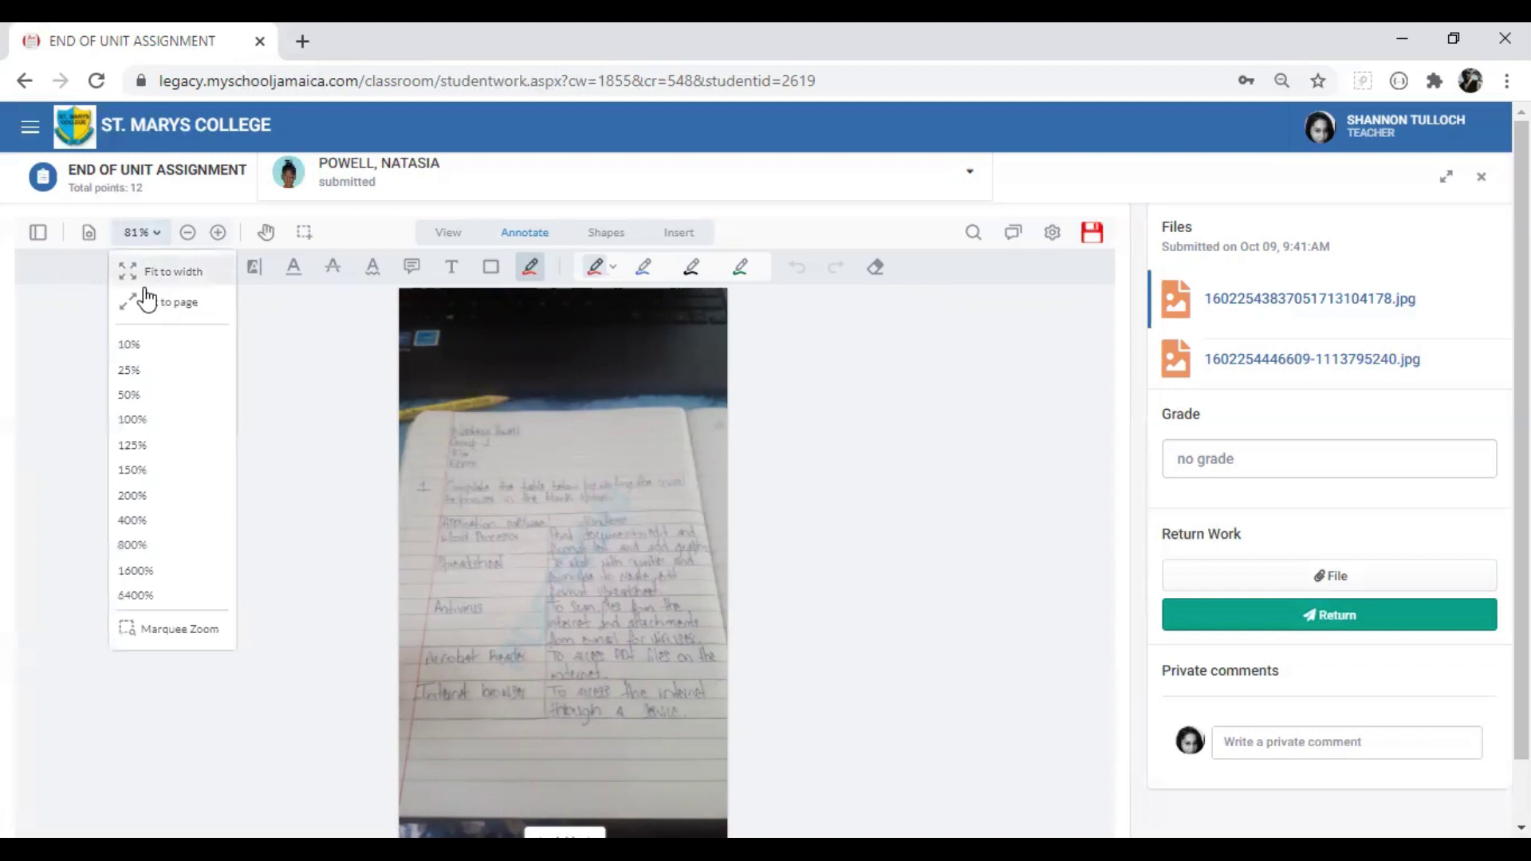
{"action": "left_click", "coordinate": [168, 279]}
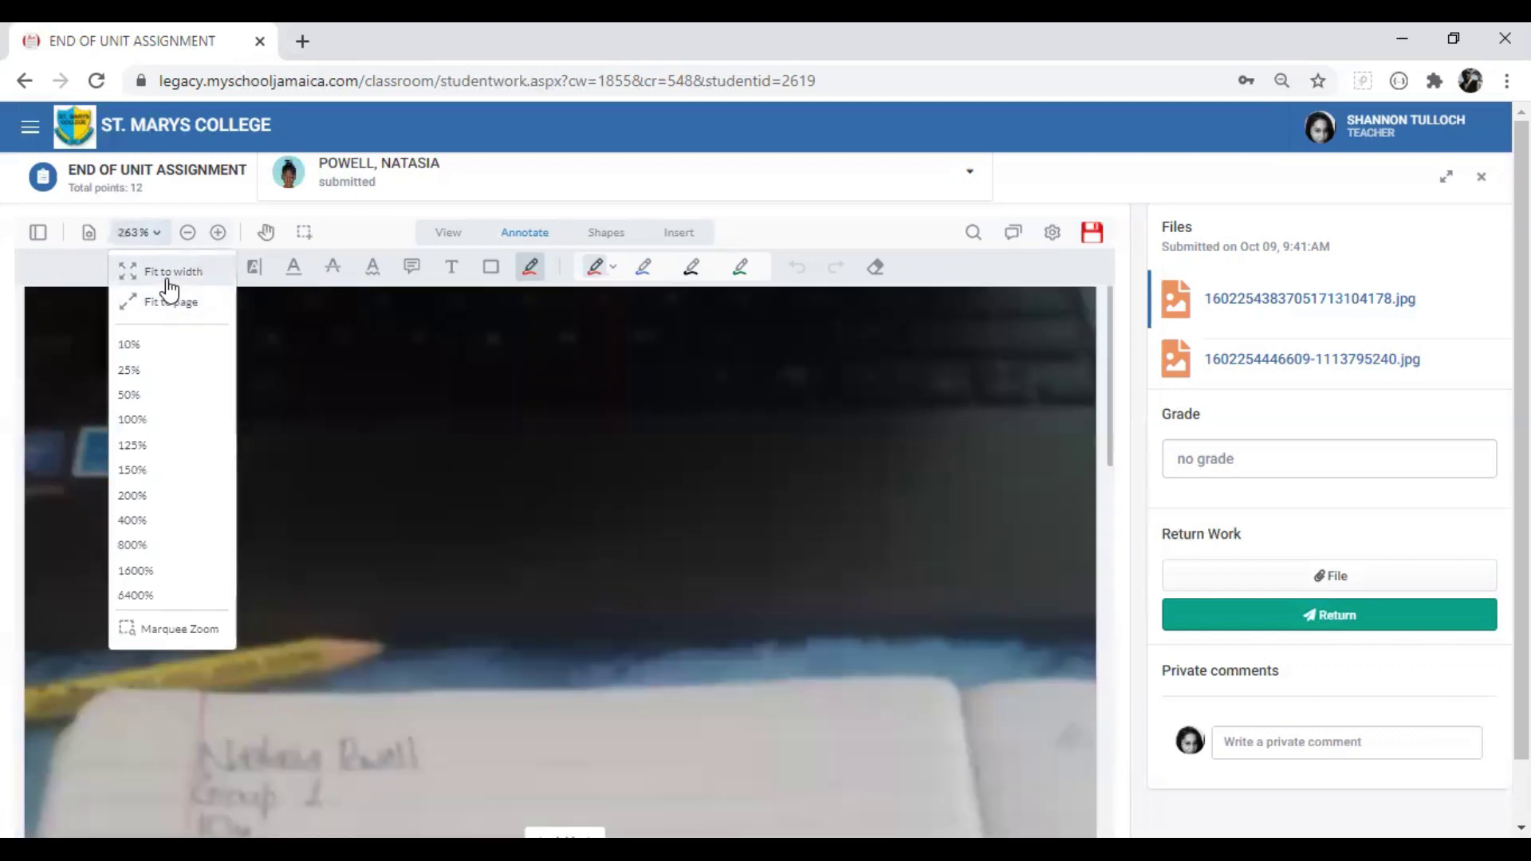
{"action": "left_click", "coordinate": [212, 236]}
{"action": "left_click", "coordinate": [211, 236]}
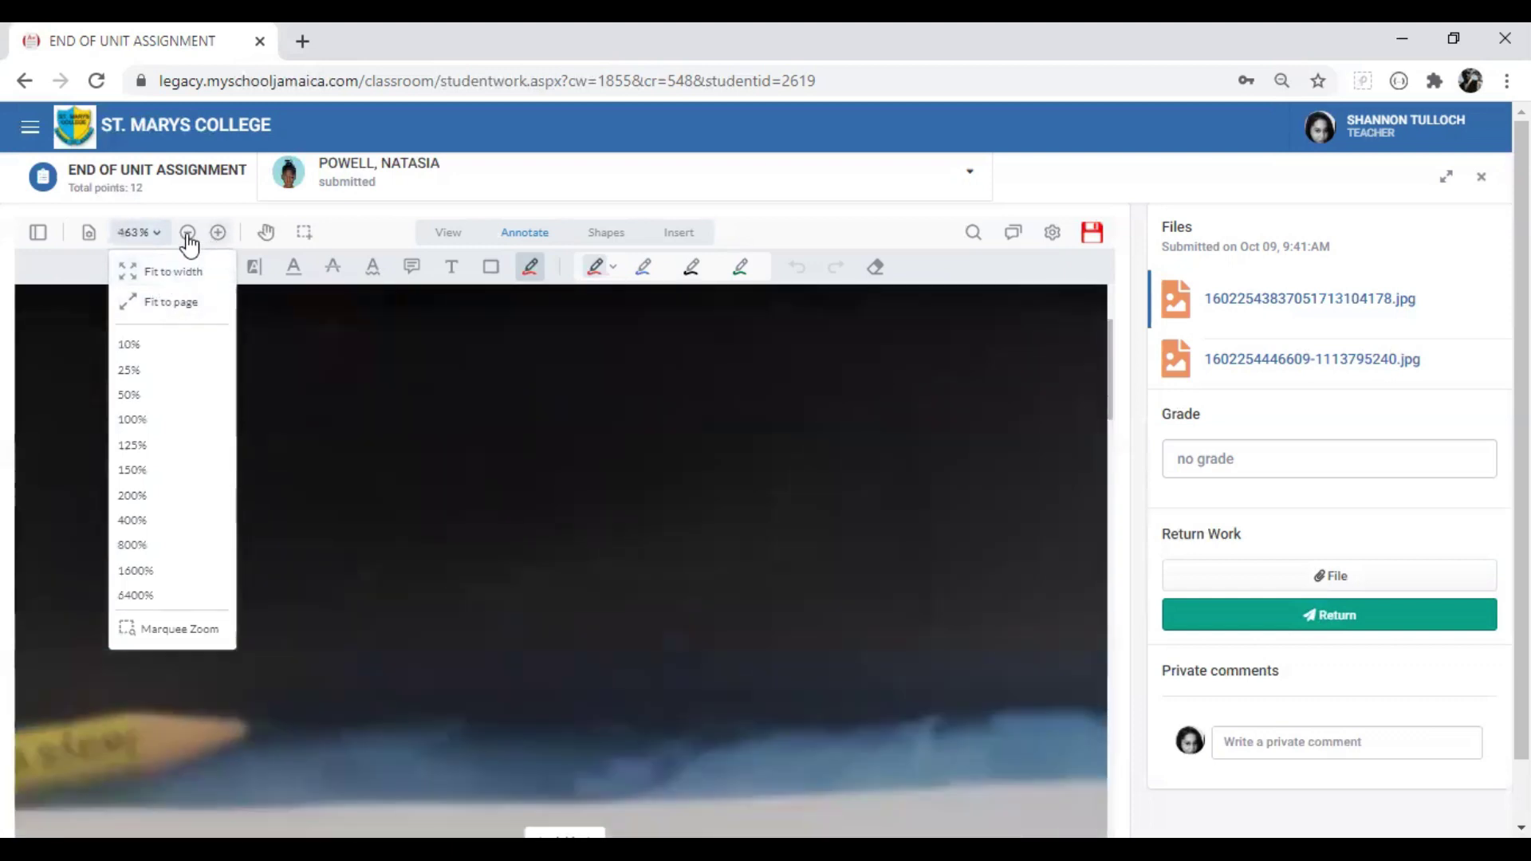
{"action": "left_click", "coordinate": [188, 233]}
{"action": "left_click", "coordinate": [188, 233]}
{"action": "left_click", "coordinate": [188, 233]}
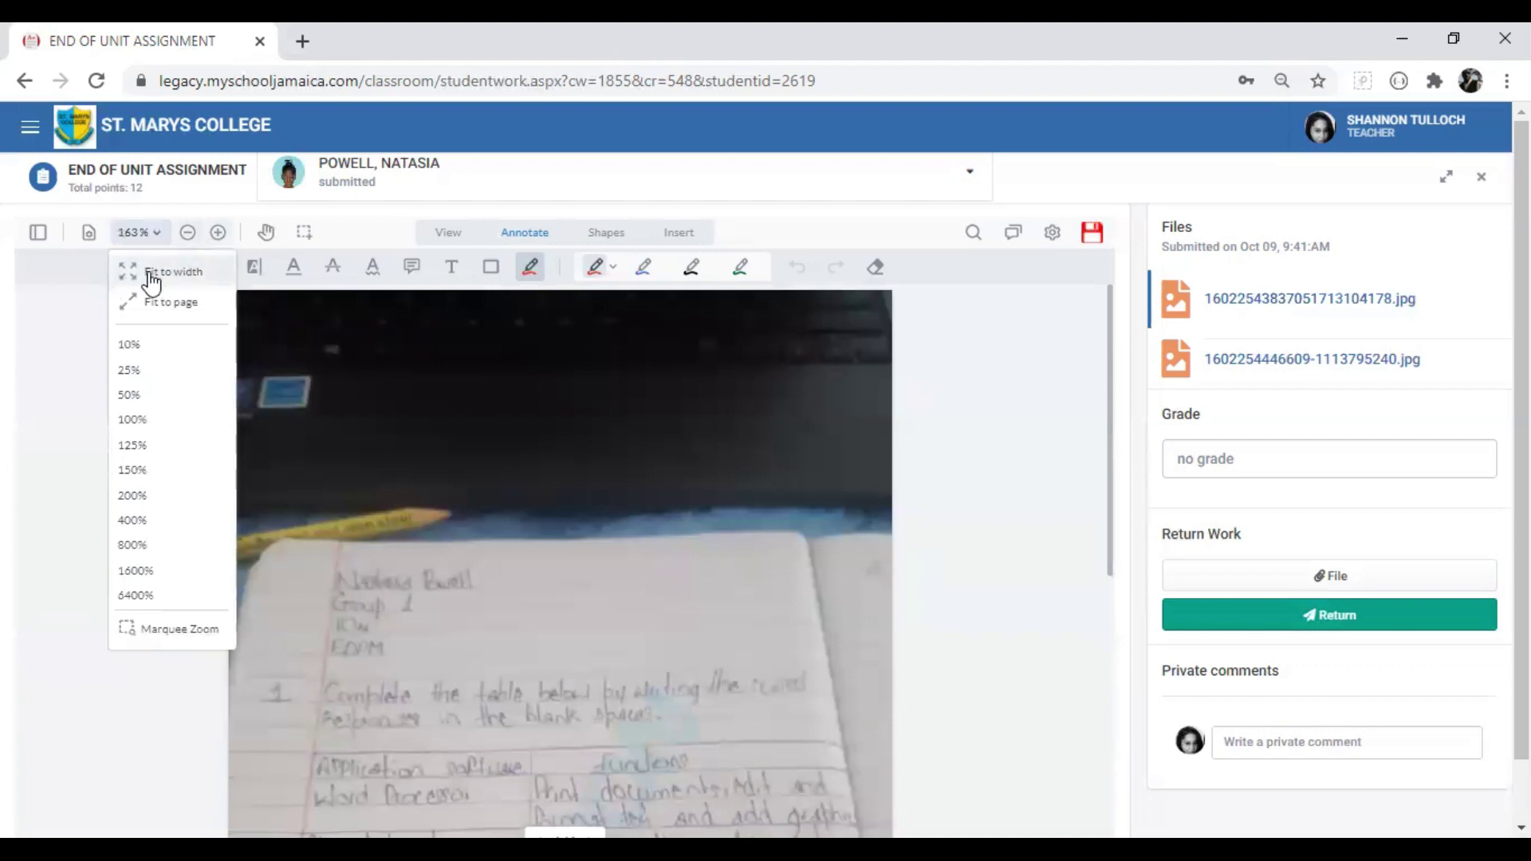
{"action": "left_click", "coordinate": [169, 272]}
Mark the first submitted image with red freehand check marks from question 1 down through the application software table
{"action": "scroll", "coordinate": [743, 553], "scroll_direction": "down", "scroll_amount": 7}
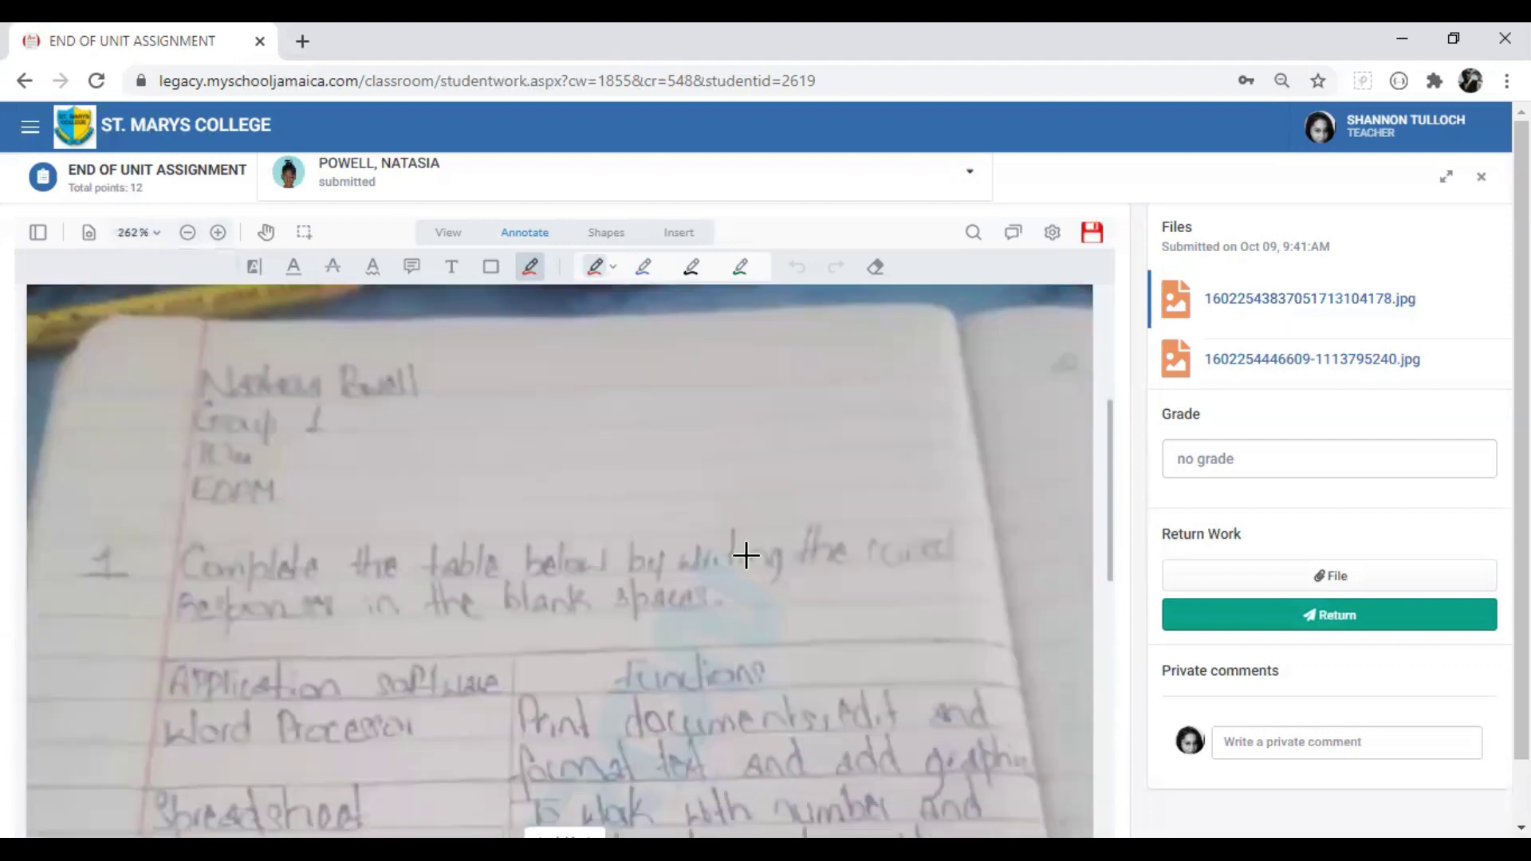
{"action": "left_click_drag", "start_coordinate": [345, 351], "coordinate": [451, 325]}
{"action": "scroll", "coordinate": [298, 635], "scroll_direction": "down", "scroll_amount": 3}
{"action": "left_click_drag", "start_coordinate": [235, 481], "coordinate": [205, 509]}
{"action": "mouse_move", "coordinate": [569, 476]}
{"action": "left_mouse_down"}
{"action": "mouse_move", "coordinate": [744, 447]}
{"action": "mouse_move", "coordinate": [806, 401]}
{"action": "left_mouse_up"}
{"action": "scroll", "coordinate": [642, 582], "scroll_direction": "down", "scroll_amount": 3}
{"action": "left_click_drag", "start_coordinate": [252, 557], "coordinate": [485, 445]}
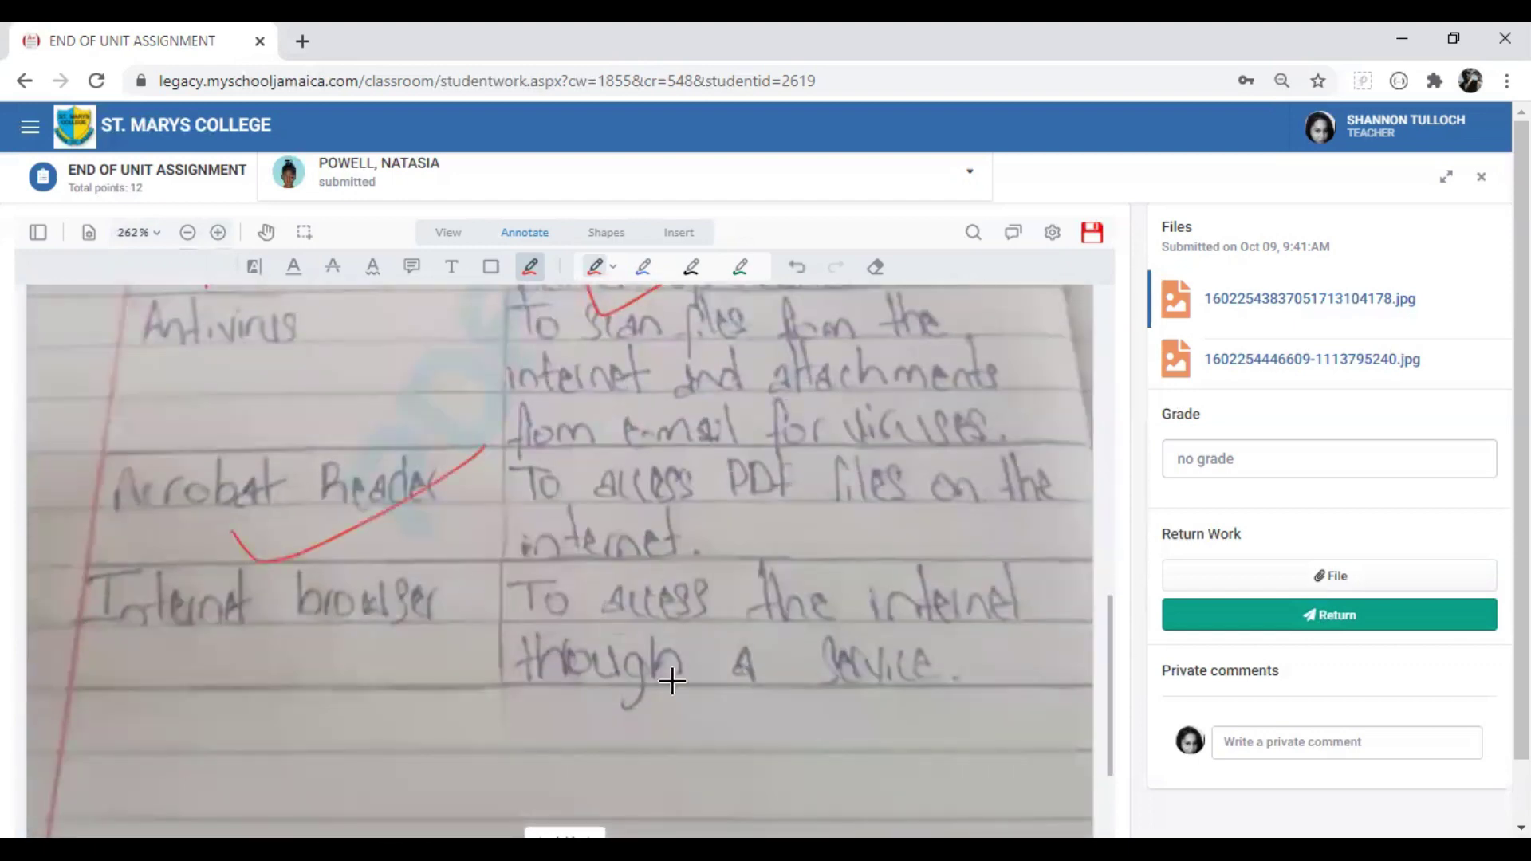
{"action": "scroll", "coordinate": [669, 680], "scroll_direction": "down", "scroll_amount": 3}
{"action": "left_click_drag", "start_coordinate": [481, 602], "coordinate": [738, 534]}
Save the marked first image for returning to the student and confirm the save
{"action": "scroll", "coordinate": [786, 572], "scroll_direction": "up", "scroll_amount": 6}
{"action": "scroll", "coordinate": [786, 572], "scroll_direction": "up", "scroll_amount": 10}
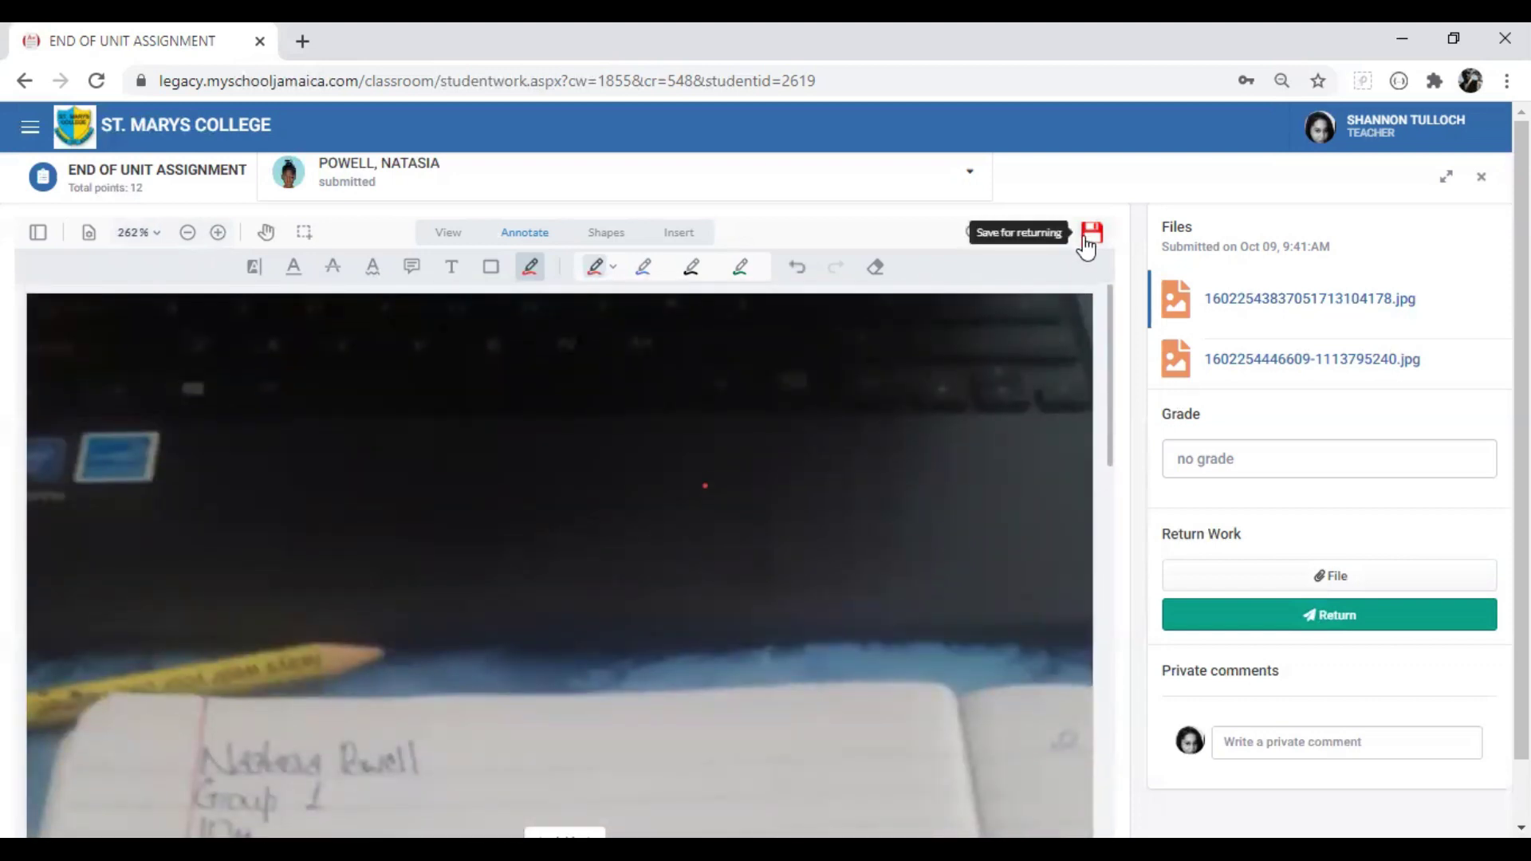
{"action": "left_click", "coordinate": [1090, 241]}
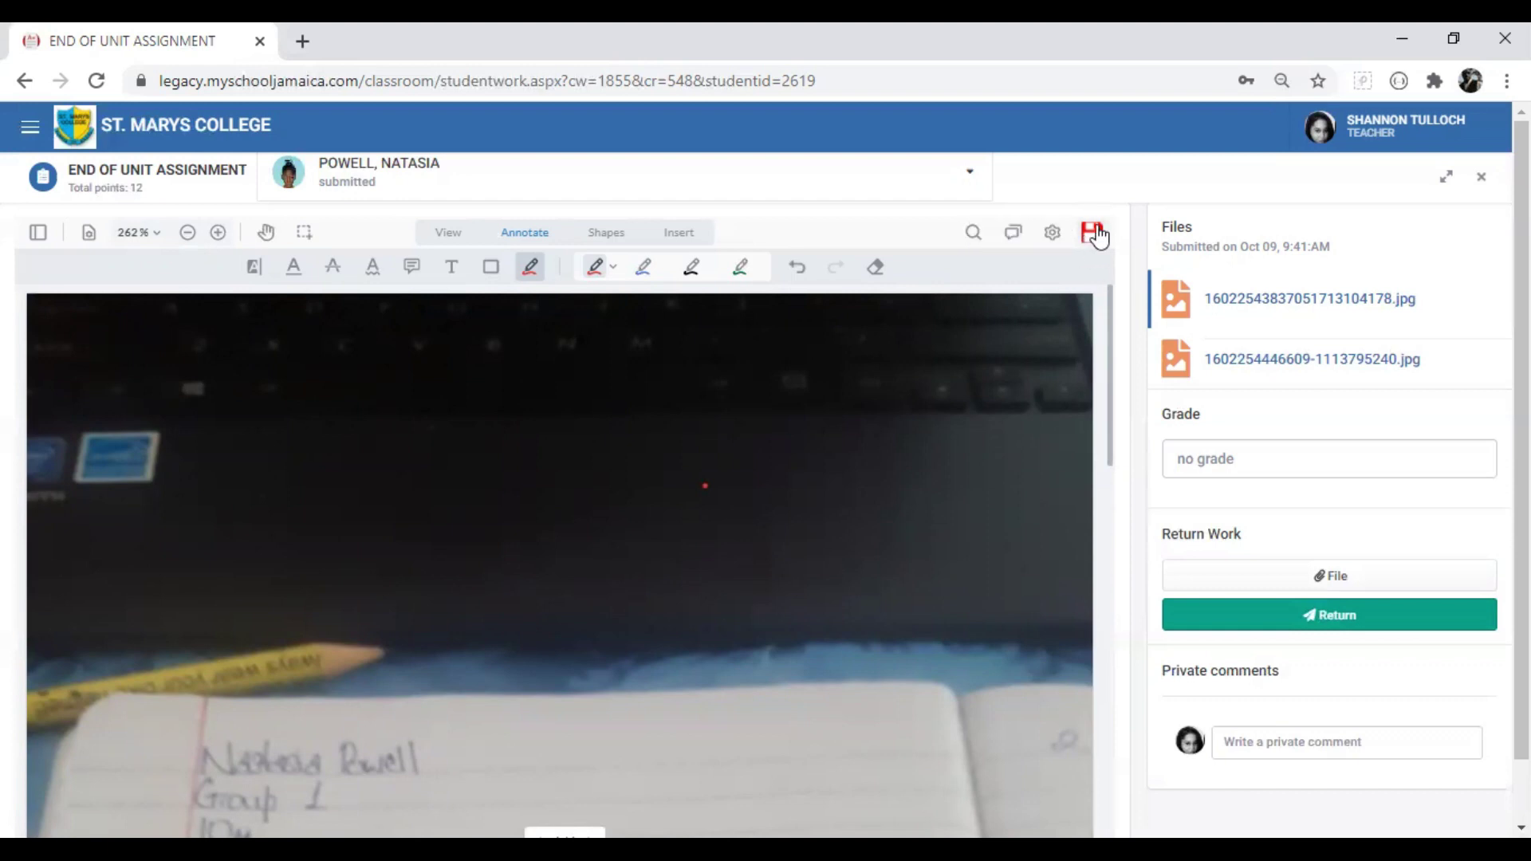
{"action": "left_click", "coordinate": [1096, 241]}
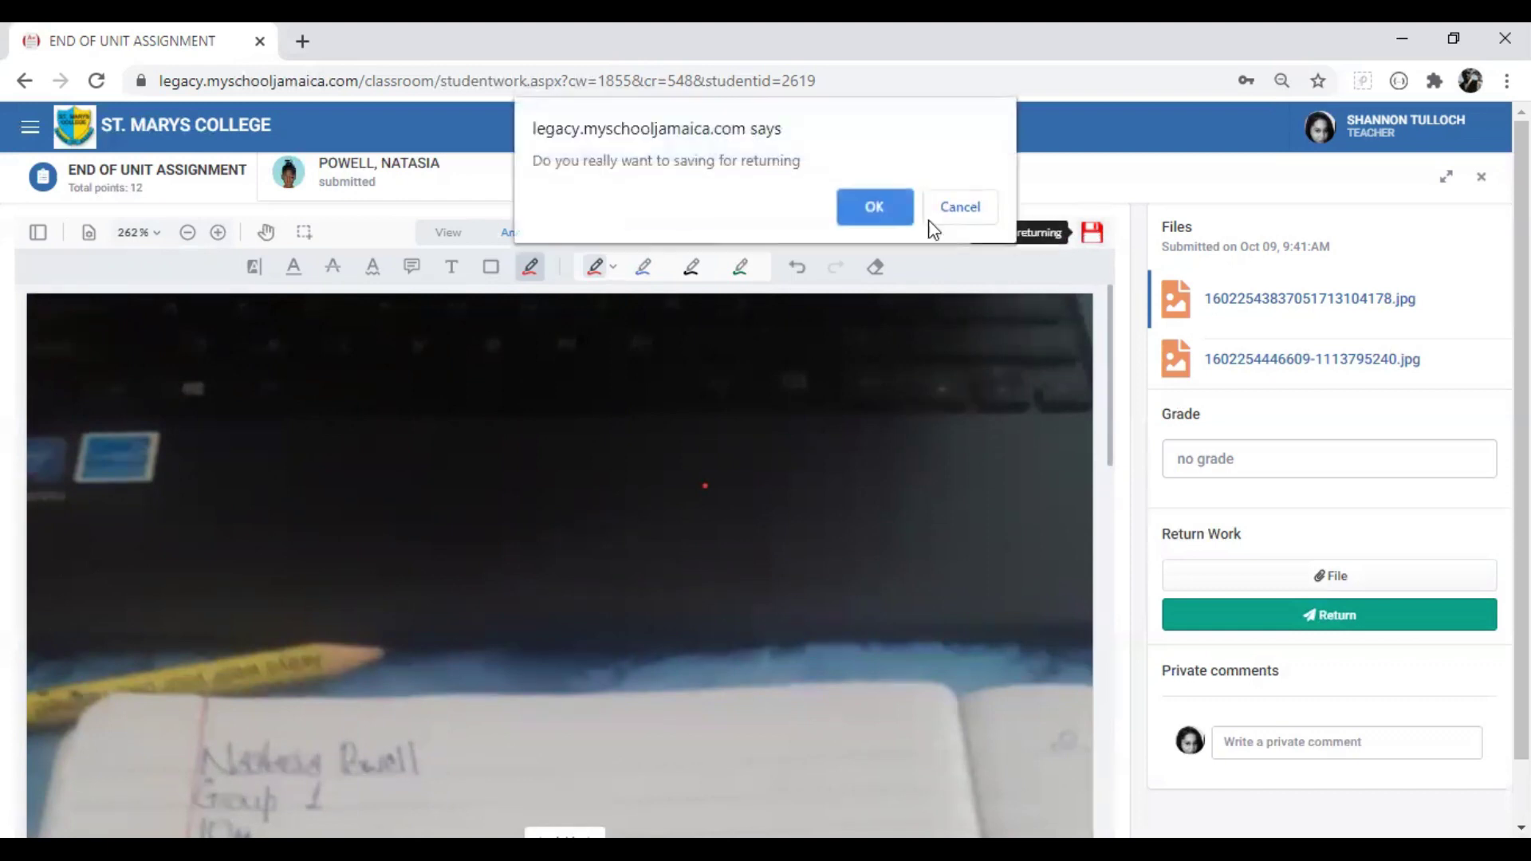
{"action": "left_click", "coordinate": [875, 208]}
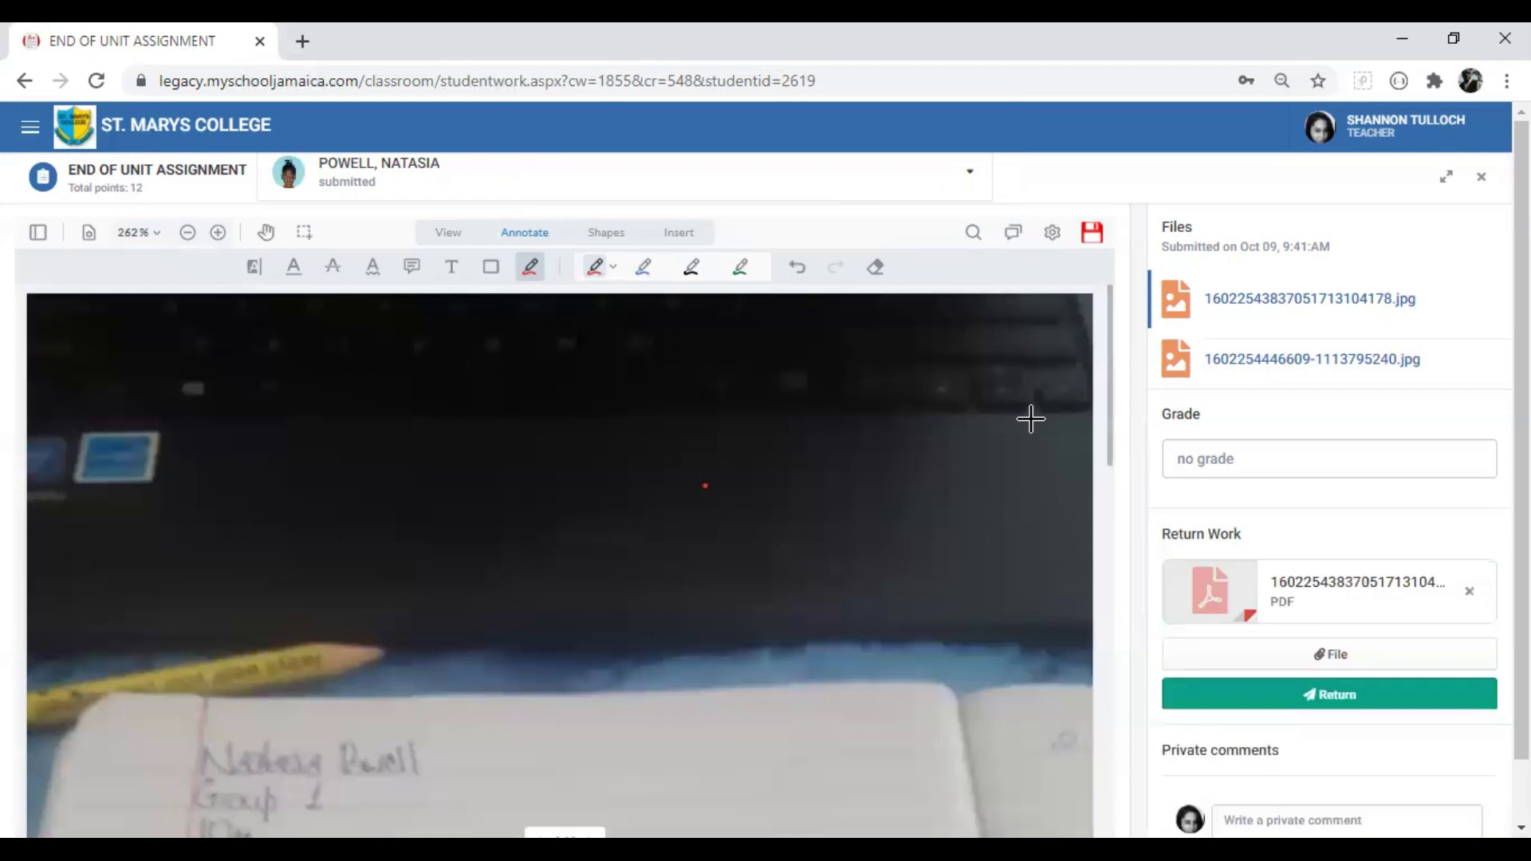
Look over the marked first page and open the second submitted image in the viewer
{"action": "scroll", "coordinate": [1036, 447], "scroll_direction": "down", "scroll_amount": 3}
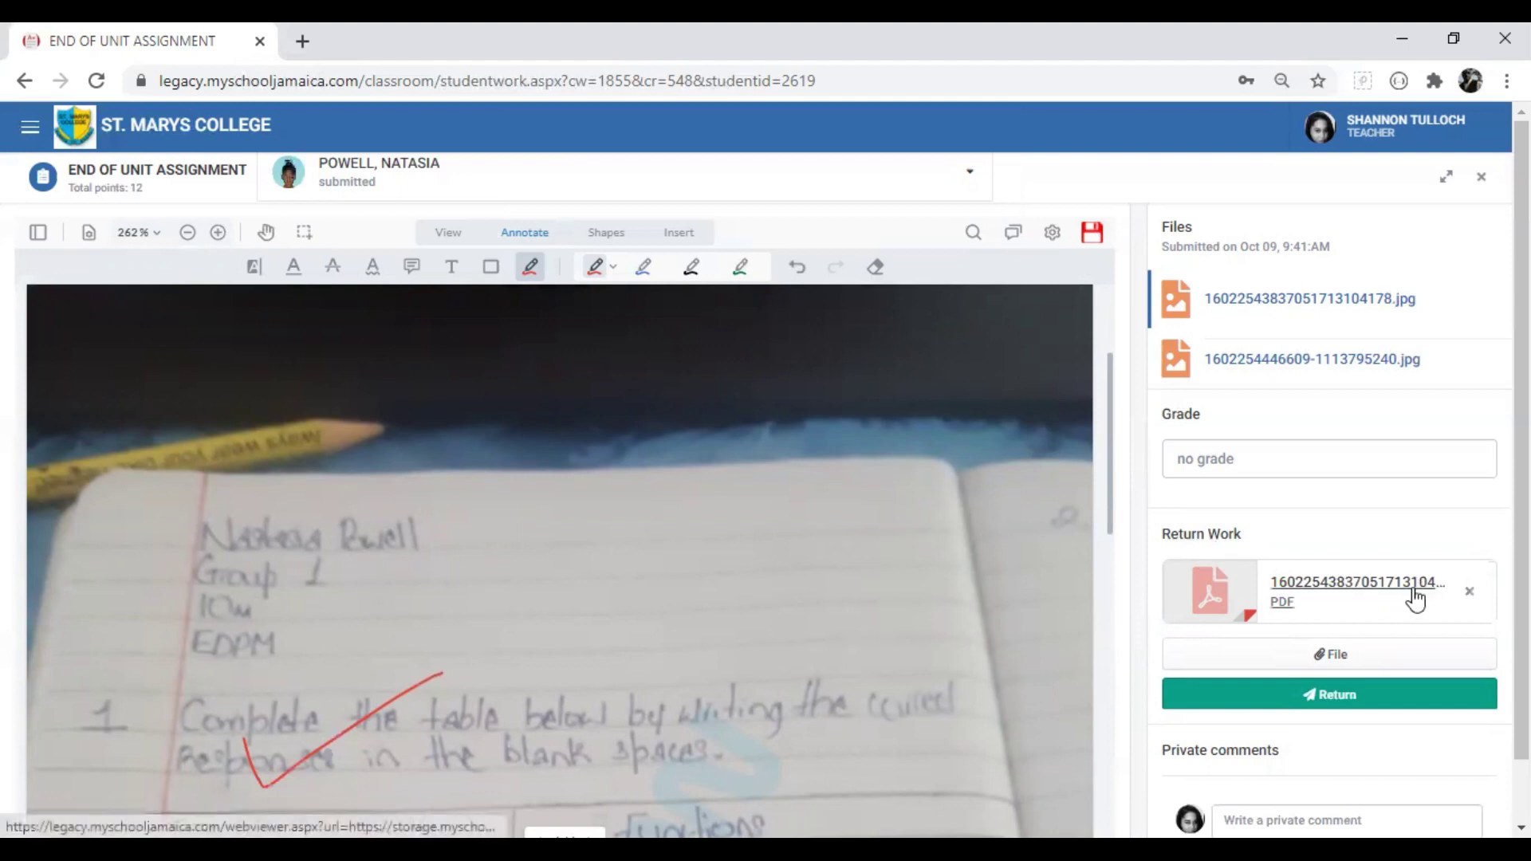
{"action": "scroll", "coordinate": [1417, 598], "scroll_direction": "down", "scroll_amount": 1}
{"action": "scroll", "coordinate": [817, 607], "scroll_direction": "up", "scroll_amount": 3}
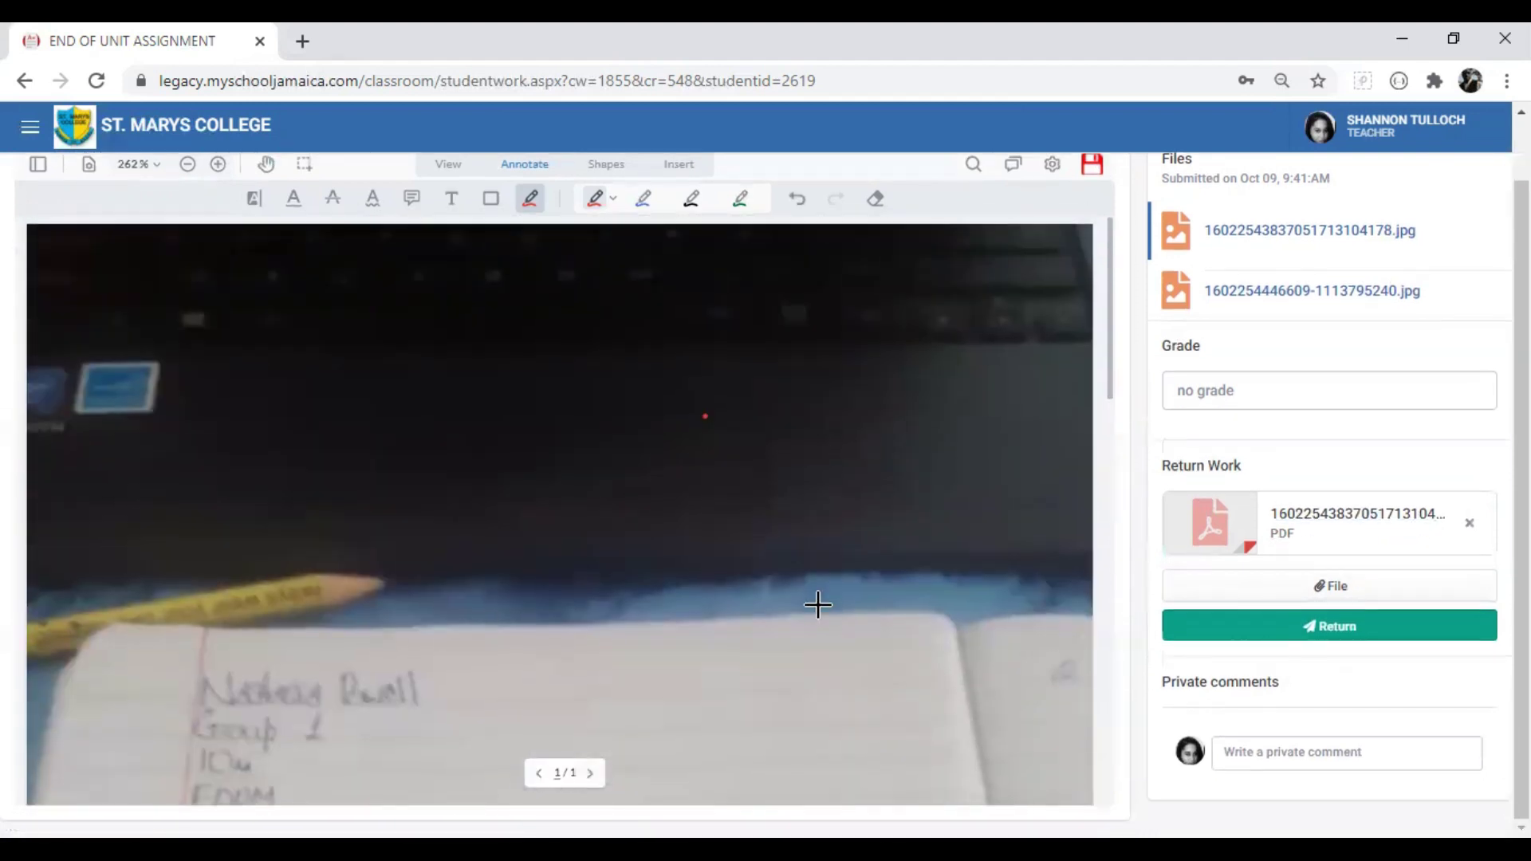
{"action": "scroll", "coordinate": [1230, 369], "scroll_direction": "up", "scroll_amount": 1}
{"action": "left_click", "coordinate": [1251, 365]}
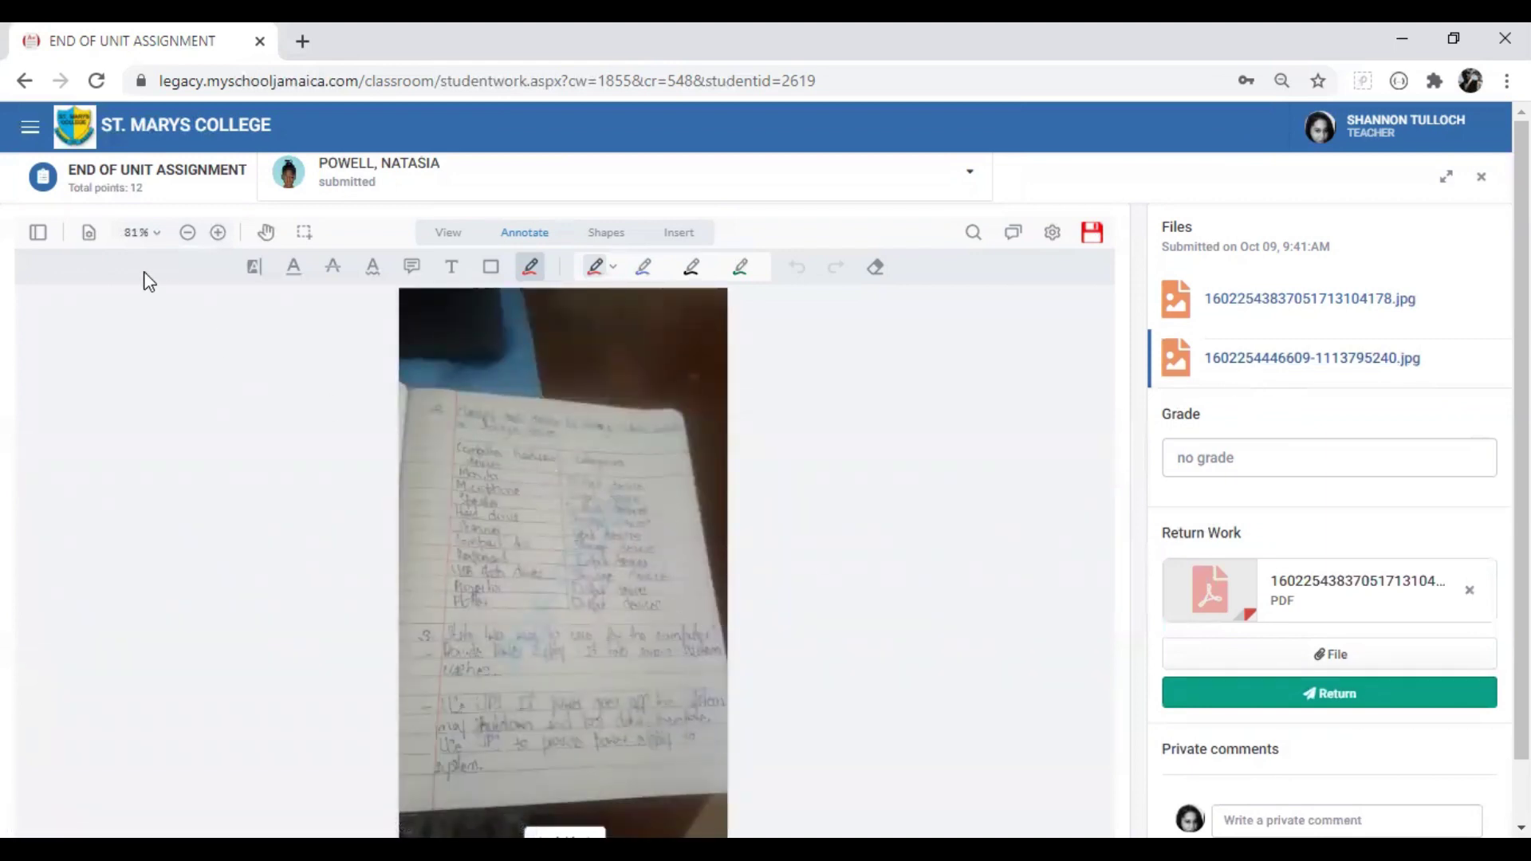
Fit the second submitted image to the viewer's width and look over the question 2 hardware table
{"action": "left_click", "coordinate": [137, 233]}
{"action": "left_click", "coordinate": [152, 271]}
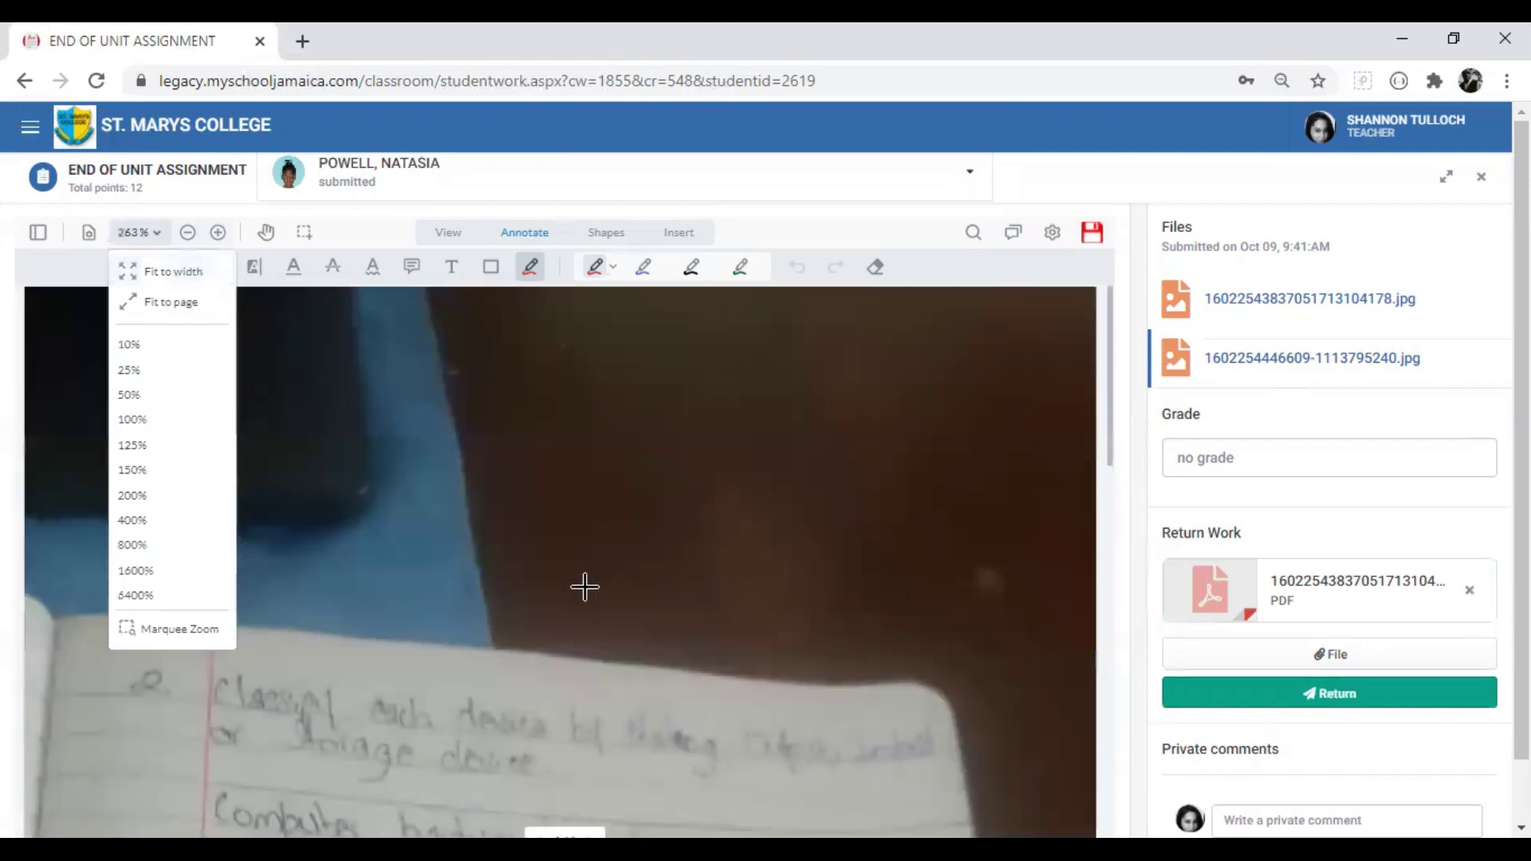
{"action": "scroll", "coordinate": [582, 575], "scroll_direction": "down", "scroll_amount": 3}
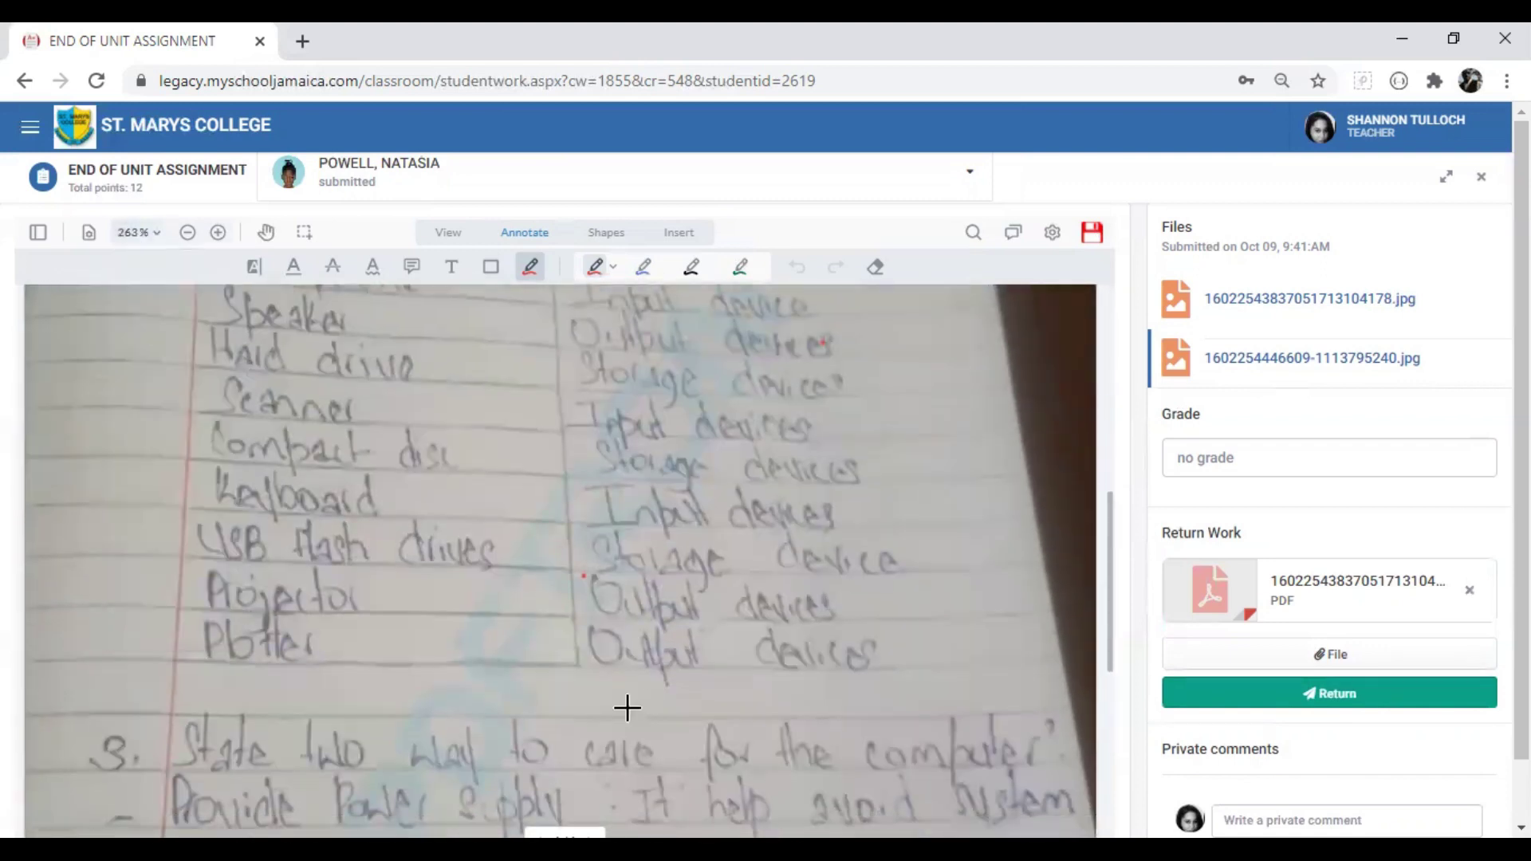
{"action": "scroll", "coordinate": [468, 711], "scroll_direction": "up", "scroll_amount": 4}
{"action": "left_click", "coordinate": [548, 437]}
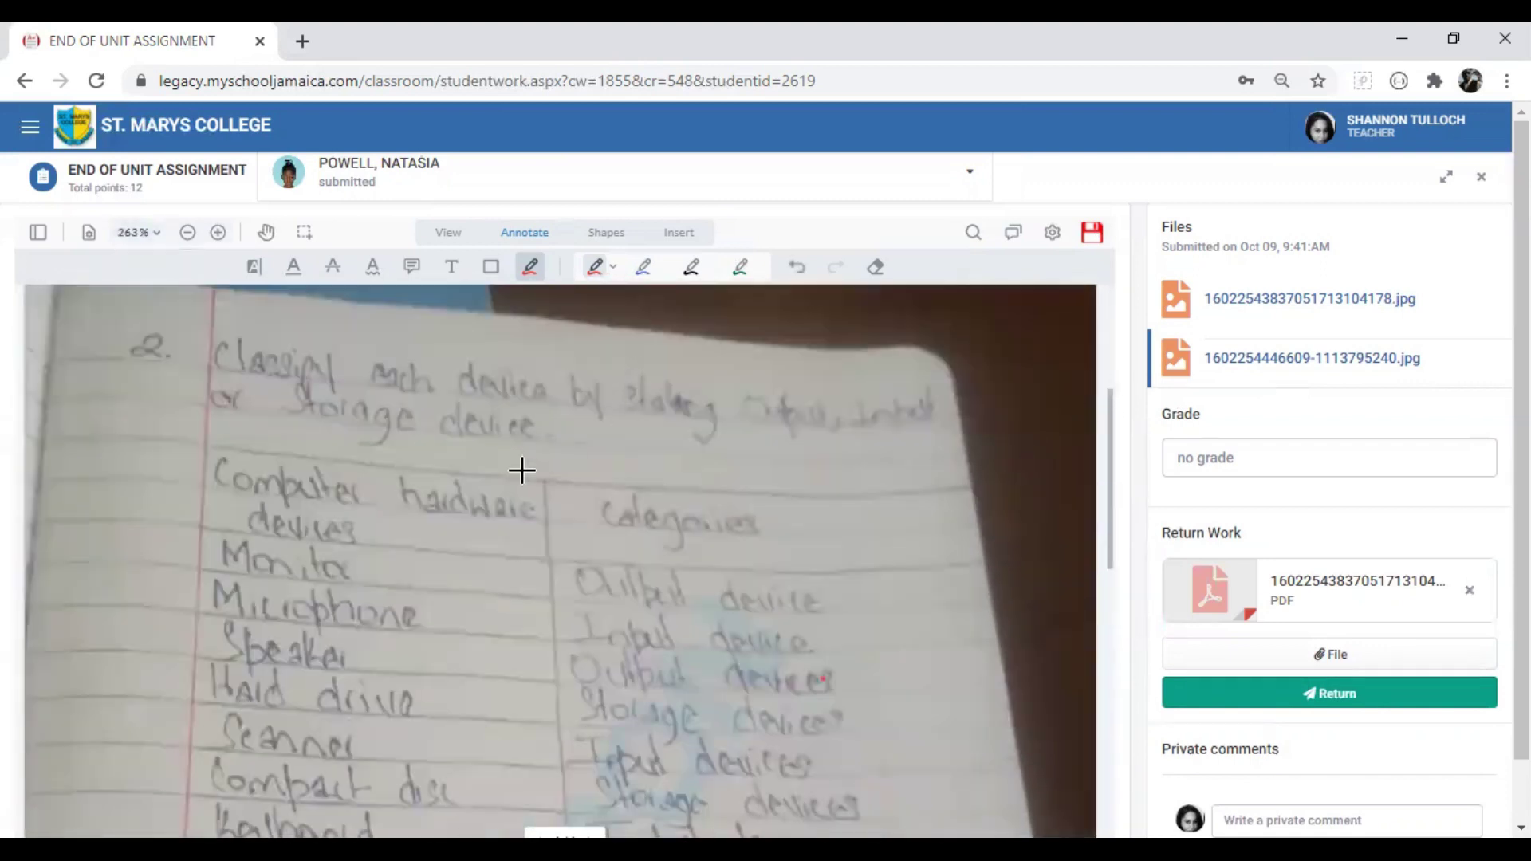
Try rotating the second image's page clockwise and counterclockwise, returning it to its upright orientation
{"action": "left_click", "coordinate": [88, 233]}
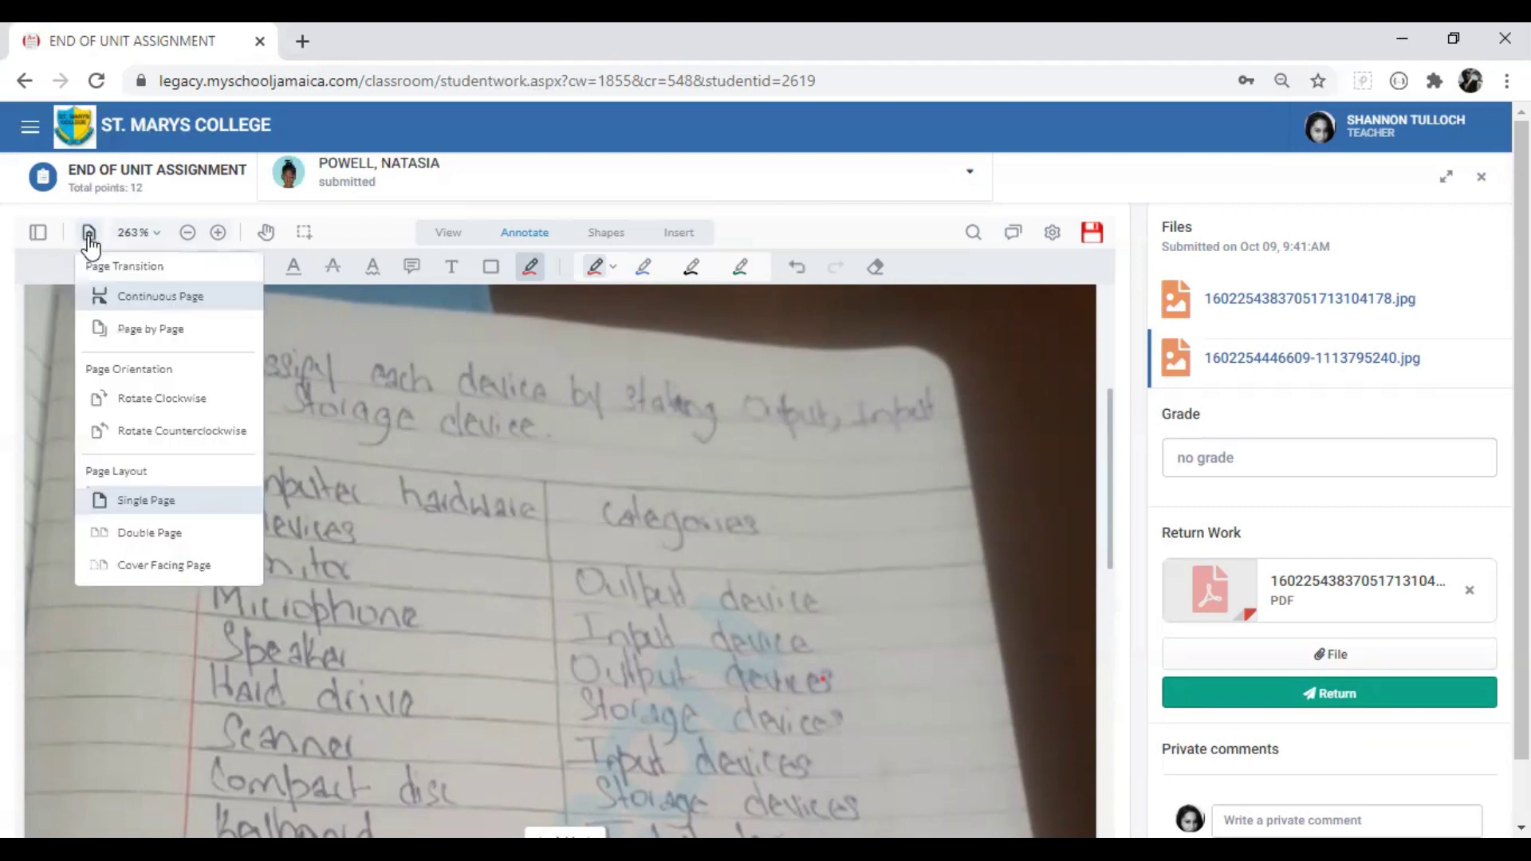
{"action": "left_click", "coordinate": [159, 405]}
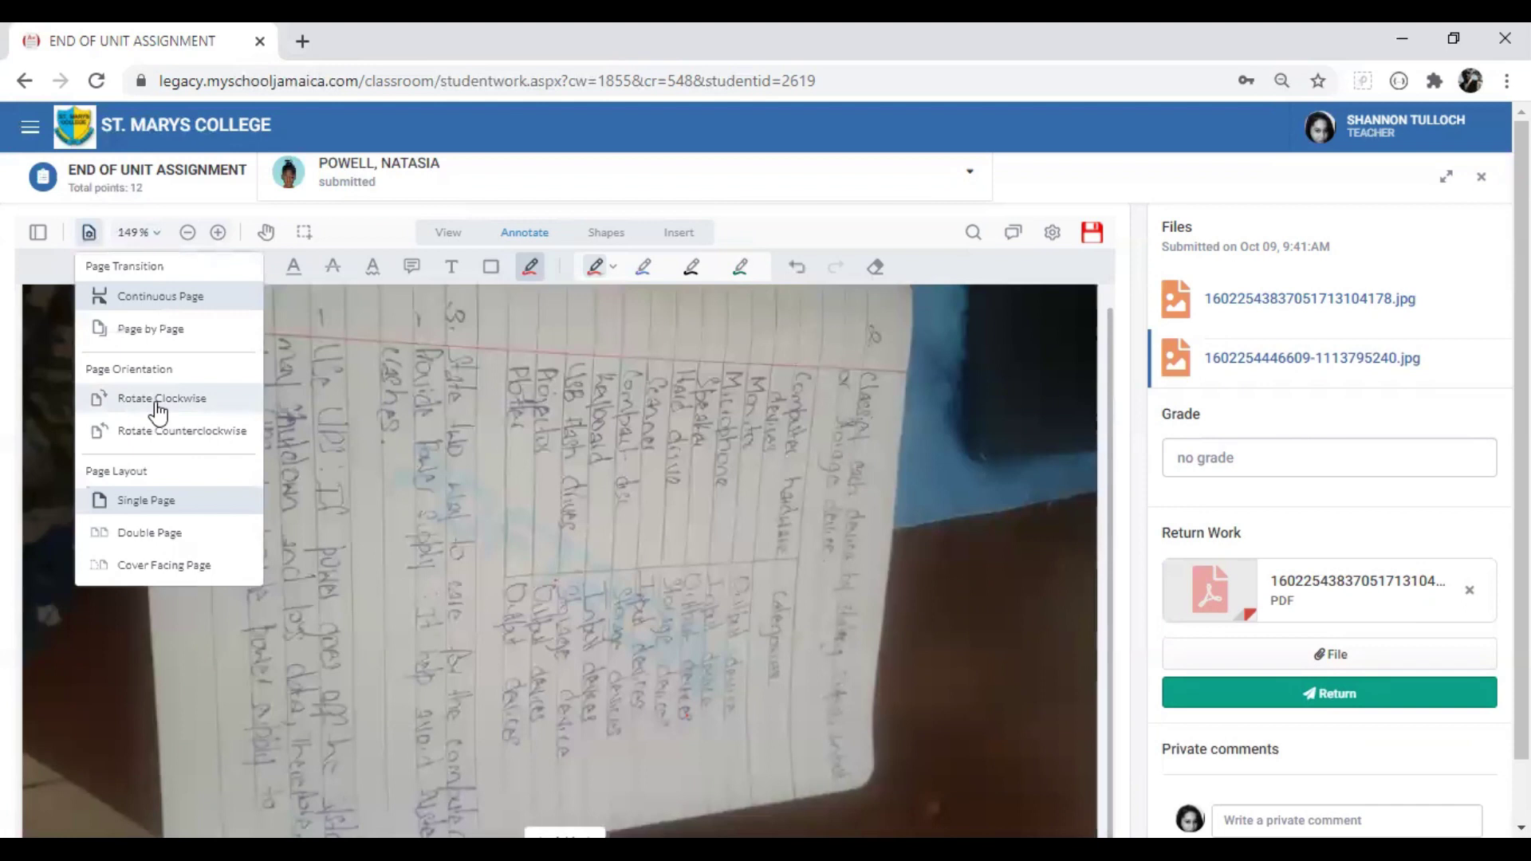
{"action": "left_click", "coordinate": [159, 405]}
{"action": "left_click", "coordinate": [157, 407]}
{"action": "left_click", "coordinate": [157, 407]}
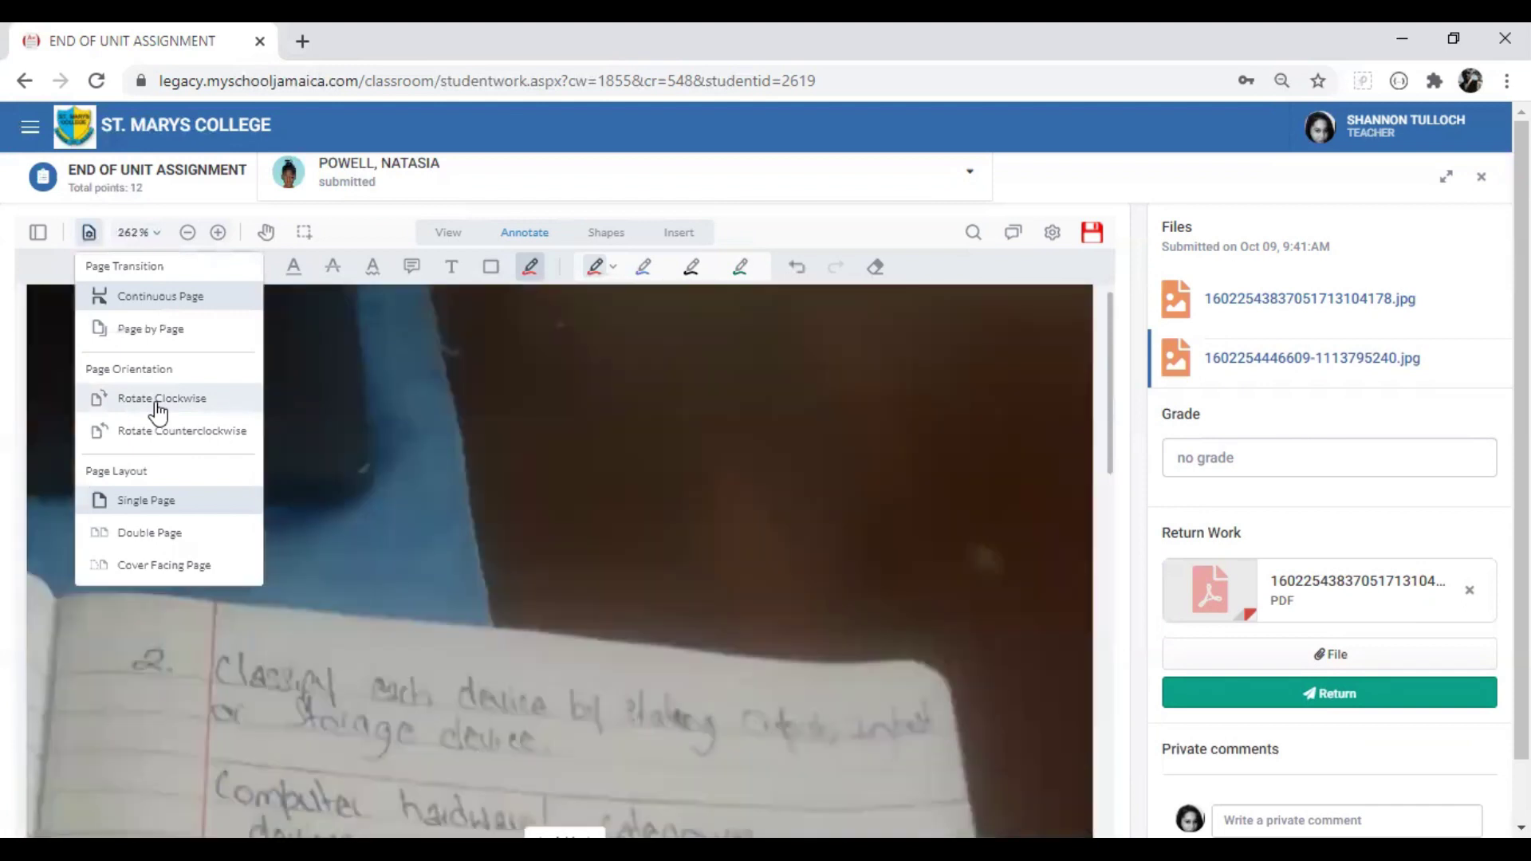
{"action": "left_click", "coordinate": [163, 436]}
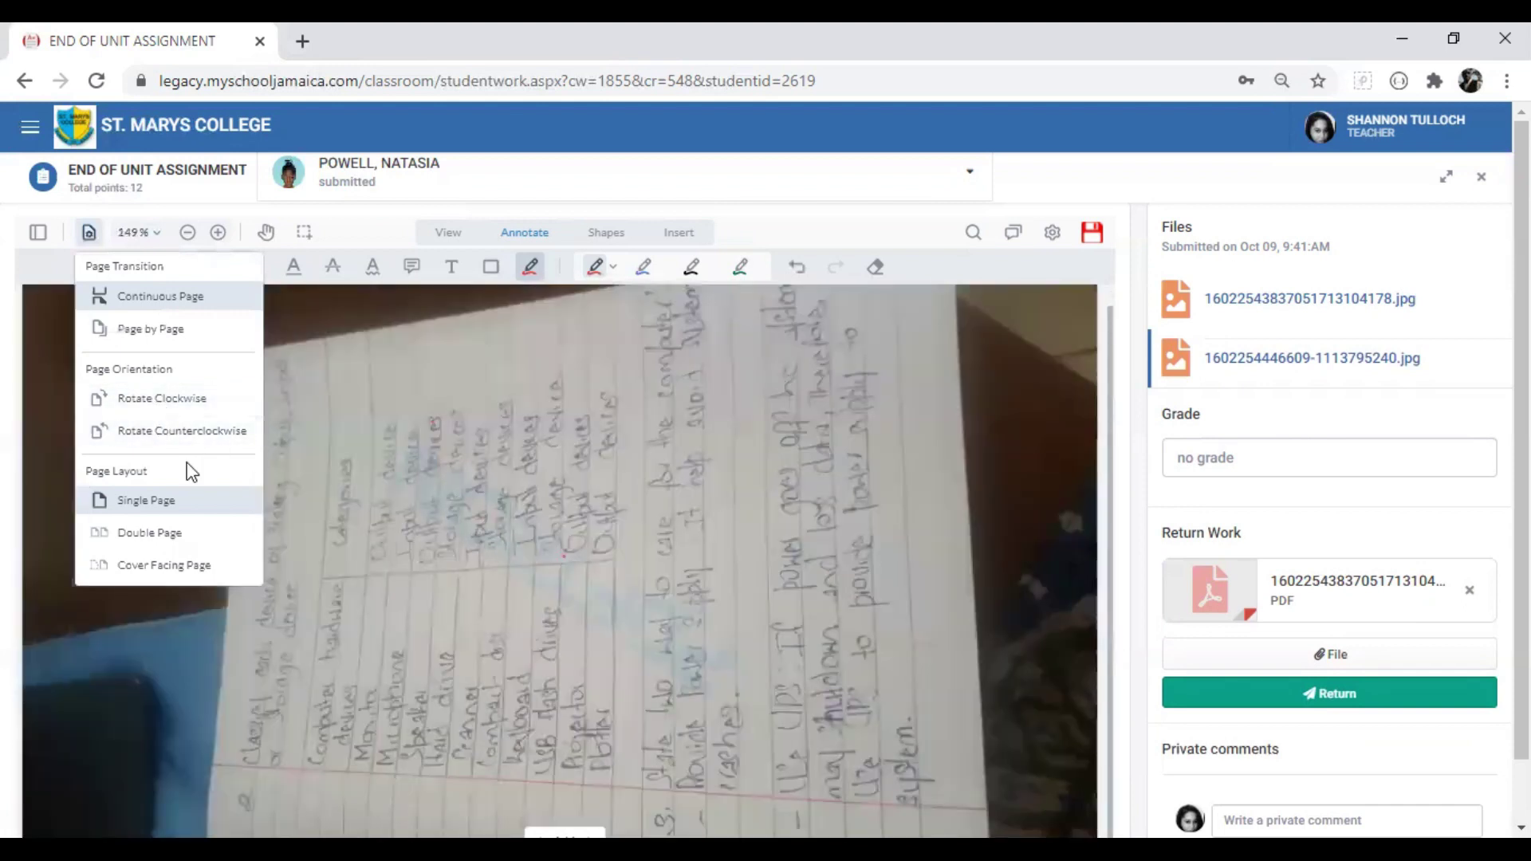
{"action": "left_click", "coordinate": [175, 405]}
Draw red freehand check marks over the computer hardware heading and beside the compact disc row on the second image
{"action": "scroll", "coordinate": [518, 526], "scroll_direction": "down", "scroll_amount": 3}
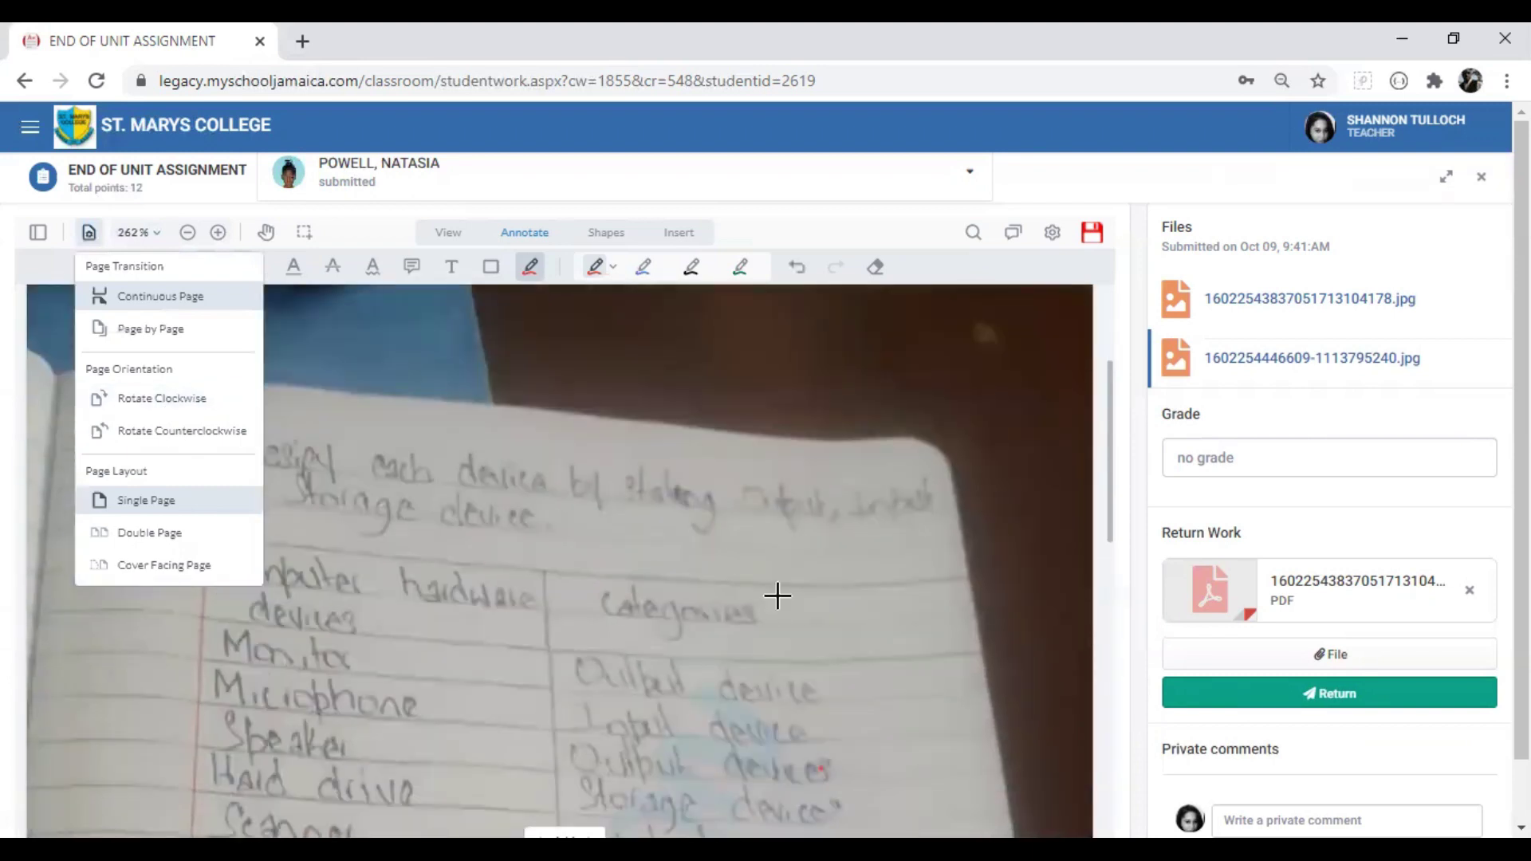
{"action": "left_click_drag", "start_coordinate": [401, 598], "coordinate": [541, 542]}
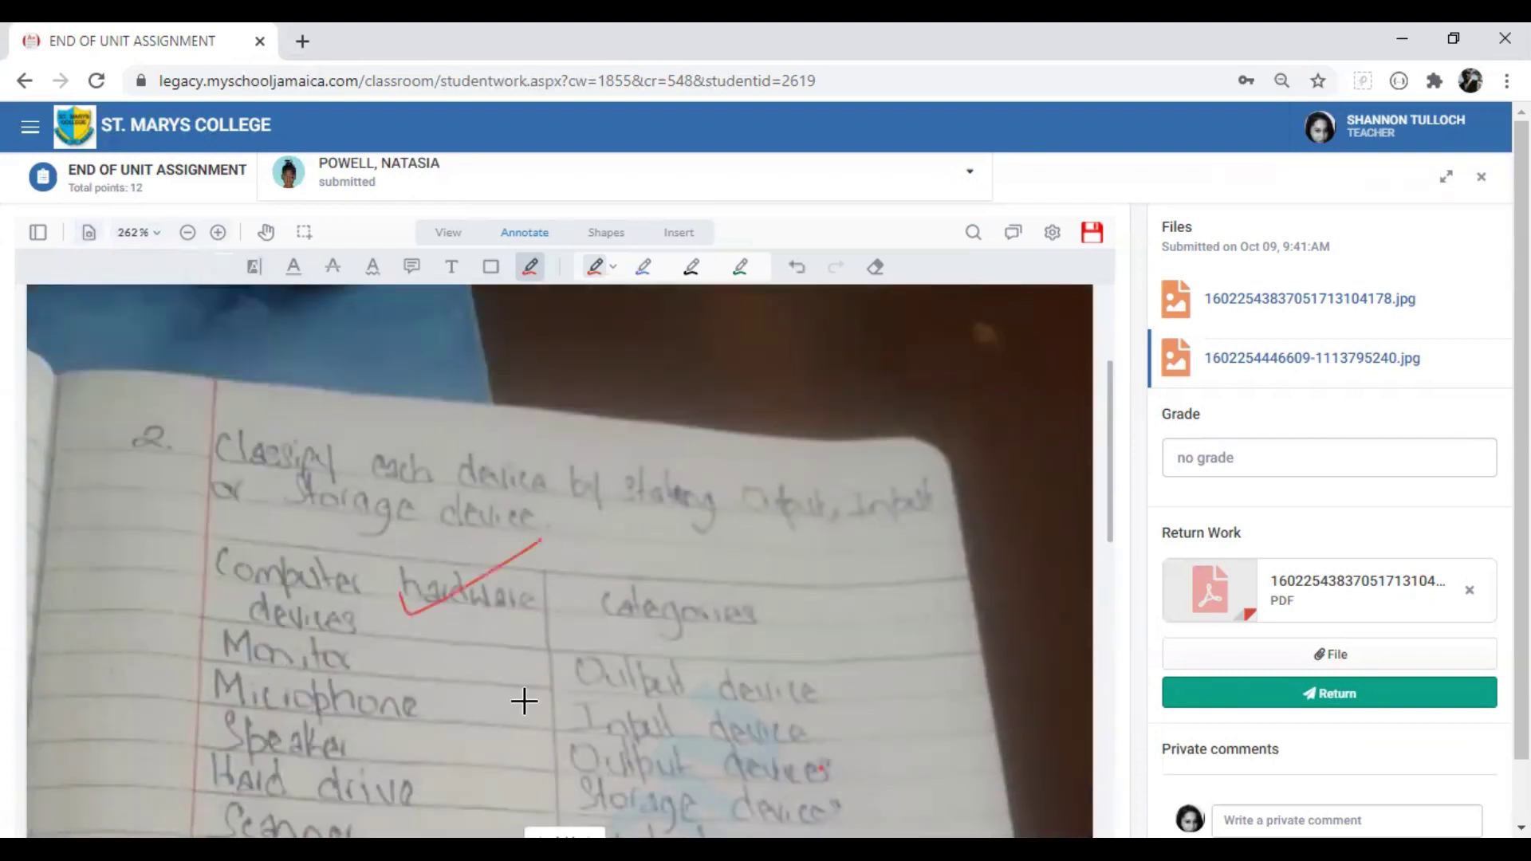
{"action": "scroll", "coordinate": [510, 678], "scroll_direction": "down", "scroll_amount": 3}
{"action": "left_click_drag", "start_coordinate": [498, 644], "coordinate": [670, 602]}
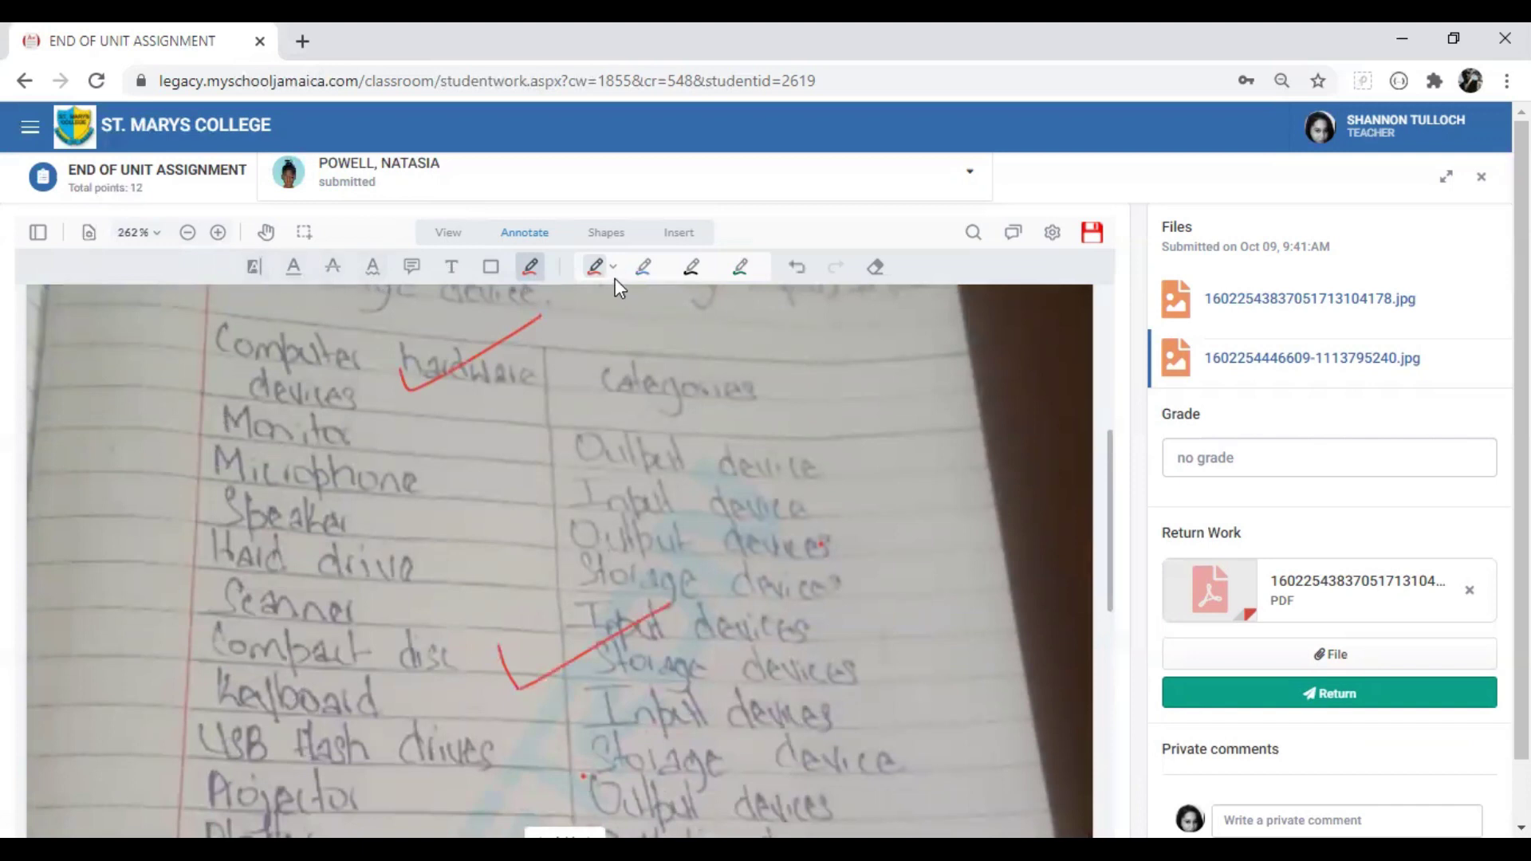
Add a red text annotation reading "ui can type on my students work" below the Categories heading
{"action": "left_click", "coordinate": [450, 268]}
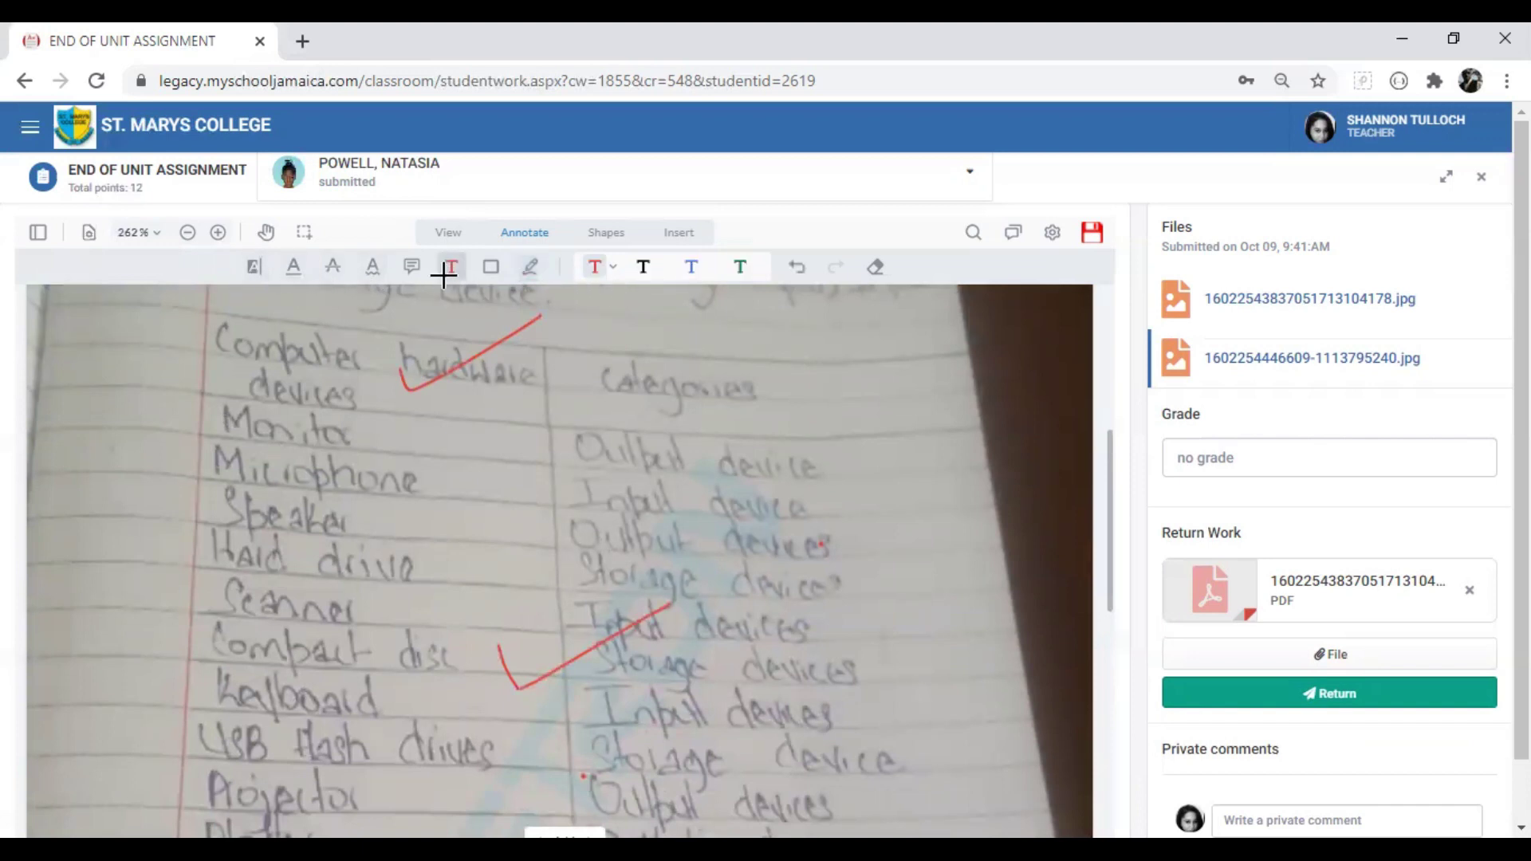
{"action": "left_click", "coordinate": [570, 408]}
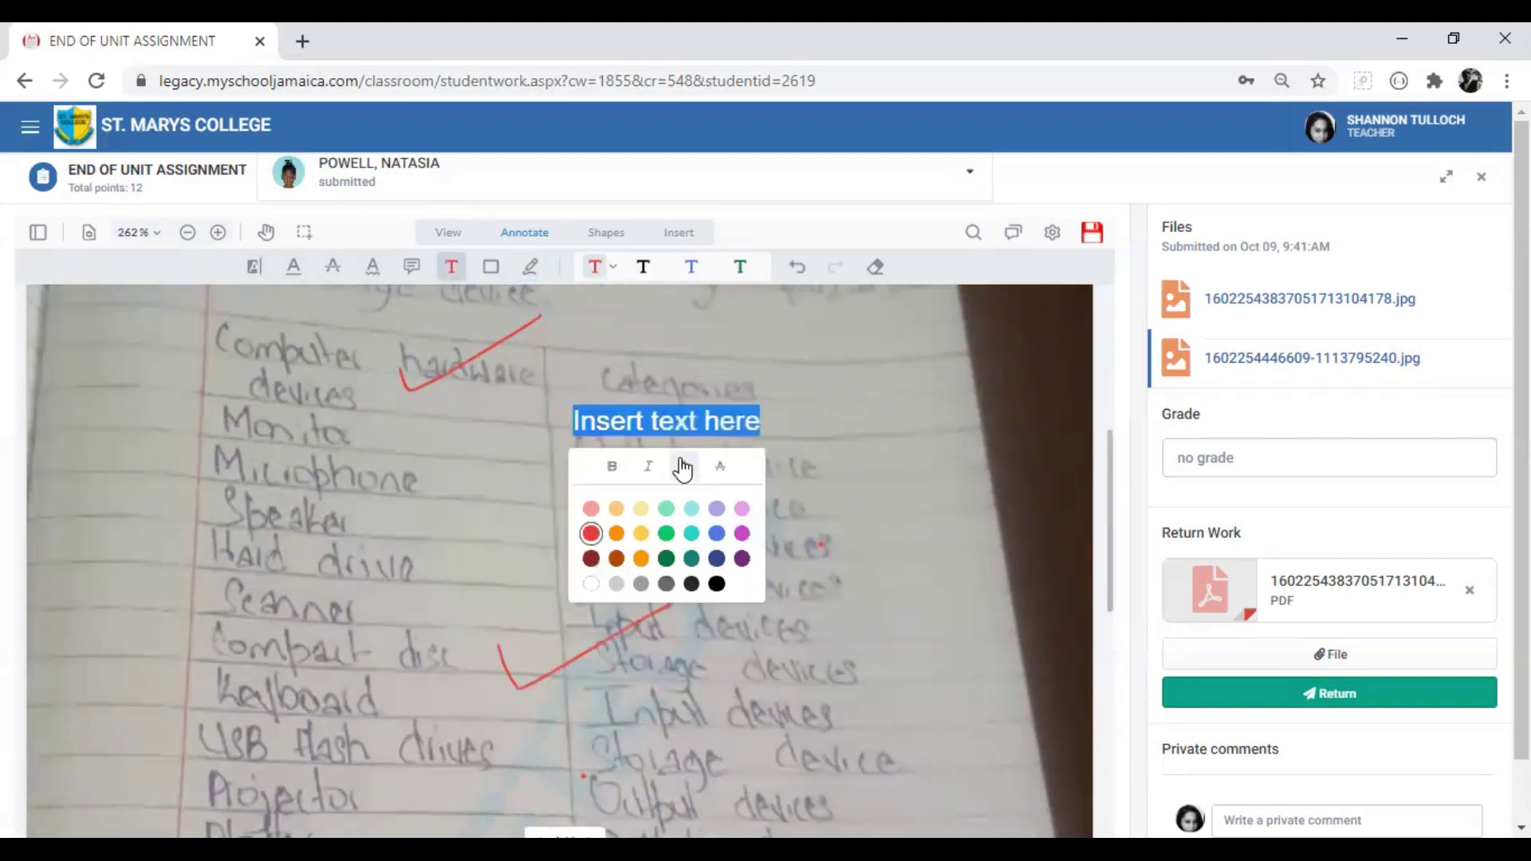
{"action": "left_click", "coordinate": [666, 559]}
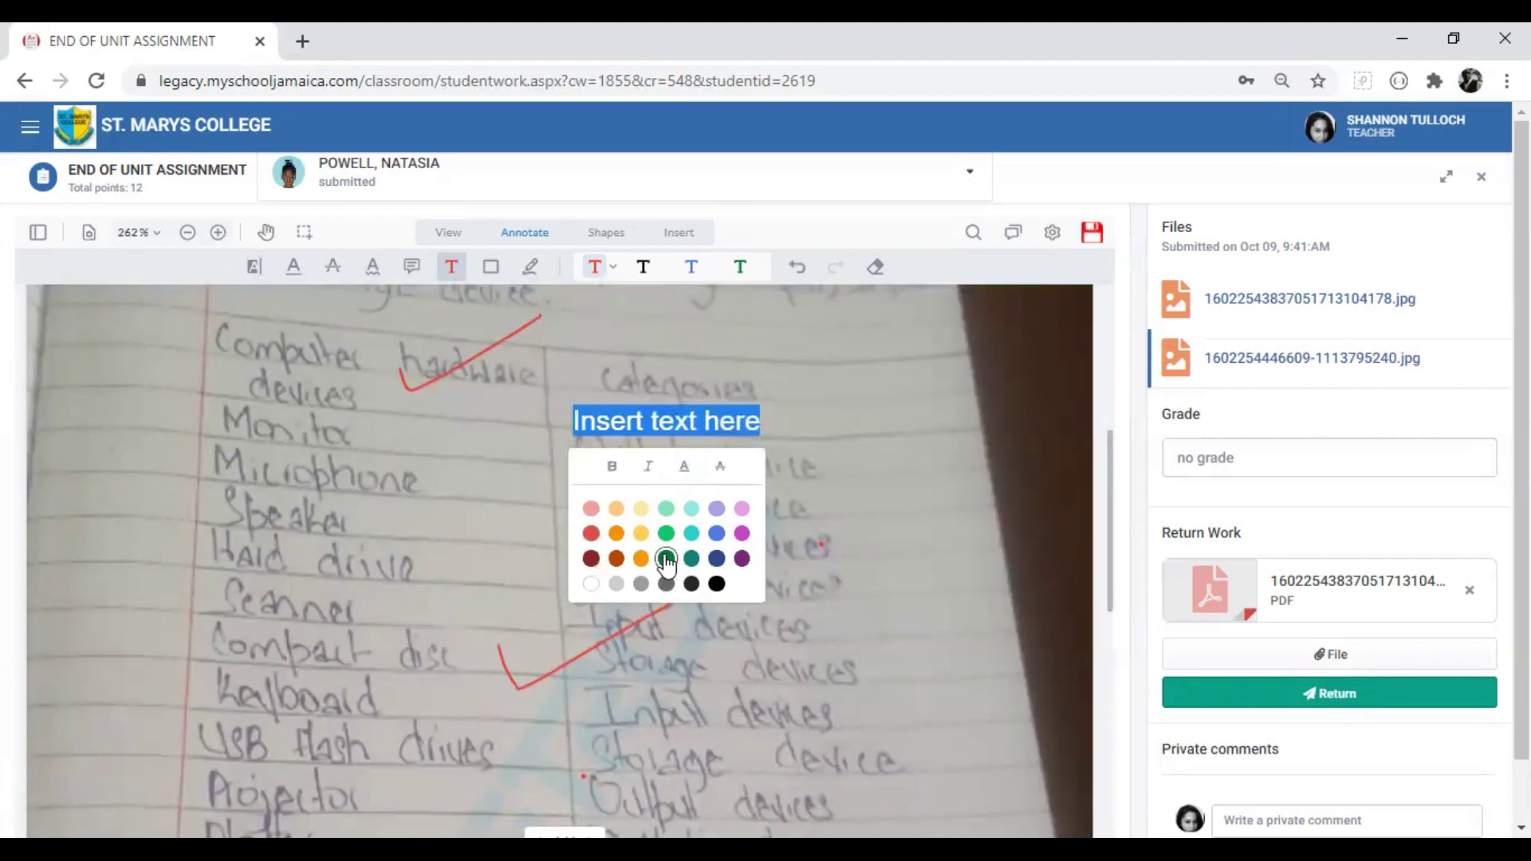
{"action": "type", "text": "ff"}
{"action": "key", "text": "BackSpace"}
{"action": "key", "text": "BackSpace"}
{"action": "type", "text": "ui can"}
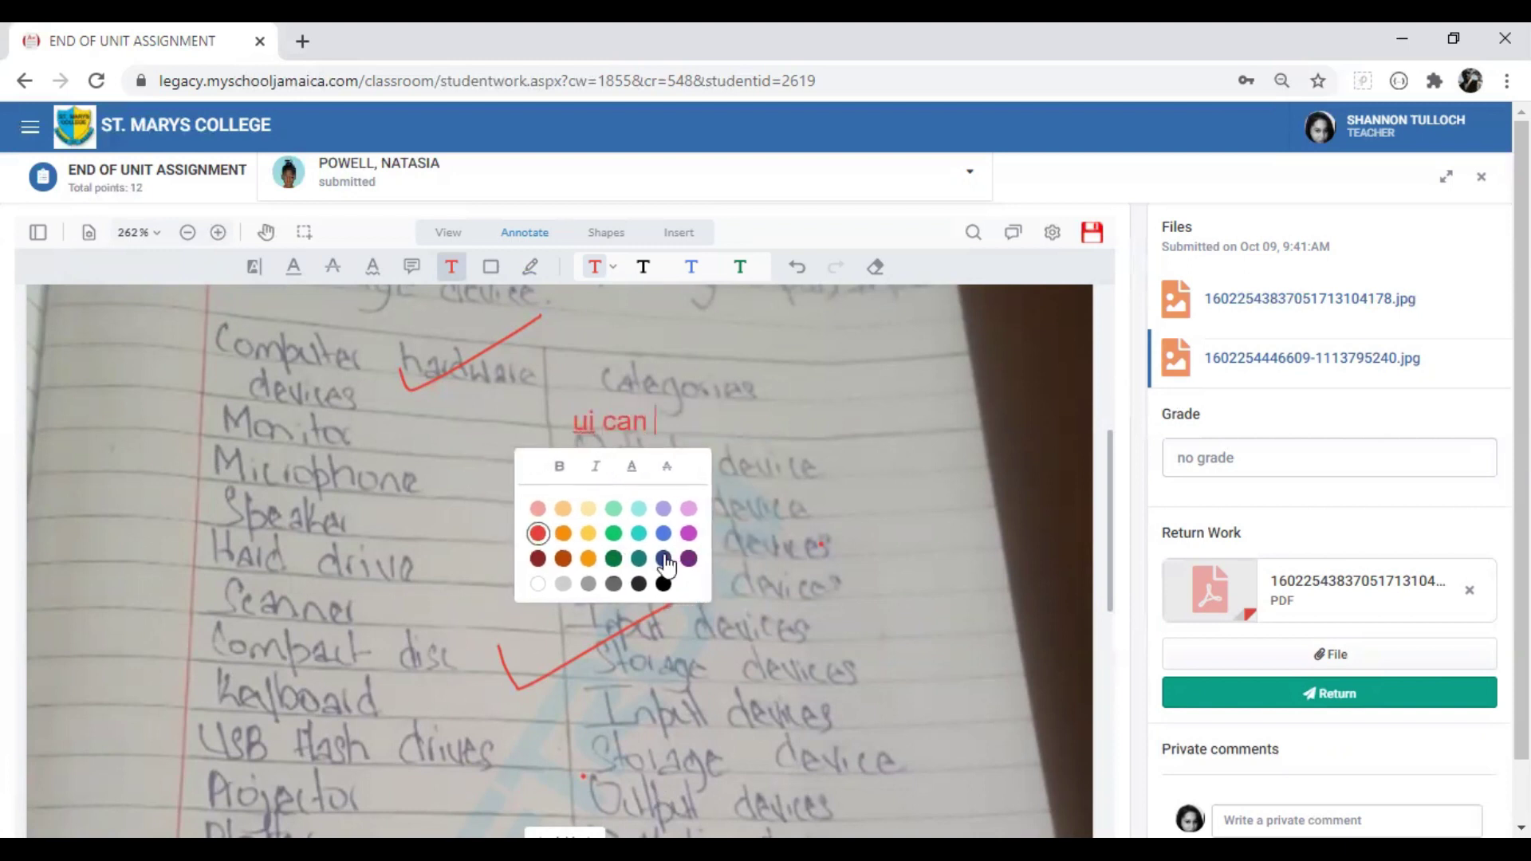
{"action": "type", "text": " ty"}
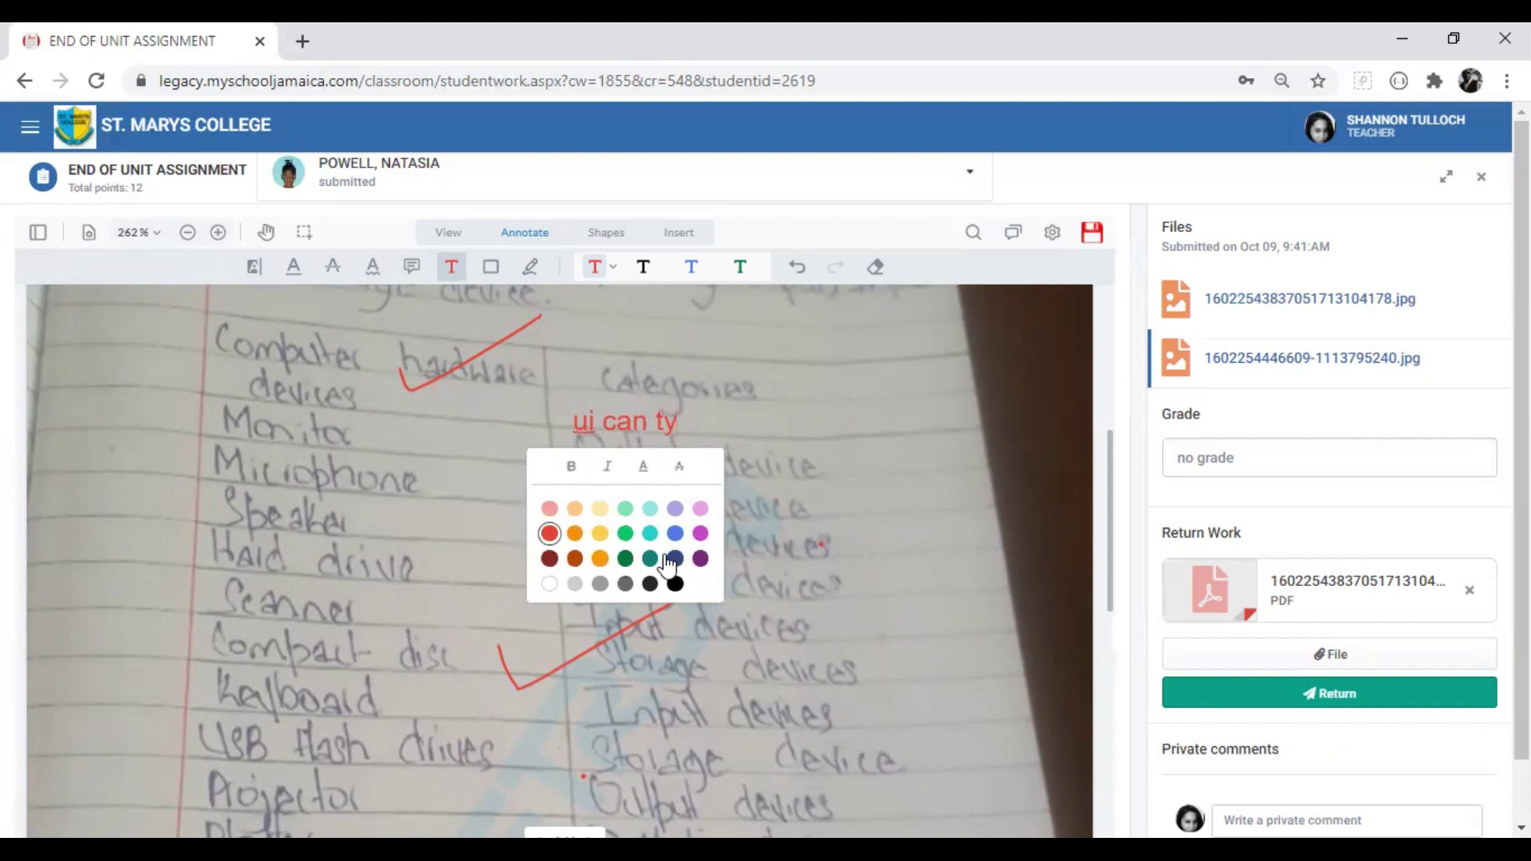
{"action": "type", "text": "pe on m"}
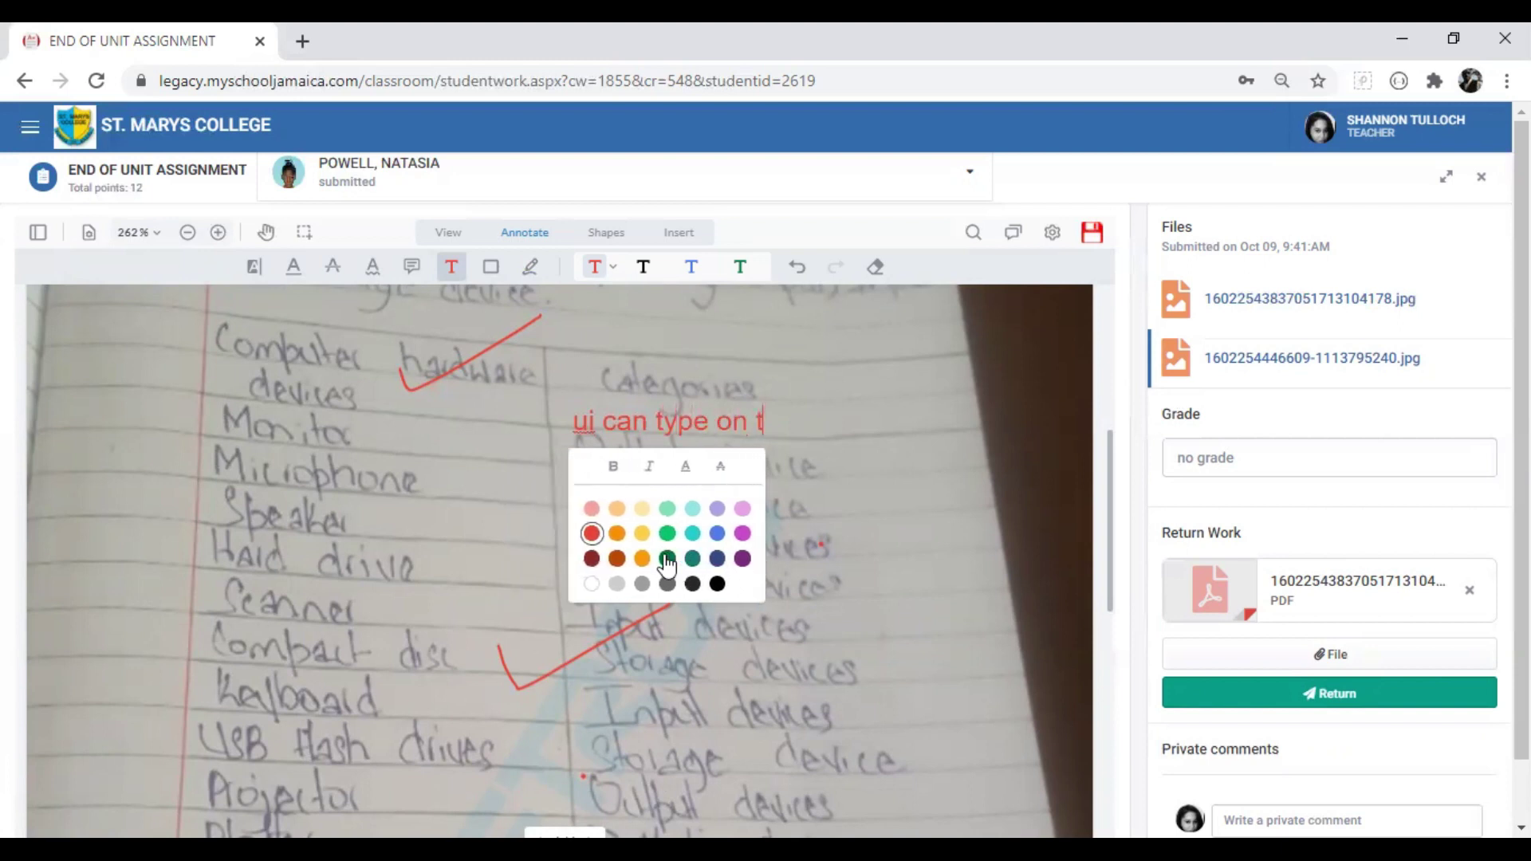
{"action": "type", "text": "y students"}
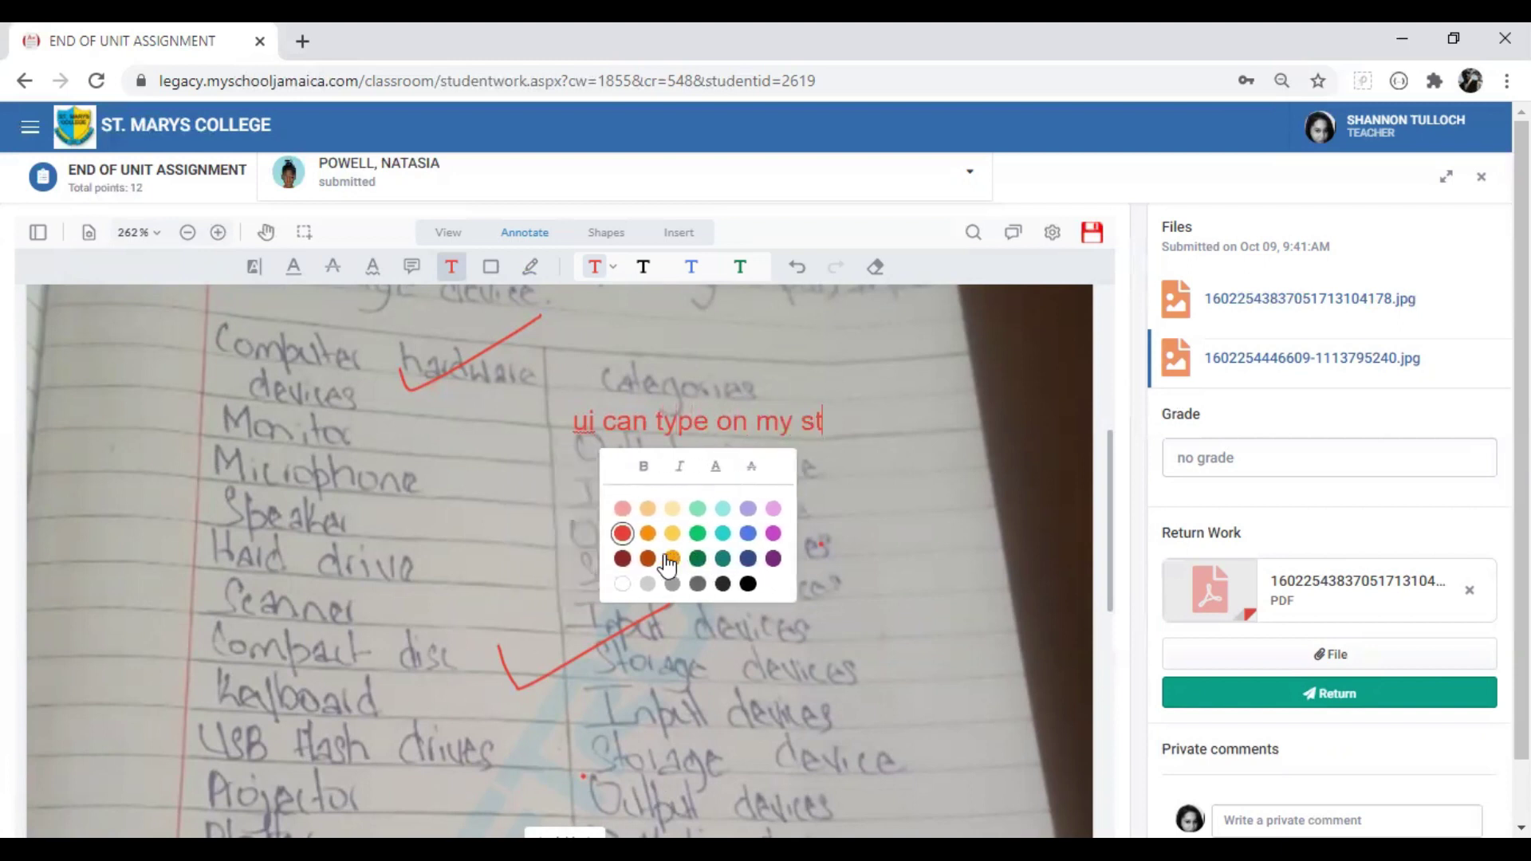
{"action": "type", "text": " wor"}
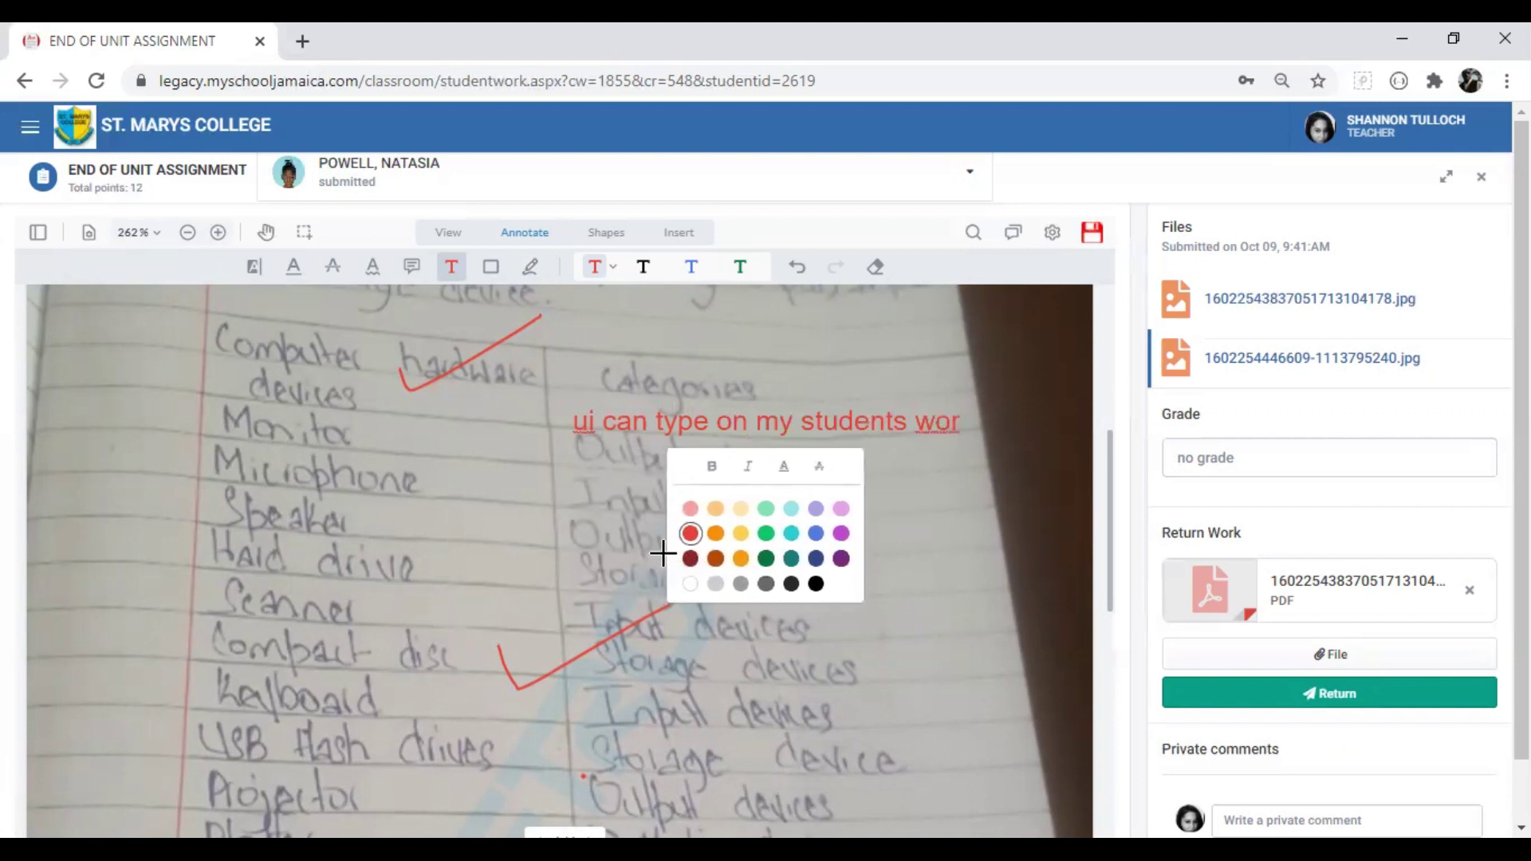
{"action": "type", "text": "l"}
{"action": "key", "text": "BackSpace"}
{"action": "type", "text": "k"}
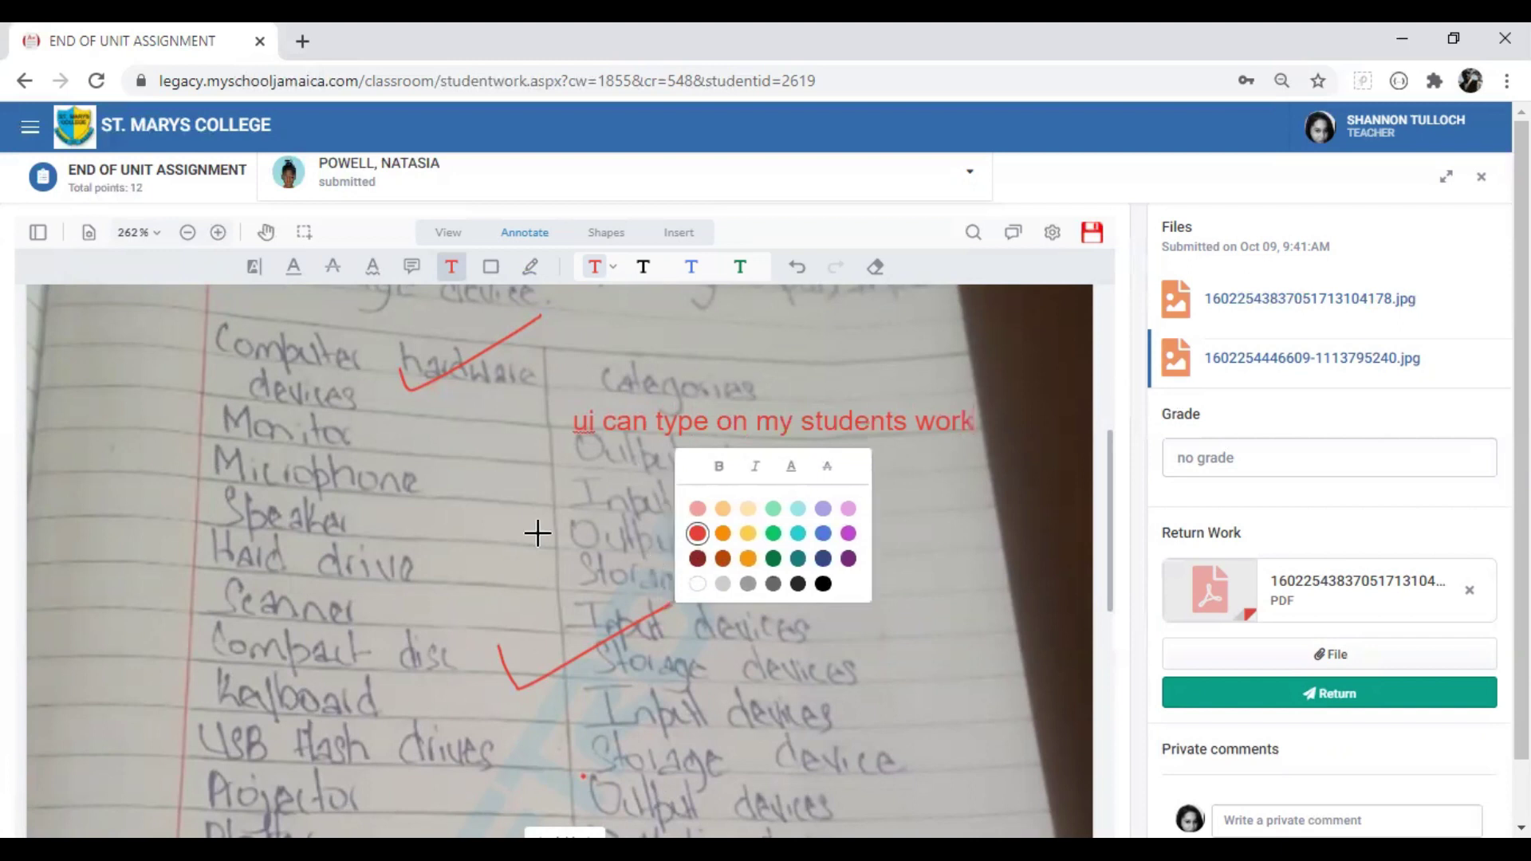
{"action": "key", "text": "Escape"}
{"action": "left_click", "coordinate": [628, 582]}
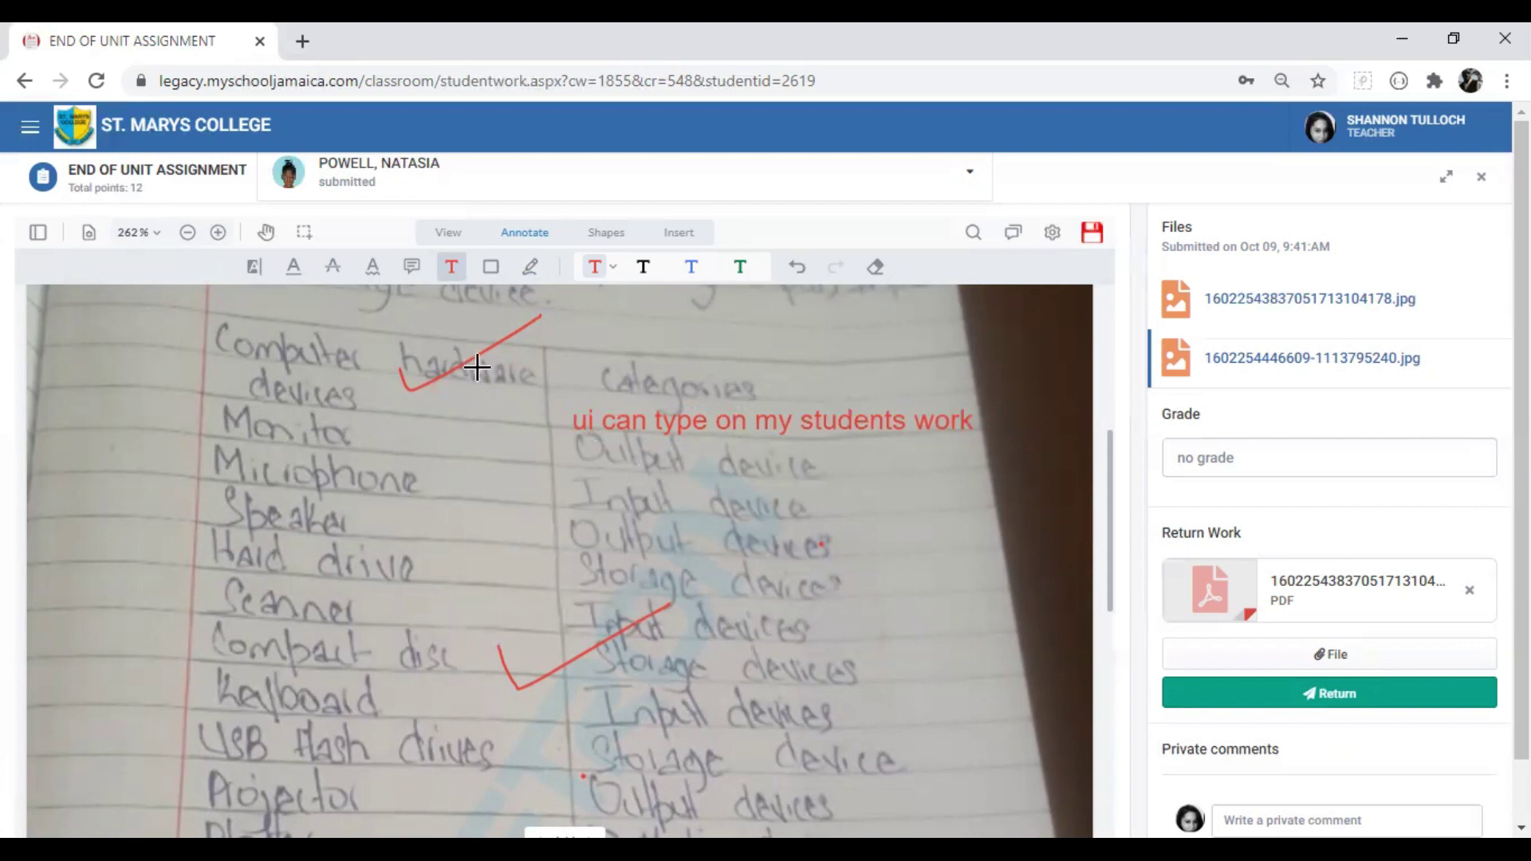
Delete the two freehand check marks and the red text annotation from the second image
{"action": "left_click", "coordinate": [512, 346]}
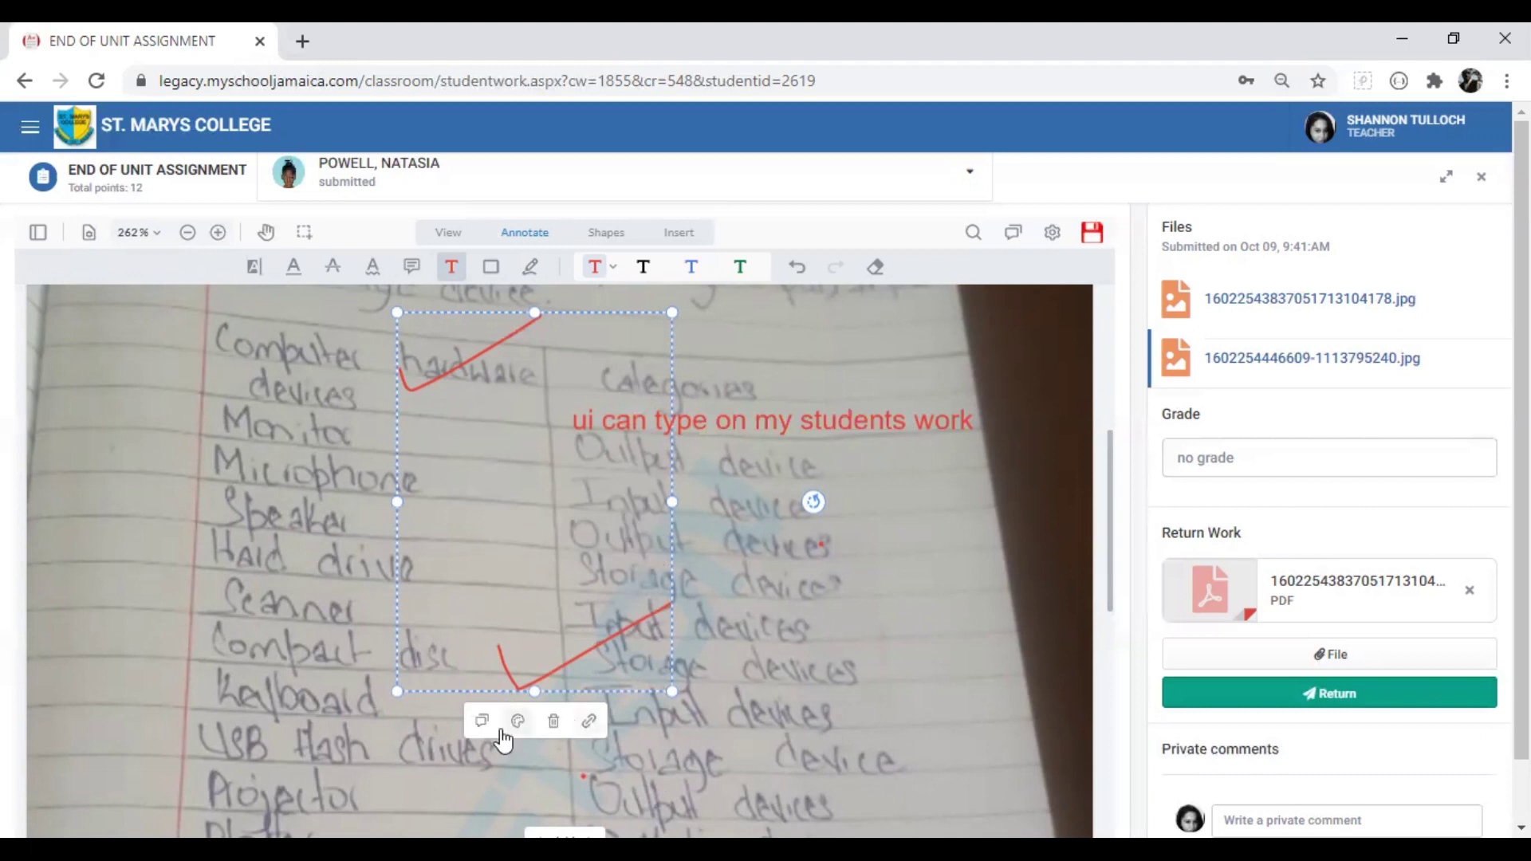
{"action": "left_click", "coordinate": [554, 723]}
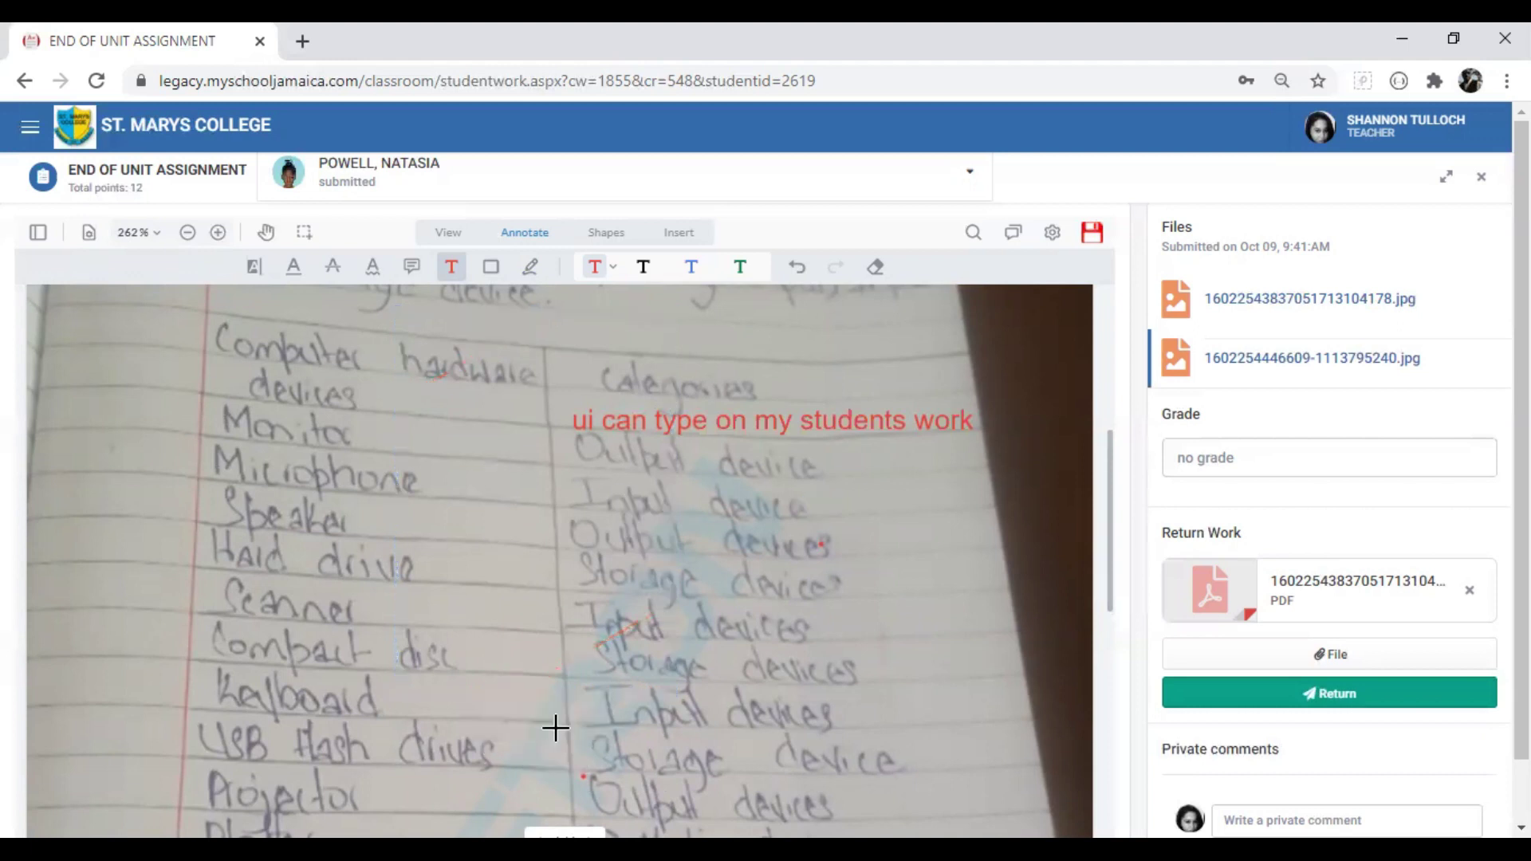
{"action": "left_click", "coordinate": [676, 434]}
{"action": "left_click", "coordinate": [790, 470]}
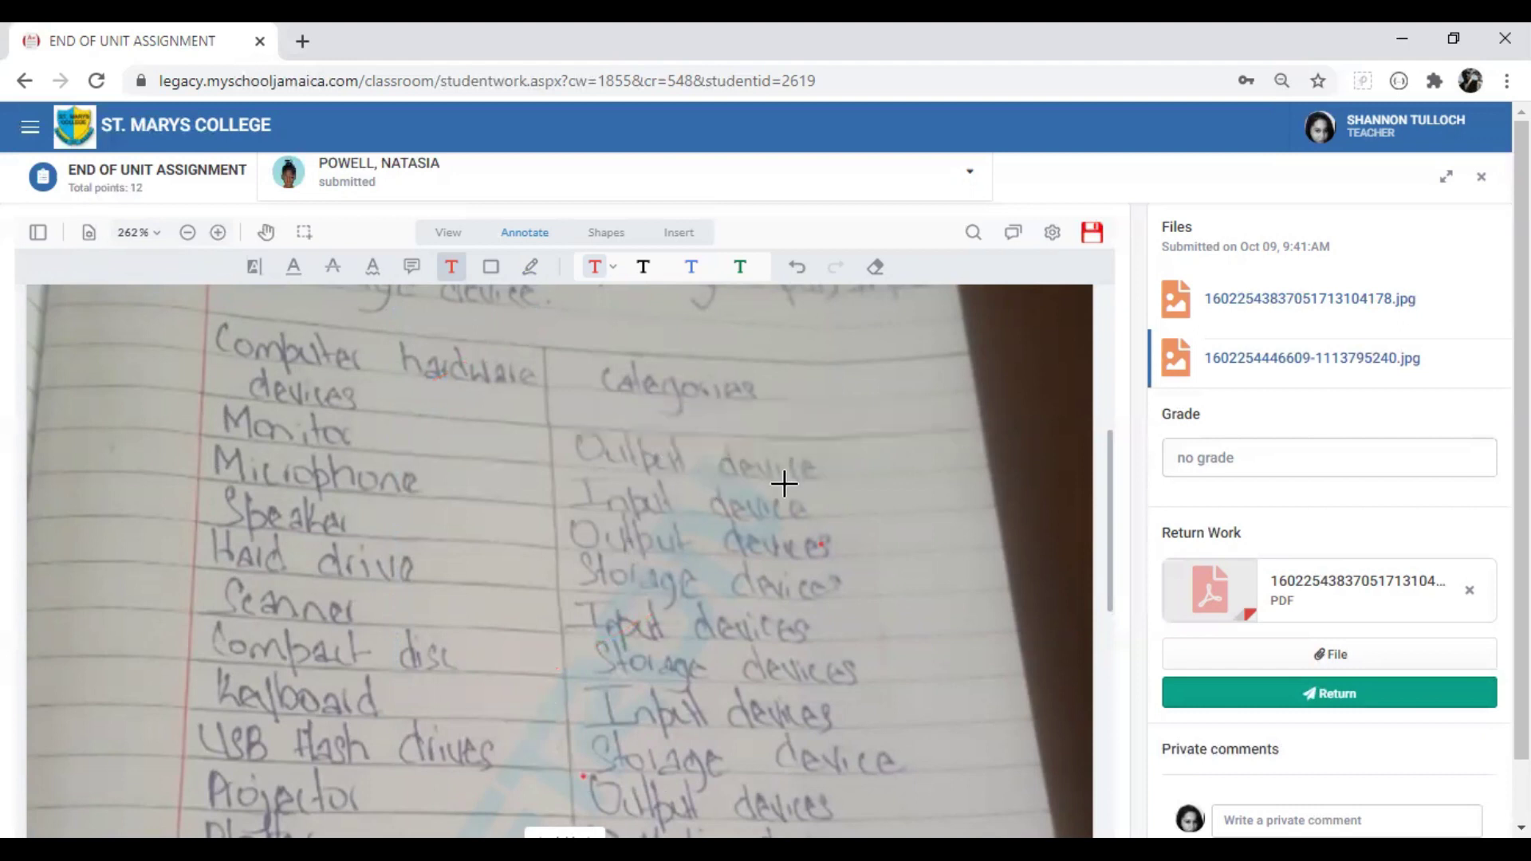
{"action": "scroll", "coordinate": [723, 566], "scroll_direction": "up", "scroll_amount": 3}
{"action": "left_click", "coordinate": [474, 510]}
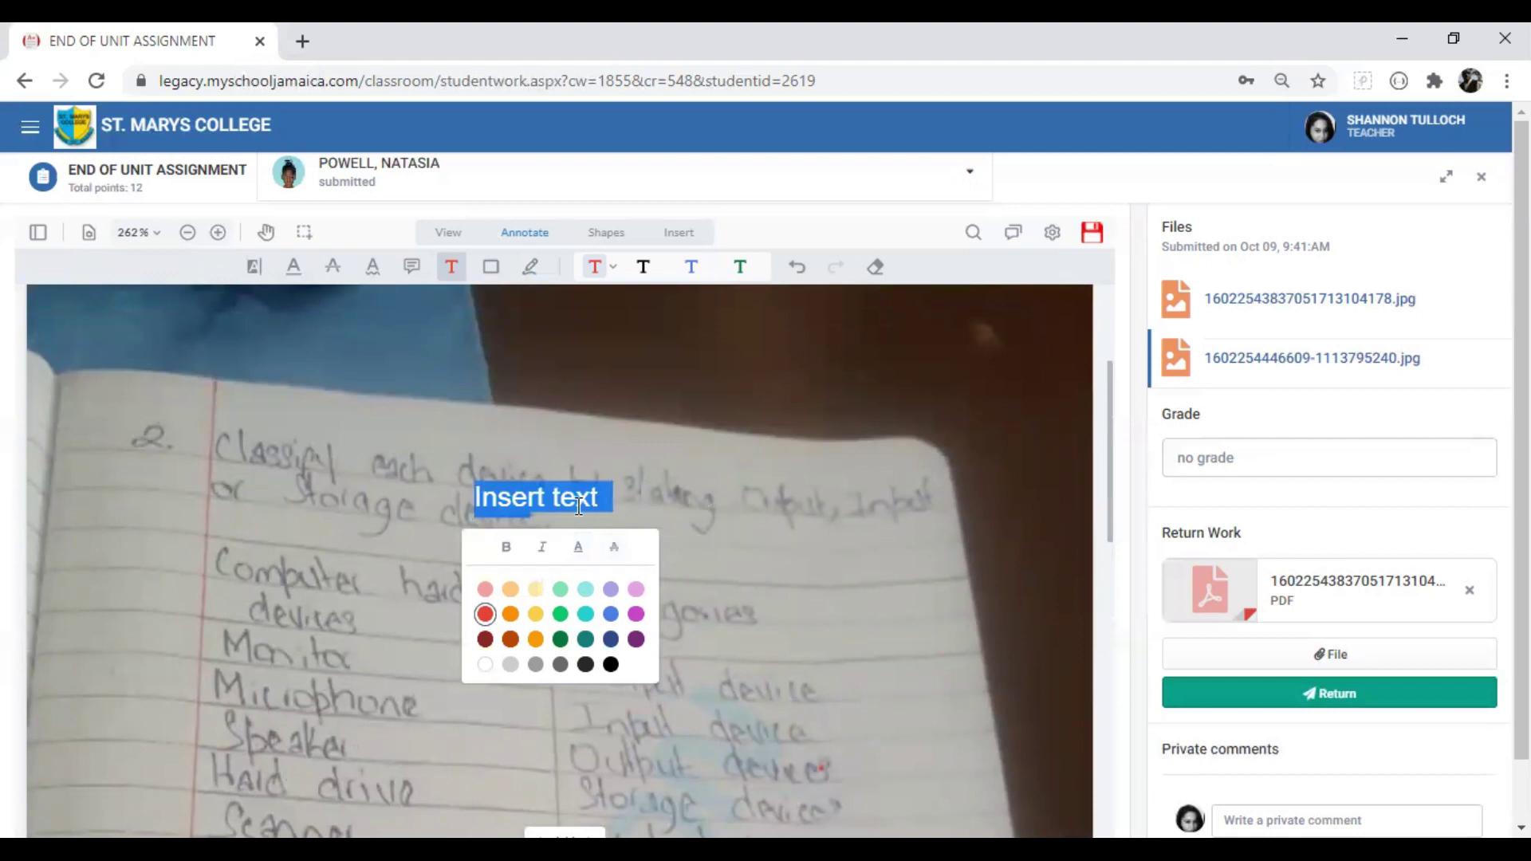
{"action": "left_click", "coordinate": [708, 552]}
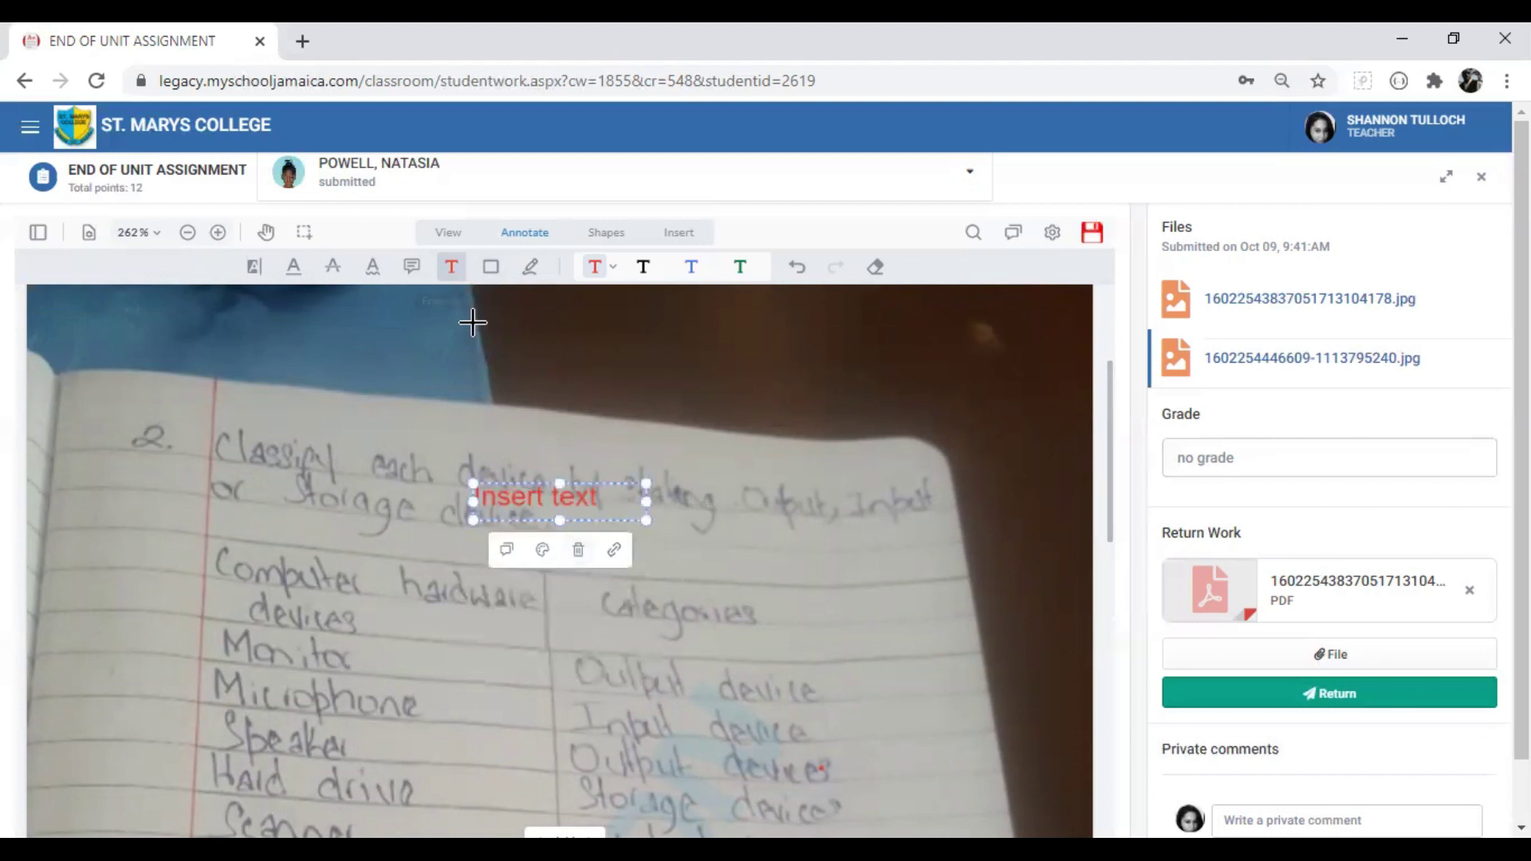
{"action": "left_click", "coordinate": [578, 558]}
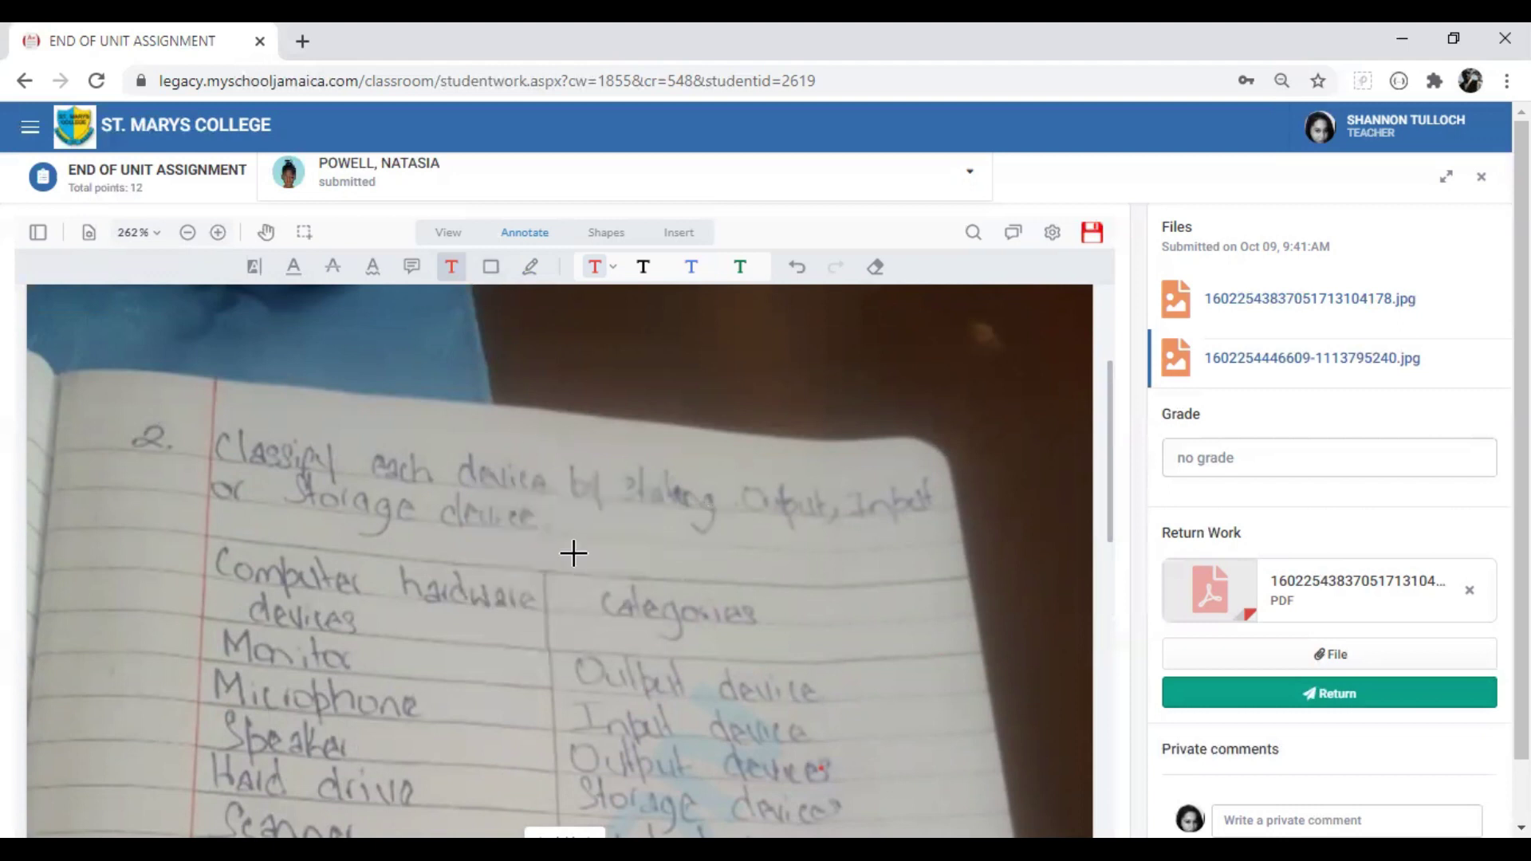
Mark the second image with red freehand check marks from the question 2 heading down through the device table to question 3
{"action": "left_click", "coordinate": [529, 266]}
{"action": "mouse_move", "coordinate": [441, 537]}
{"action": "left_mouse_down"}
{"action": "mouse_move", "coordinate": [501, 564]}
{"action": "mouse_move", "coordinate": [606, 514]}
{"action": "left_mouse_up"}
{"action": "scroll", "coordinate": [530, 724], "scroll_direction": "down", "scroll_amount": 3}
{"action": "mouse_move", "coordinate": [479, 658]}
{"action": "left_mouse_down"}
{"action": "mouse_move", "coordinate": [502, 690]}
{"action": "mouse_move", "coordinate": [696, 575]}
{"action": "left_mouse_up"}
{"action": "scroll", "coordinate": [496, 797], "scroll_direction": "down", "scroll_amount": 3}
{"action": "left_click_drag", "start_coordinate": [610, 610], "coordinate": [689, 566]}
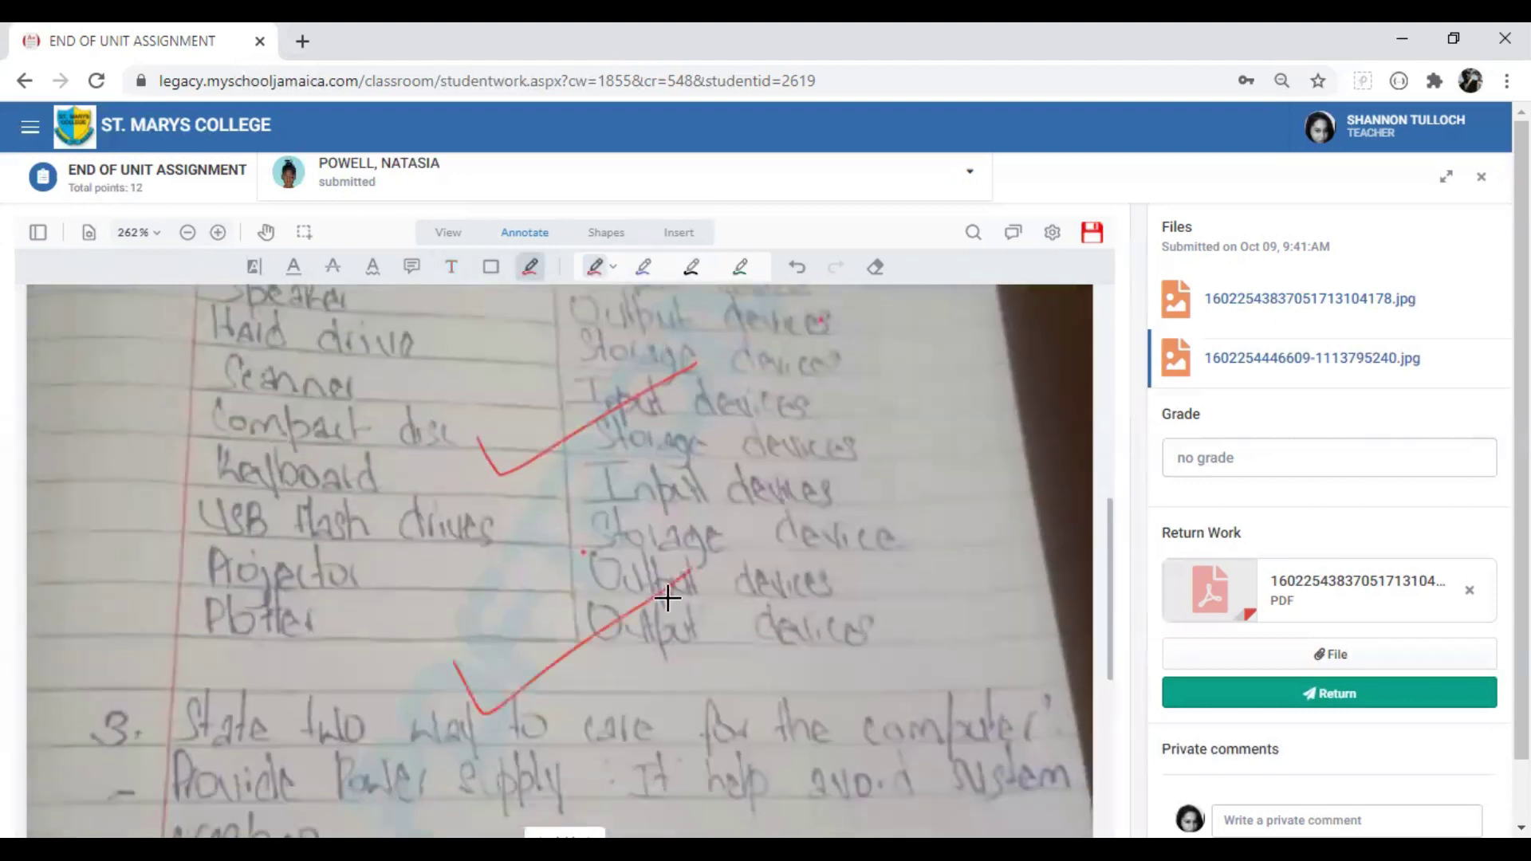
{"action": "scroll", "coordinate": [668, 598], "scroll_direction": "down", "scroll_amount": 5}
{"action": "left_click_drag", "start_coordinate": [502, 672], "coordinate": [693, 590]}
{"action": "scroll", "coordinate": [693, 590], "scroll_direction": "up", "scroll_amount": 8}
{"action": "scroll", "coordinate": [707, 568], "scroll_direction": "up", "scroll_amount": 5}
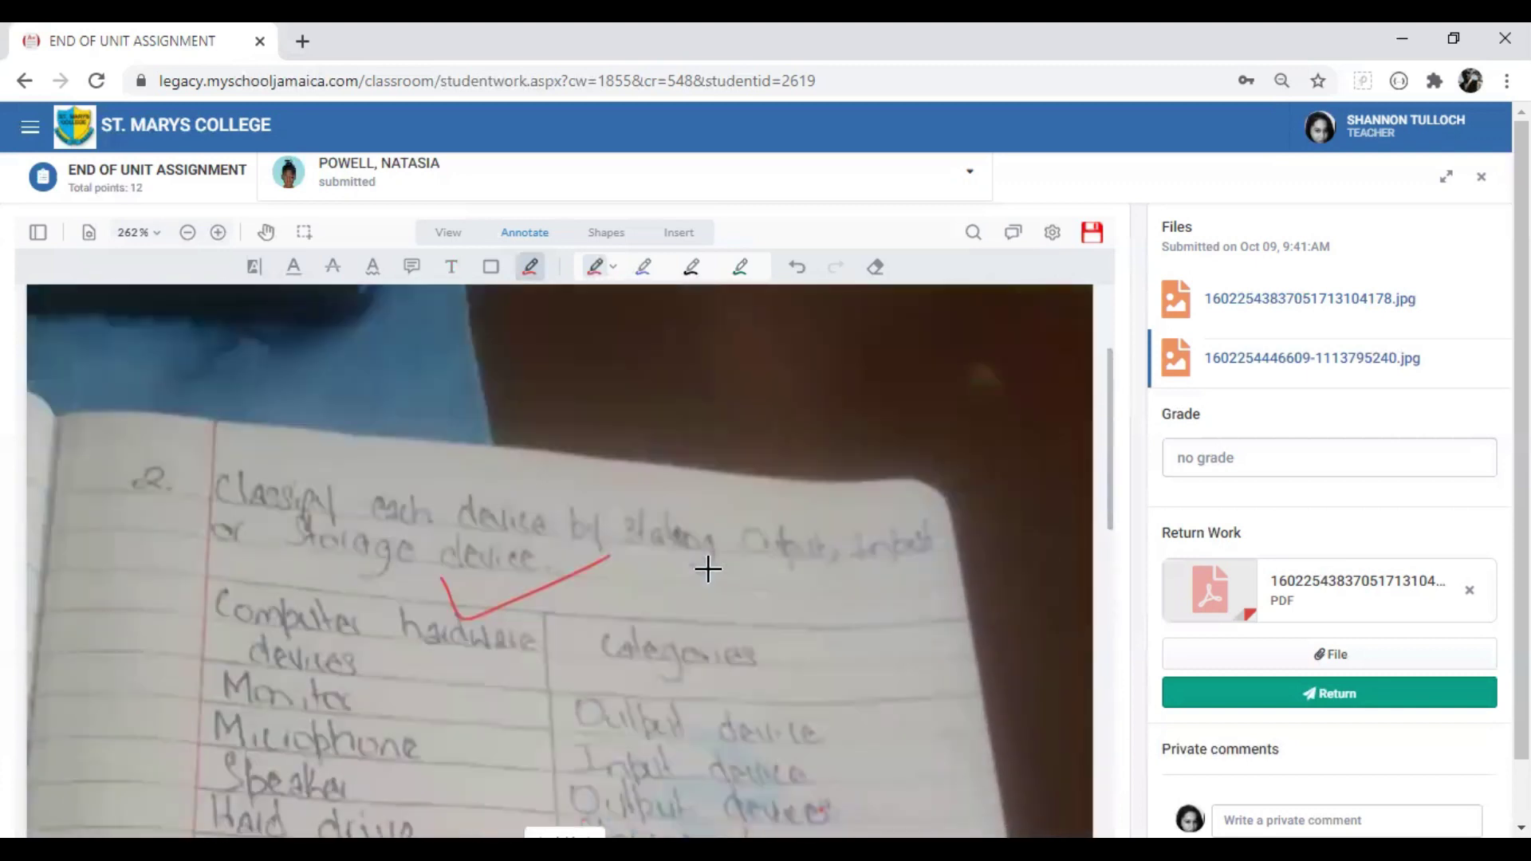
Save the marked second image for returning, confirm the save and look over the marked page
{"action": "left_click", "coordinate": [1091, 234]}
{"action": "left_click", "coordinate": [881, 209]}
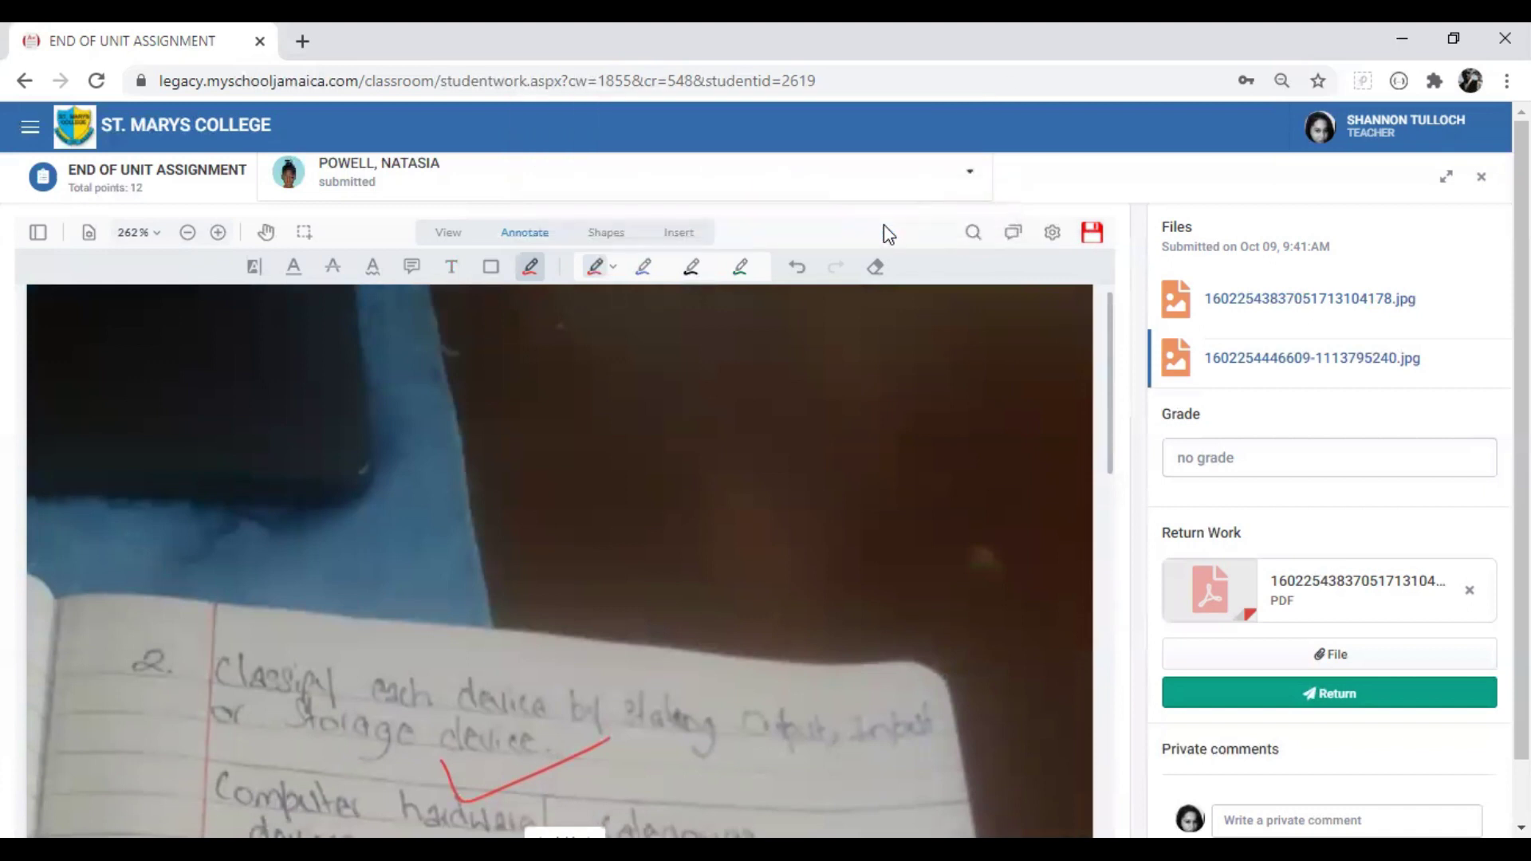
{"action": "scroll", "coordinate": [730, 431], "scroll_direction": "down", "scroll_amount": 4}
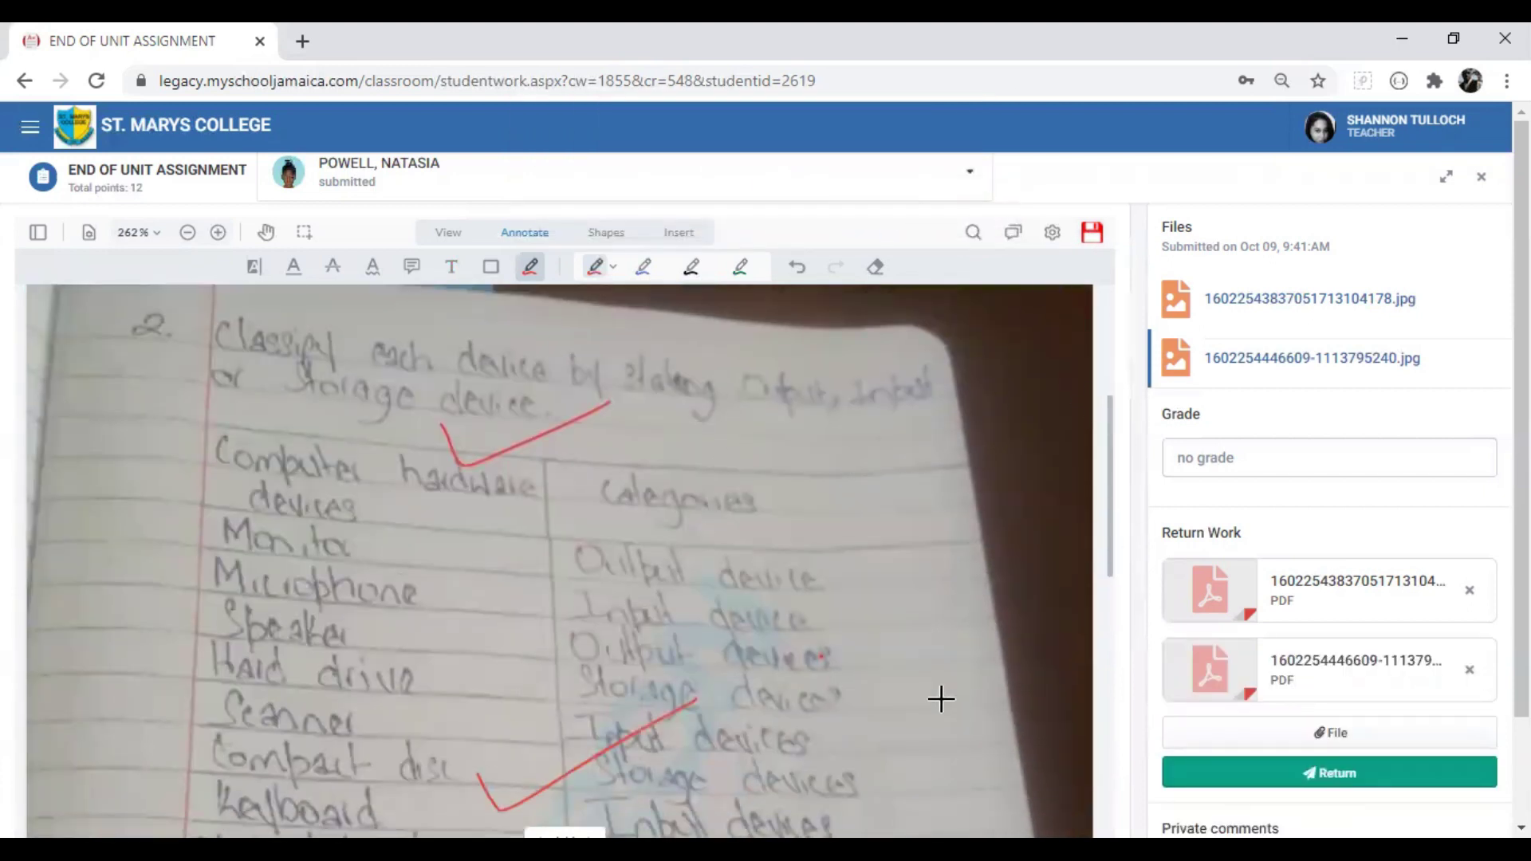
{"action": "scroll", "coordinate": [853, 626], "scroll_direction": "down", "scroll_amount": 4}
{"action": "scroll", "coordinate": [831, 636], "scroll_direction": "up", "scroll_amount": 6}
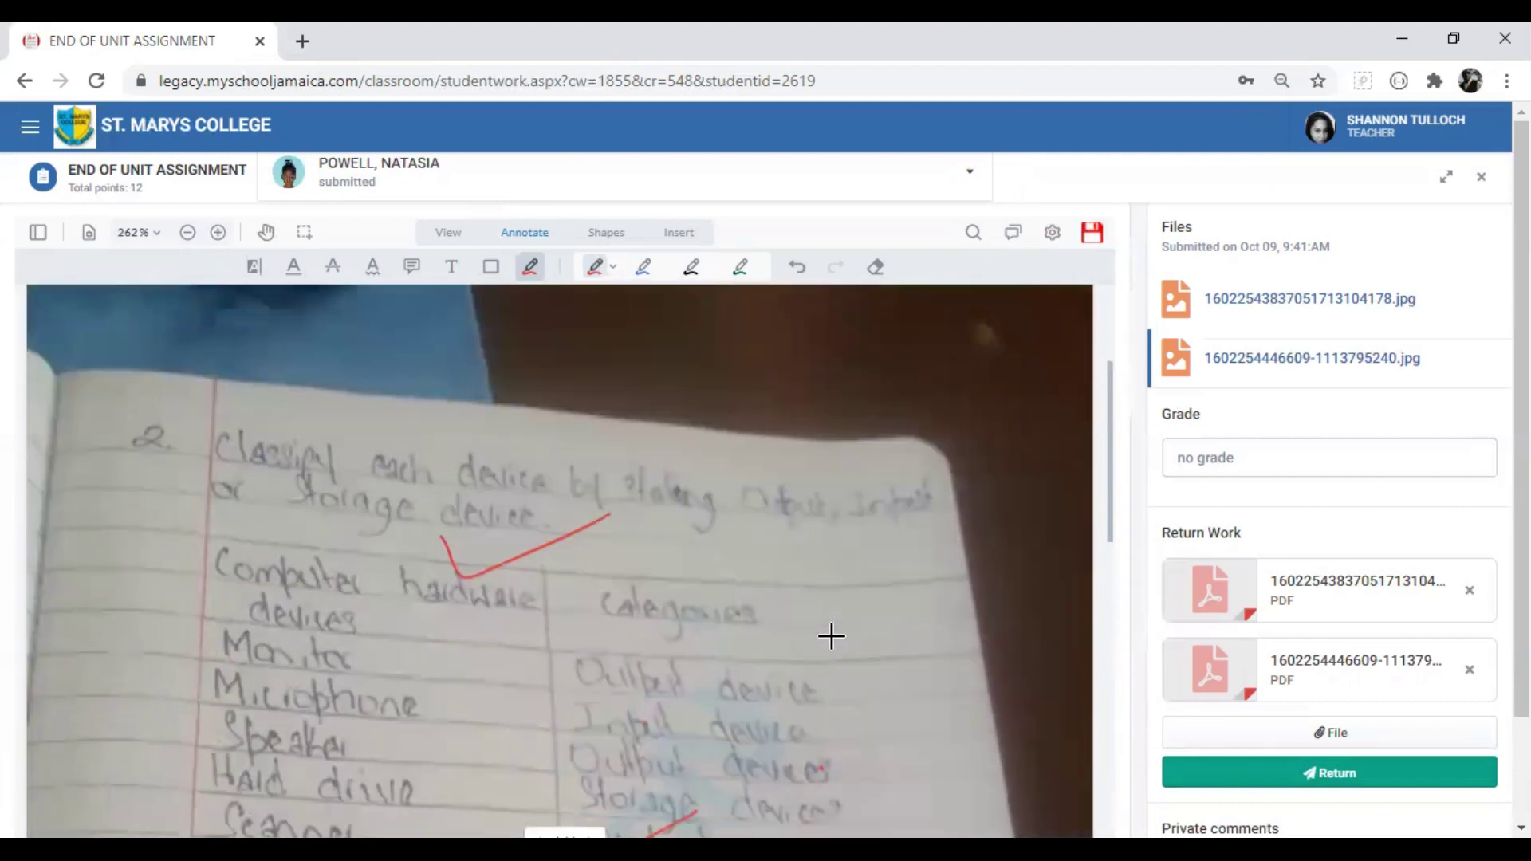
{"action": "scroll", "coordinate": [801, 645], "scroll_direction": "up", "scroll_amount": 2}
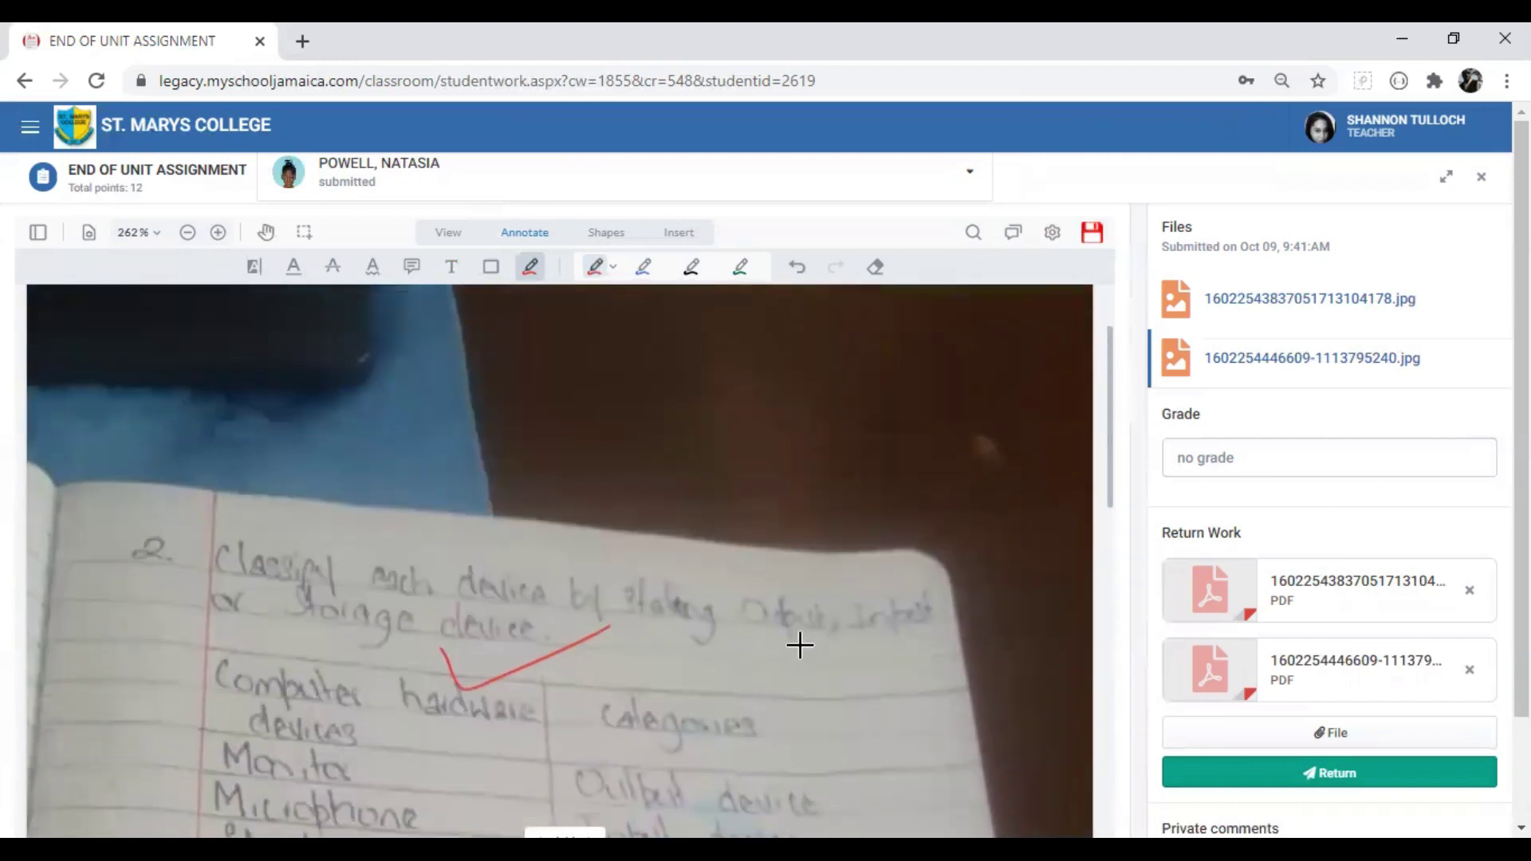
Add red check marks over the monitor and keyboard categories, and save the second image for returning again
{"action": "scroll", "coordinate": [732, 633], "scroll_direction": "down", "scroll_amount": 4}
{"action": "left_click_drag", "start_coordinate": [540, 567], "coordinate": [769, 554]}
{"action": "scroll", "coordinate": [769, 614], "scroll_direction": "down", "scroll_amount": 4}
{"action": "mouse_move", "coordinate": [674, 618]}
{"action": "left_mouse_down"}
{"action": "mouse_move", "coordinate": [683, 636]}
{"action": "mouse_move", "coordinate": [890, 598]}
{"action": "left_mouse_up"}
{"action": "left_click", "coordinate": [1091, 232]}
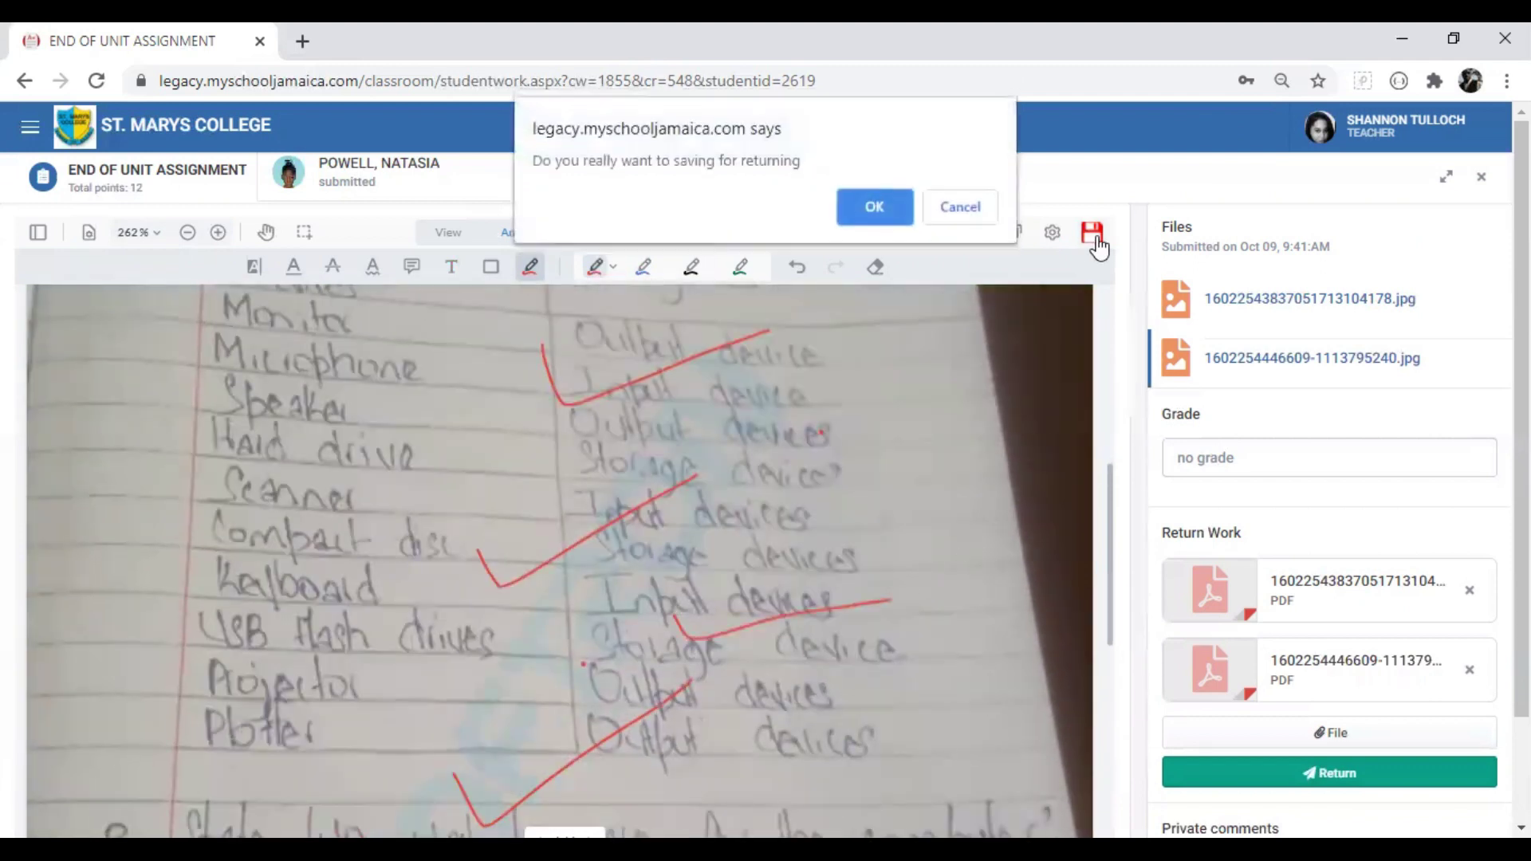
{"action": "left_click", "coordinate": [881, 205]}
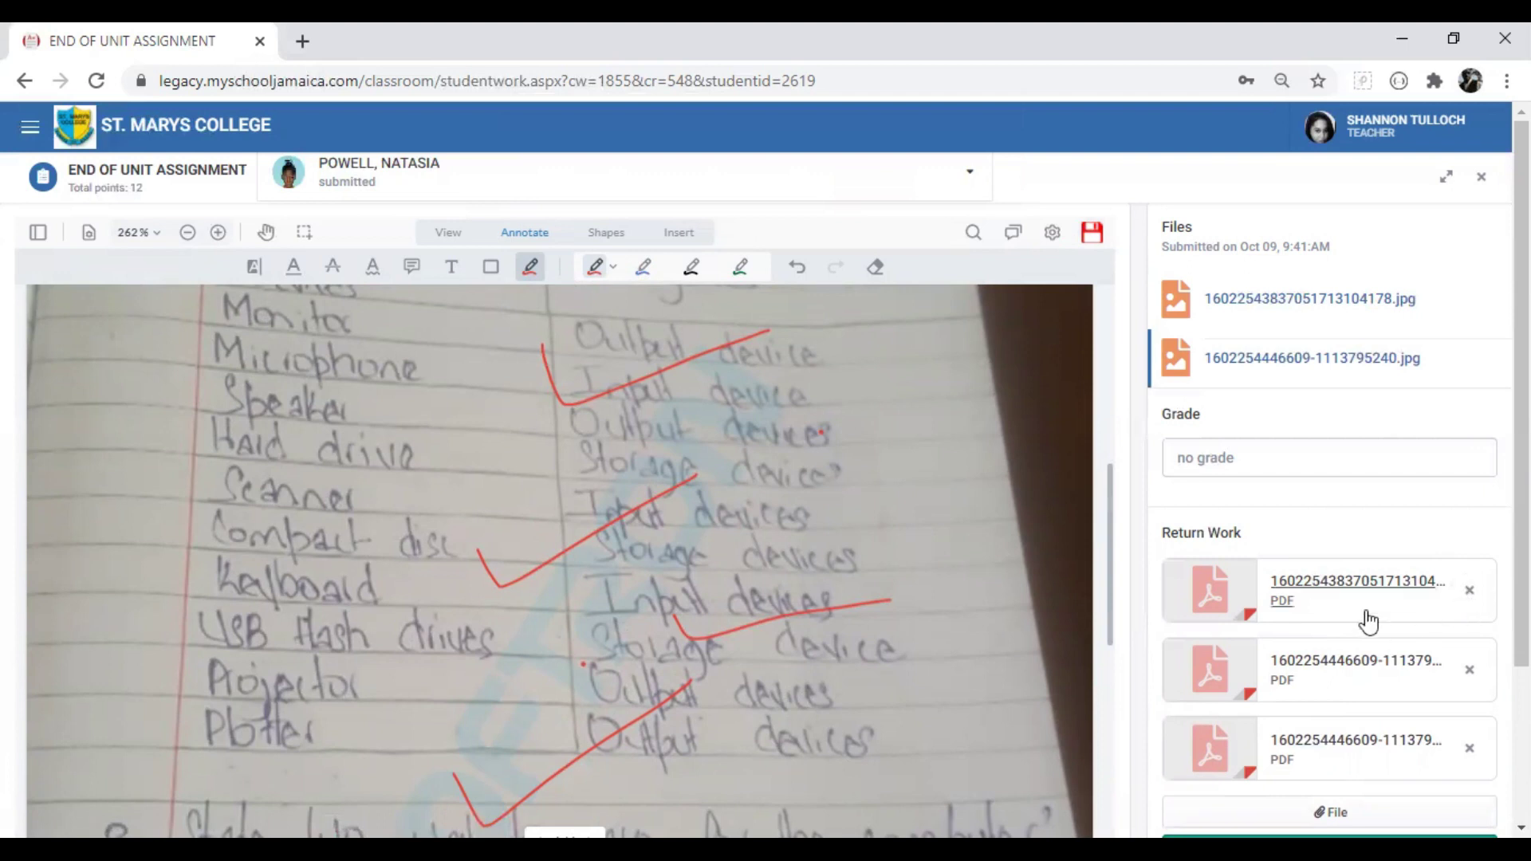
Delete the first image's PDF from the return work attachments and confirm the deletion
{"action": "left_click", "coordinate": [1470, 591]}
{"action": "left_click", "coordinate": [877, 208]}
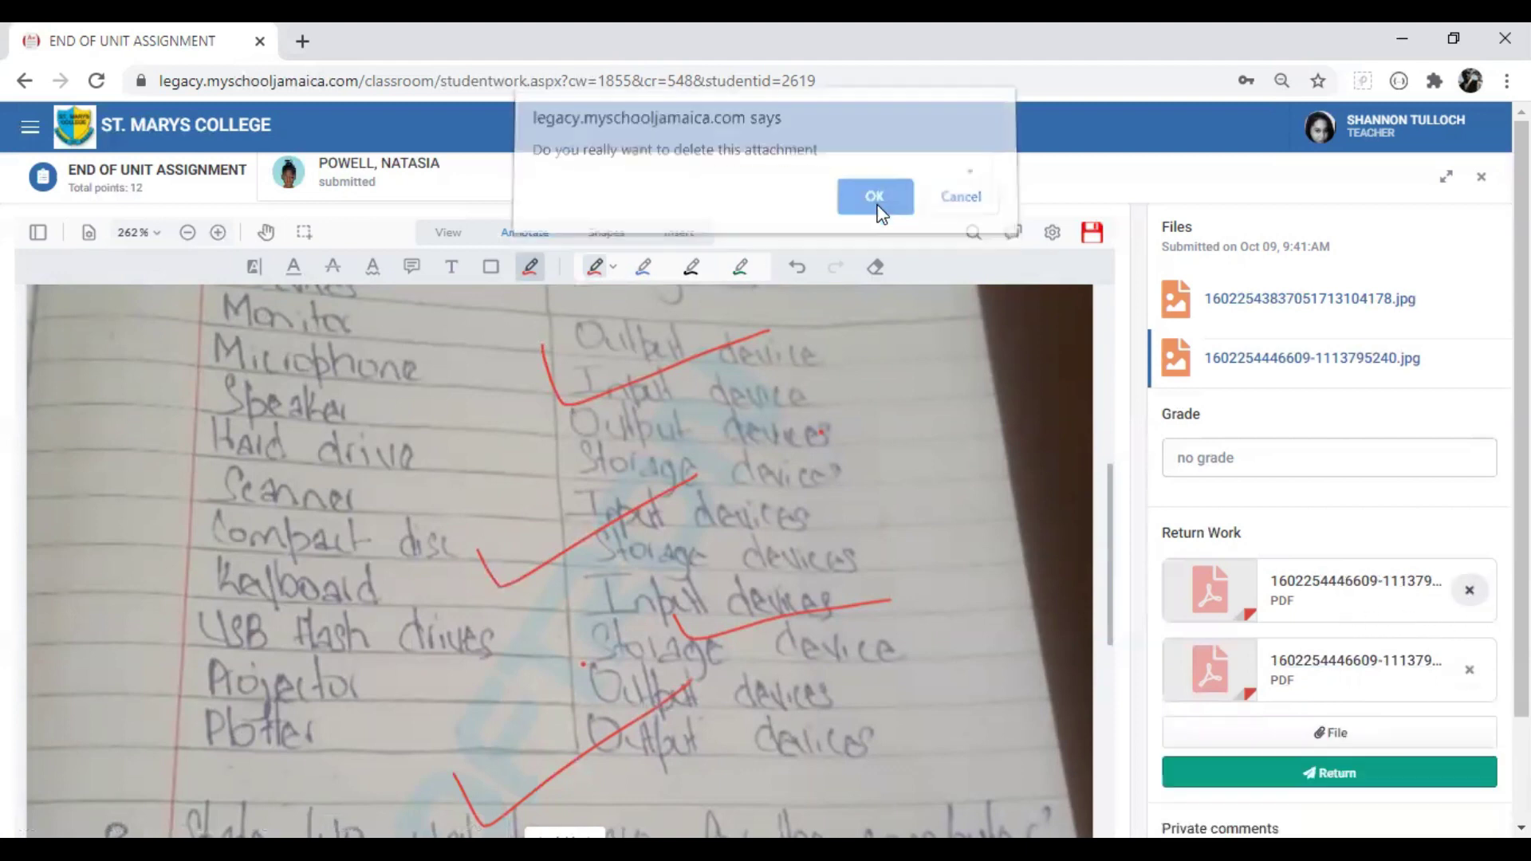
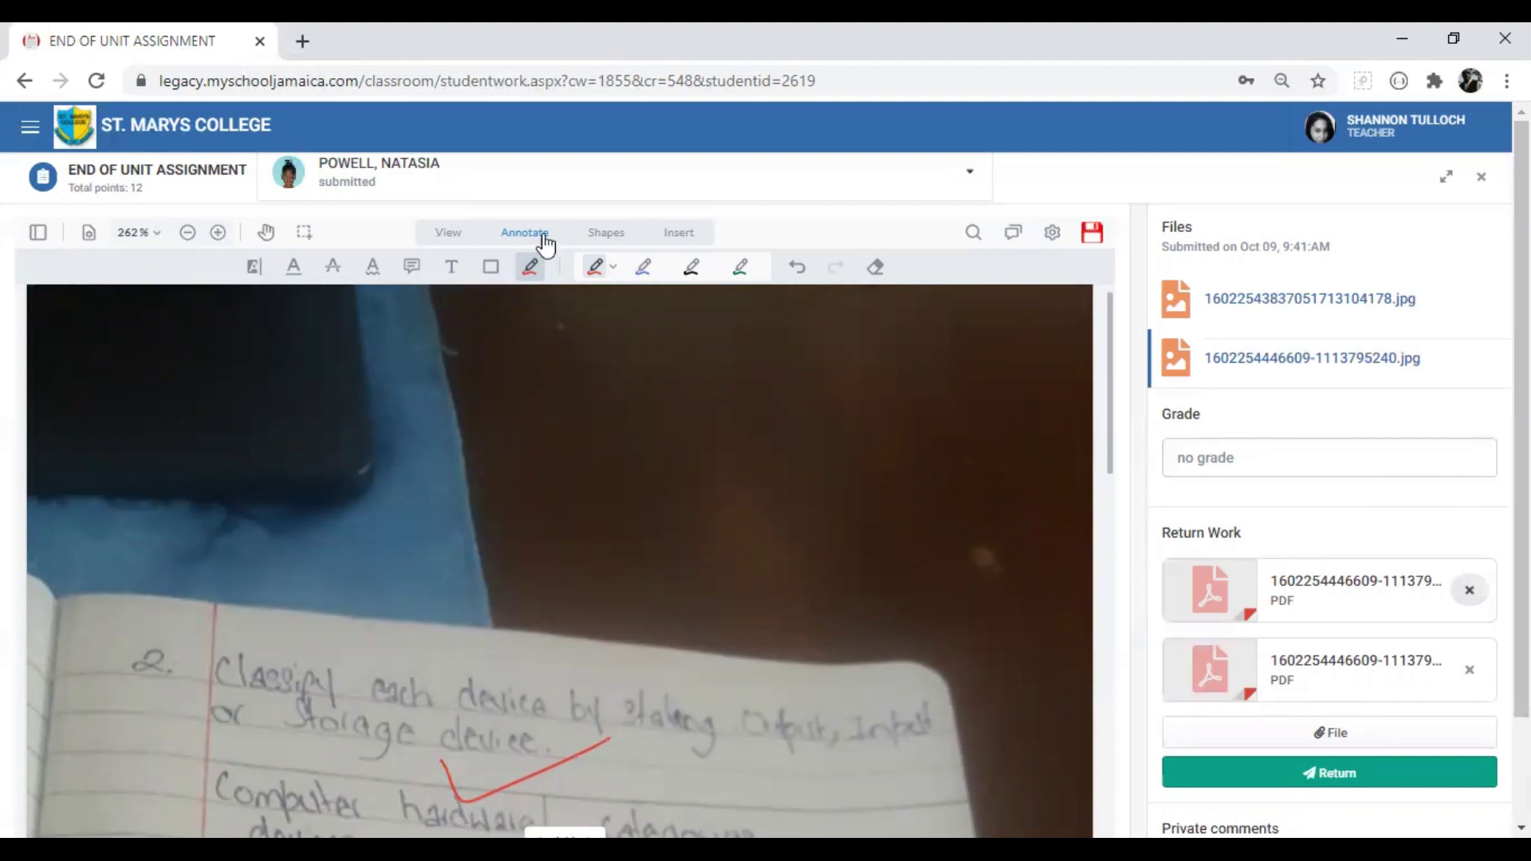
Draw a red ellipse around the word "Storage" in the question 2 heading
{"action": "left_click", "coordinate": [615, 237]}
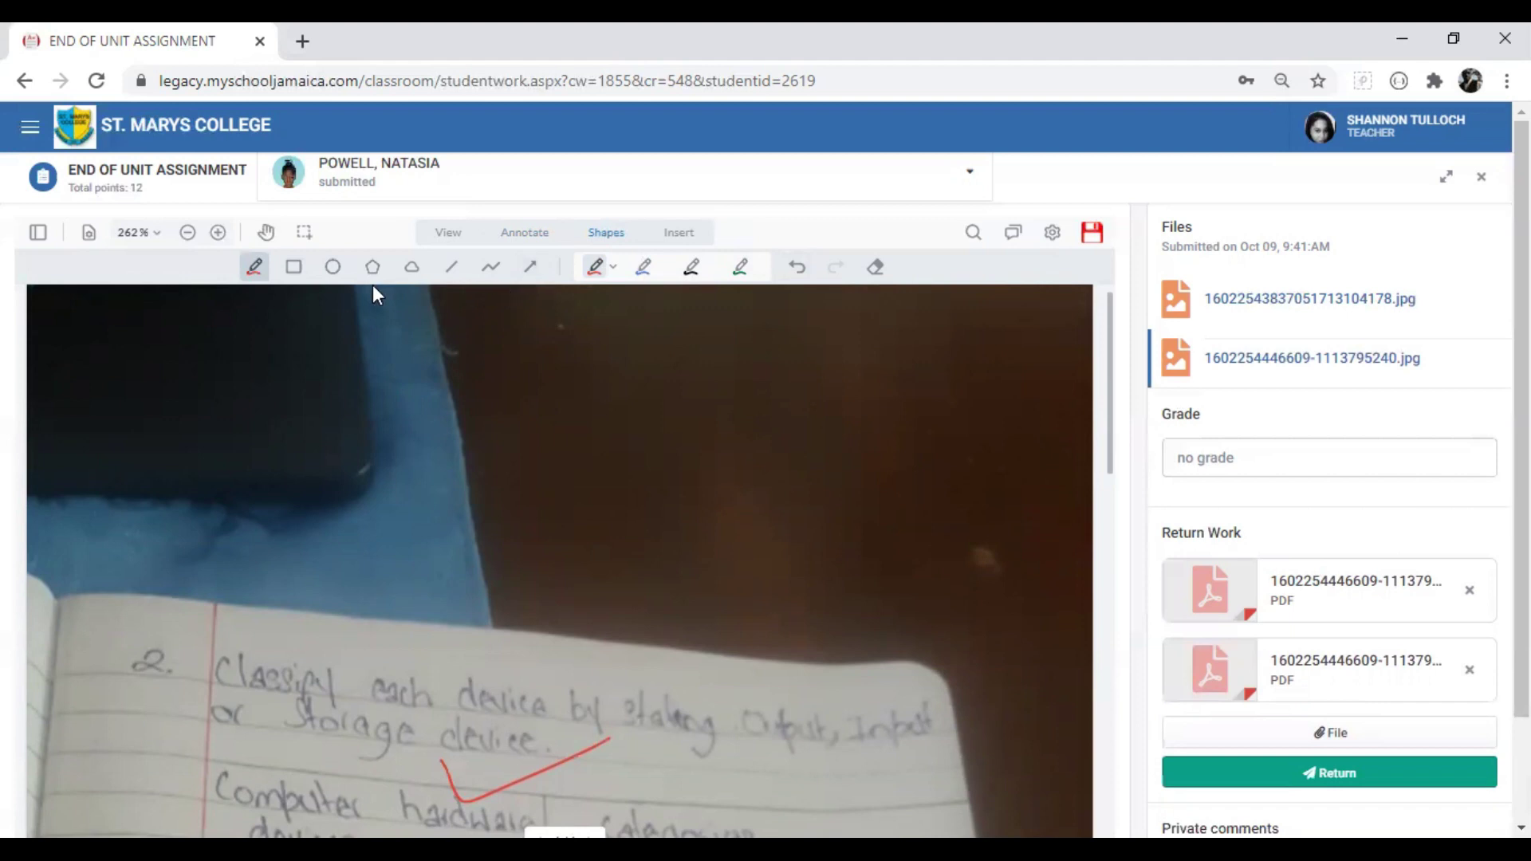
{"action": "left_click", "coordinate": [333, 270]}
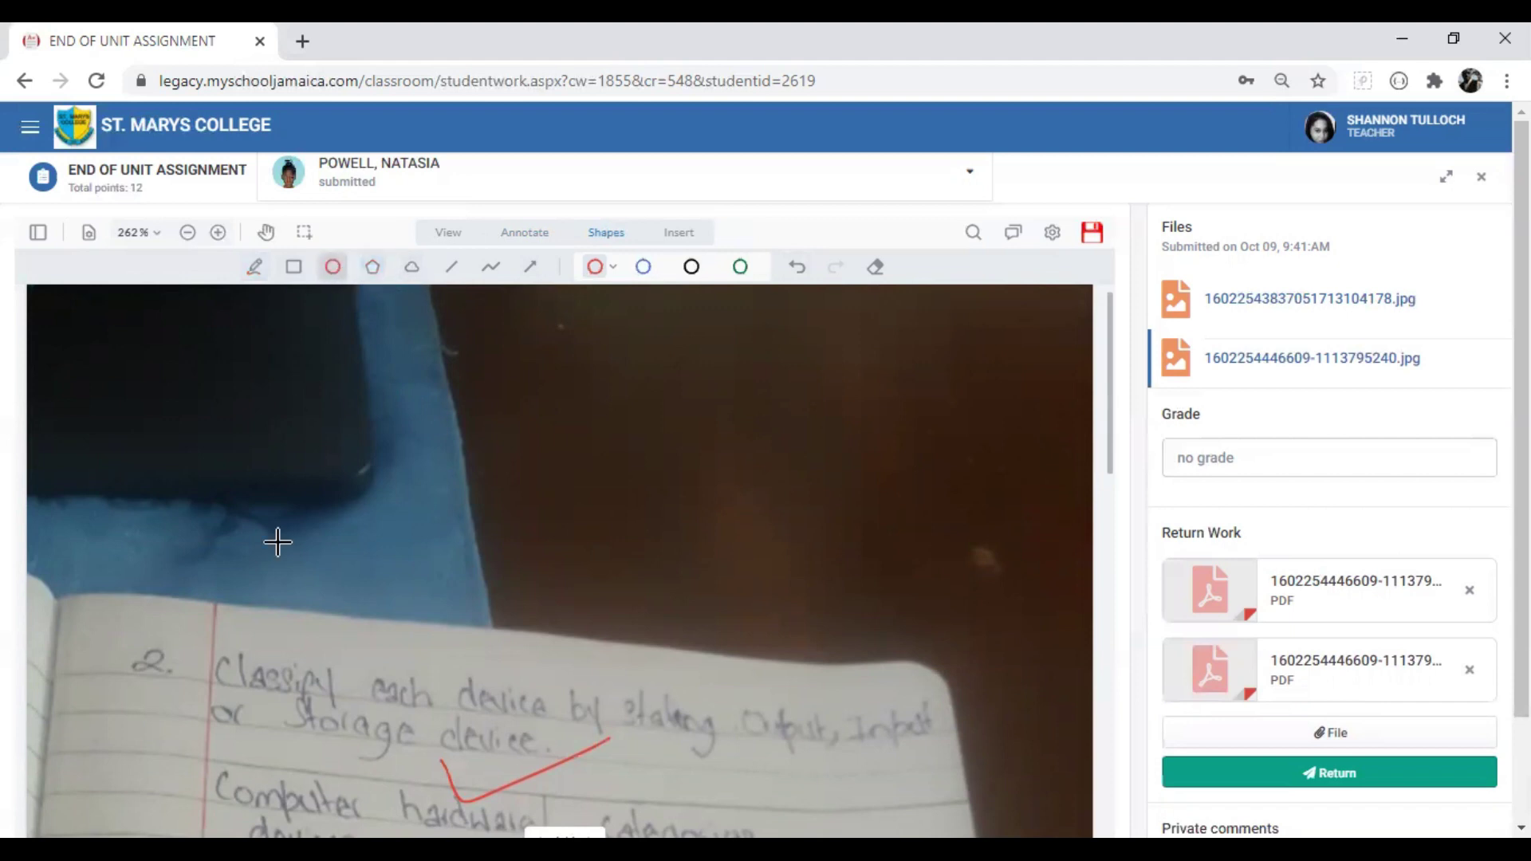
{"action": "left_click_drag", "start_coordinate": [233, 676], "coordinate": [405, 792]}
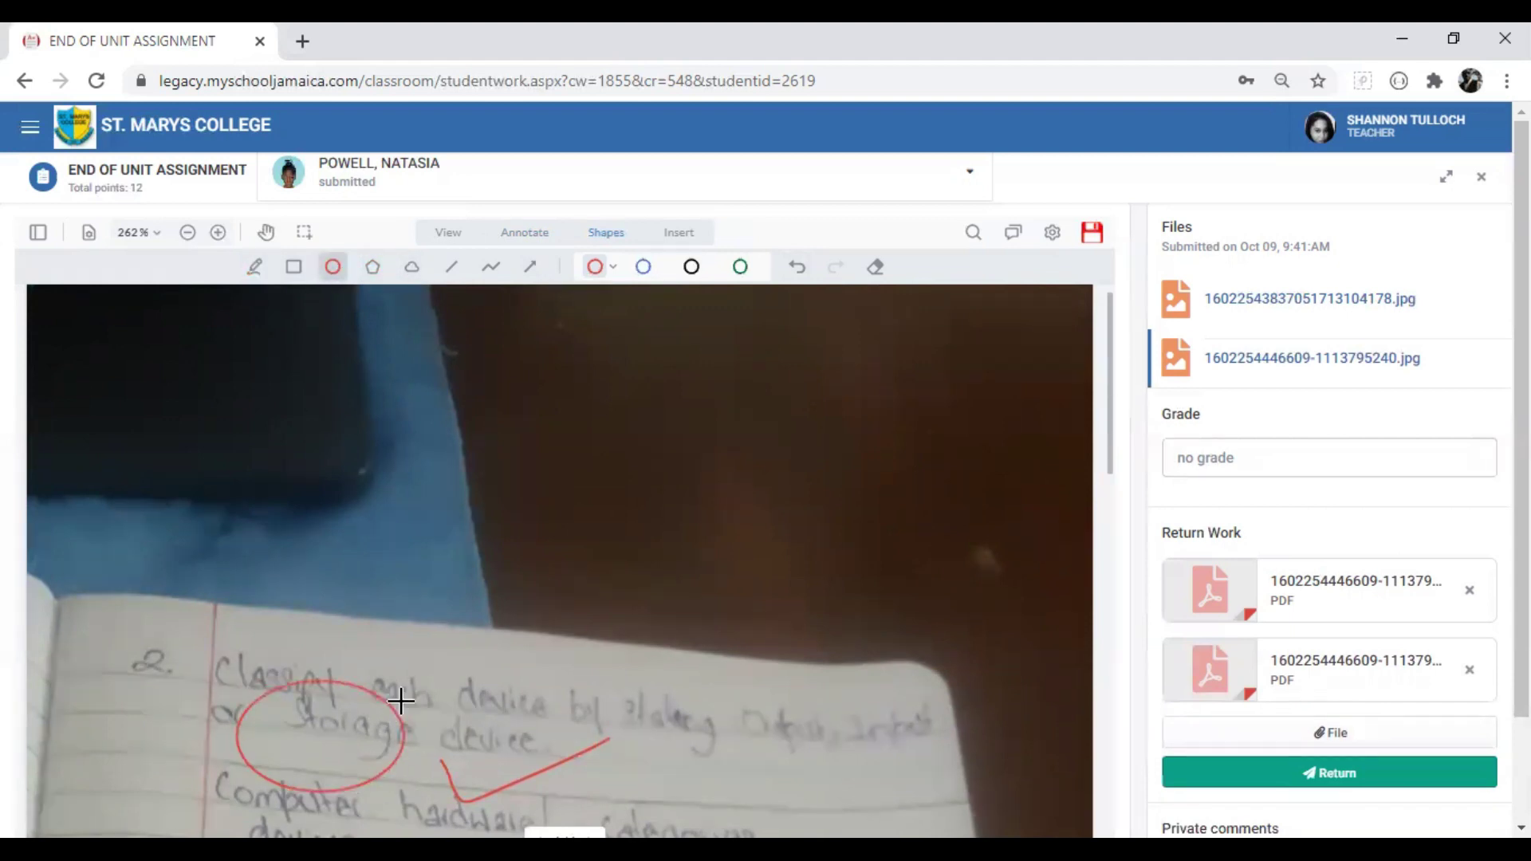
{"action": "left_click", "coordinate": [688, 239]}
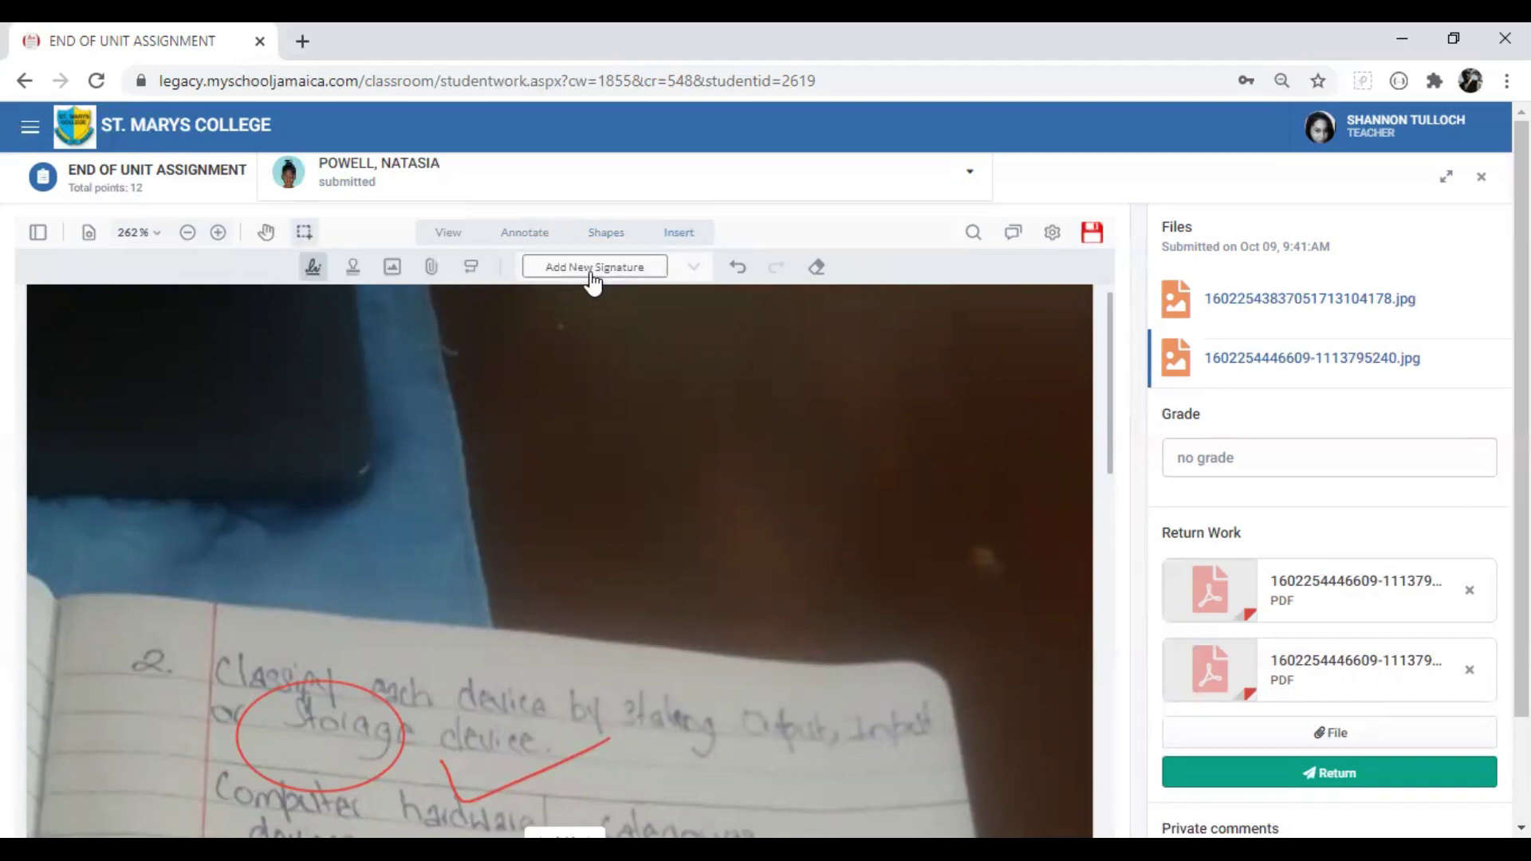
{"action": "left_click", "coordinate": [392, 277]}
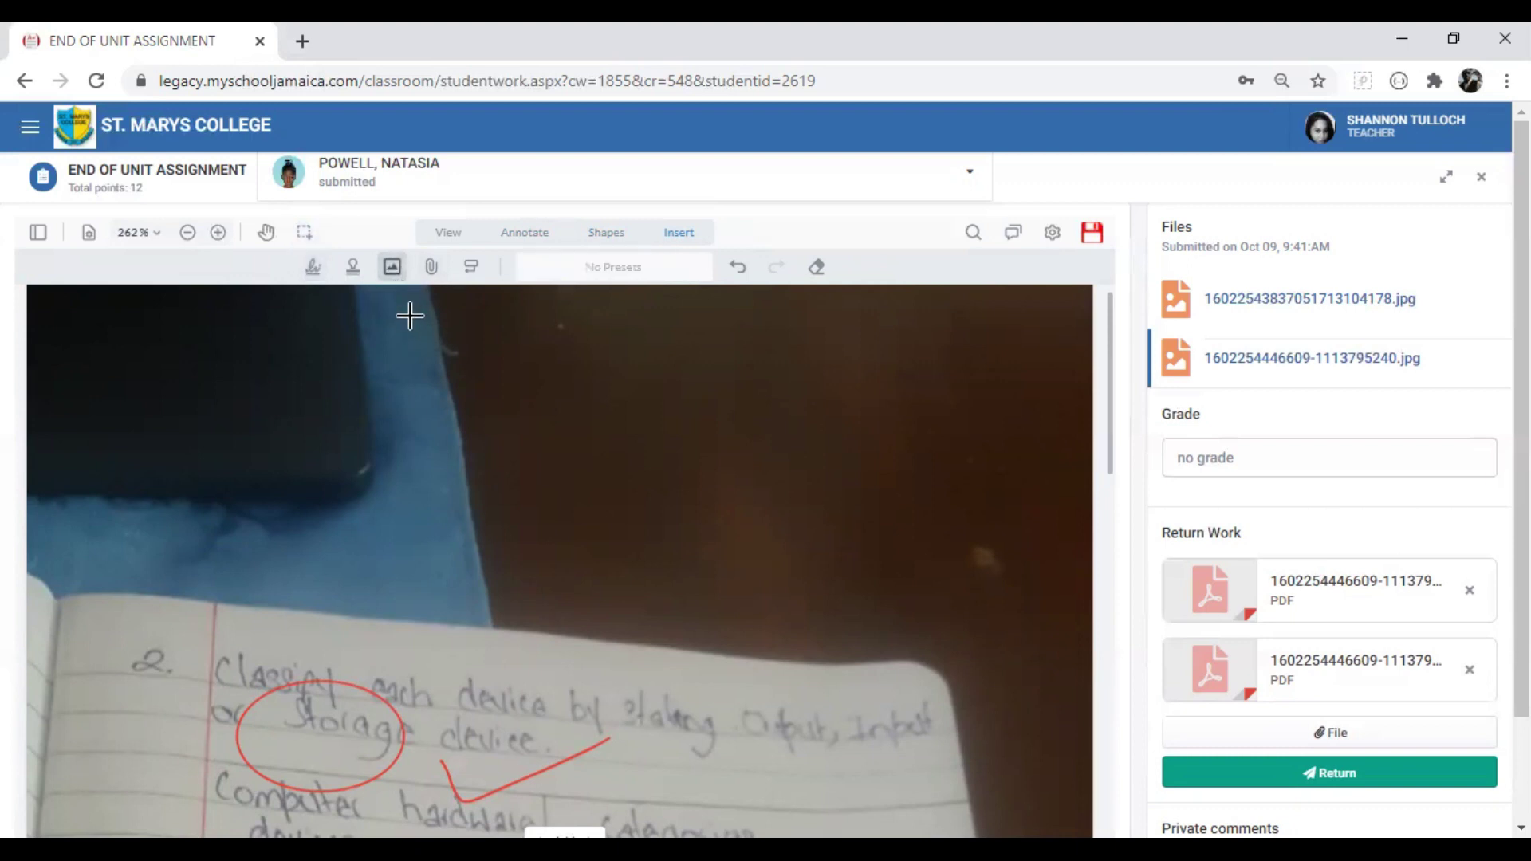
{"action": "left_click", "coordinate": [471, 433]}
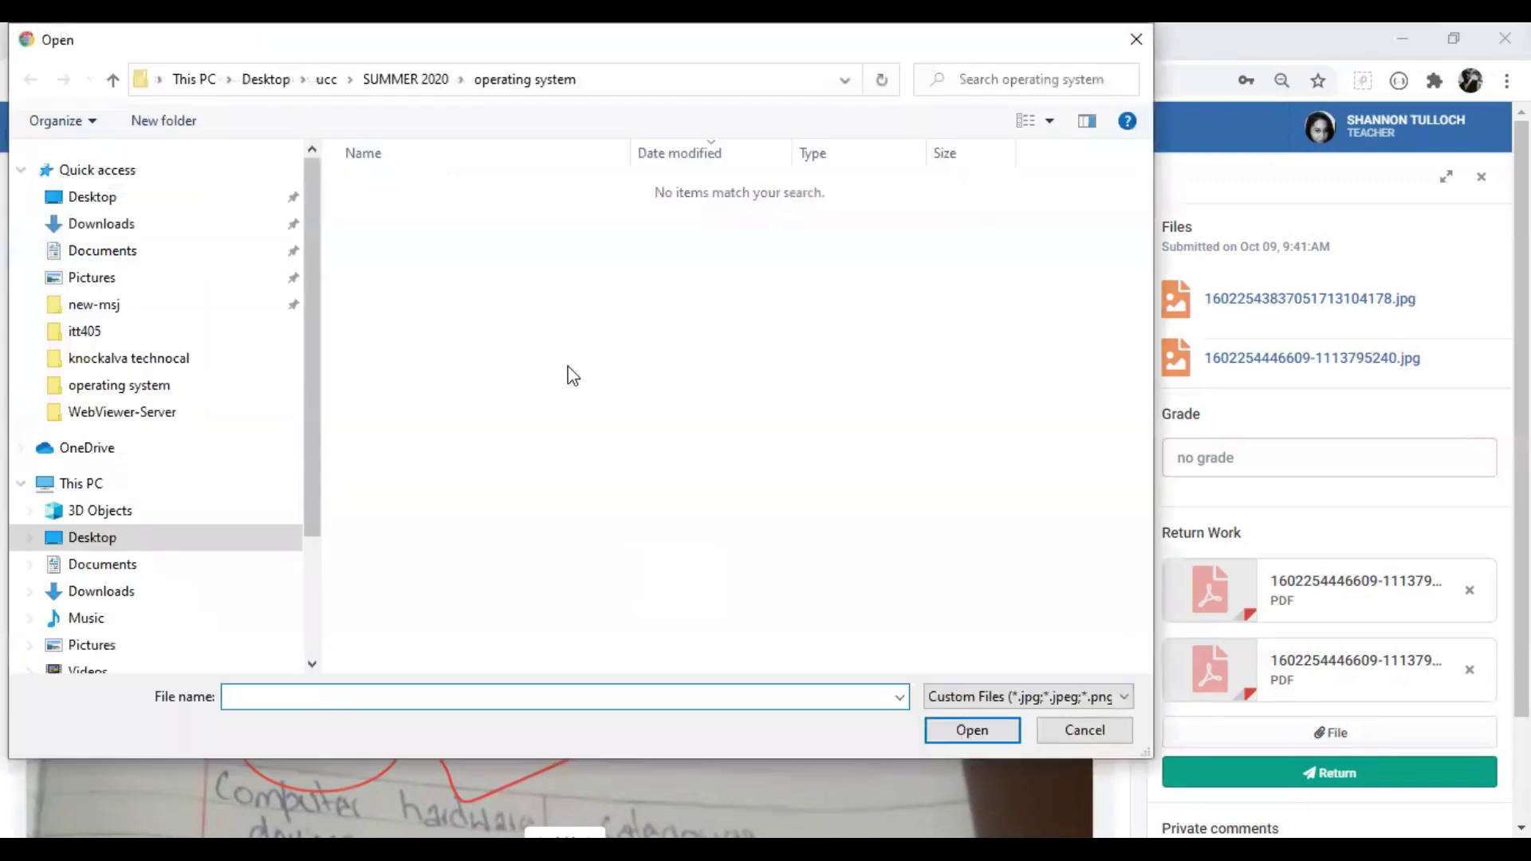
{"action": "left_click", "coordinate": [1085, 730]}
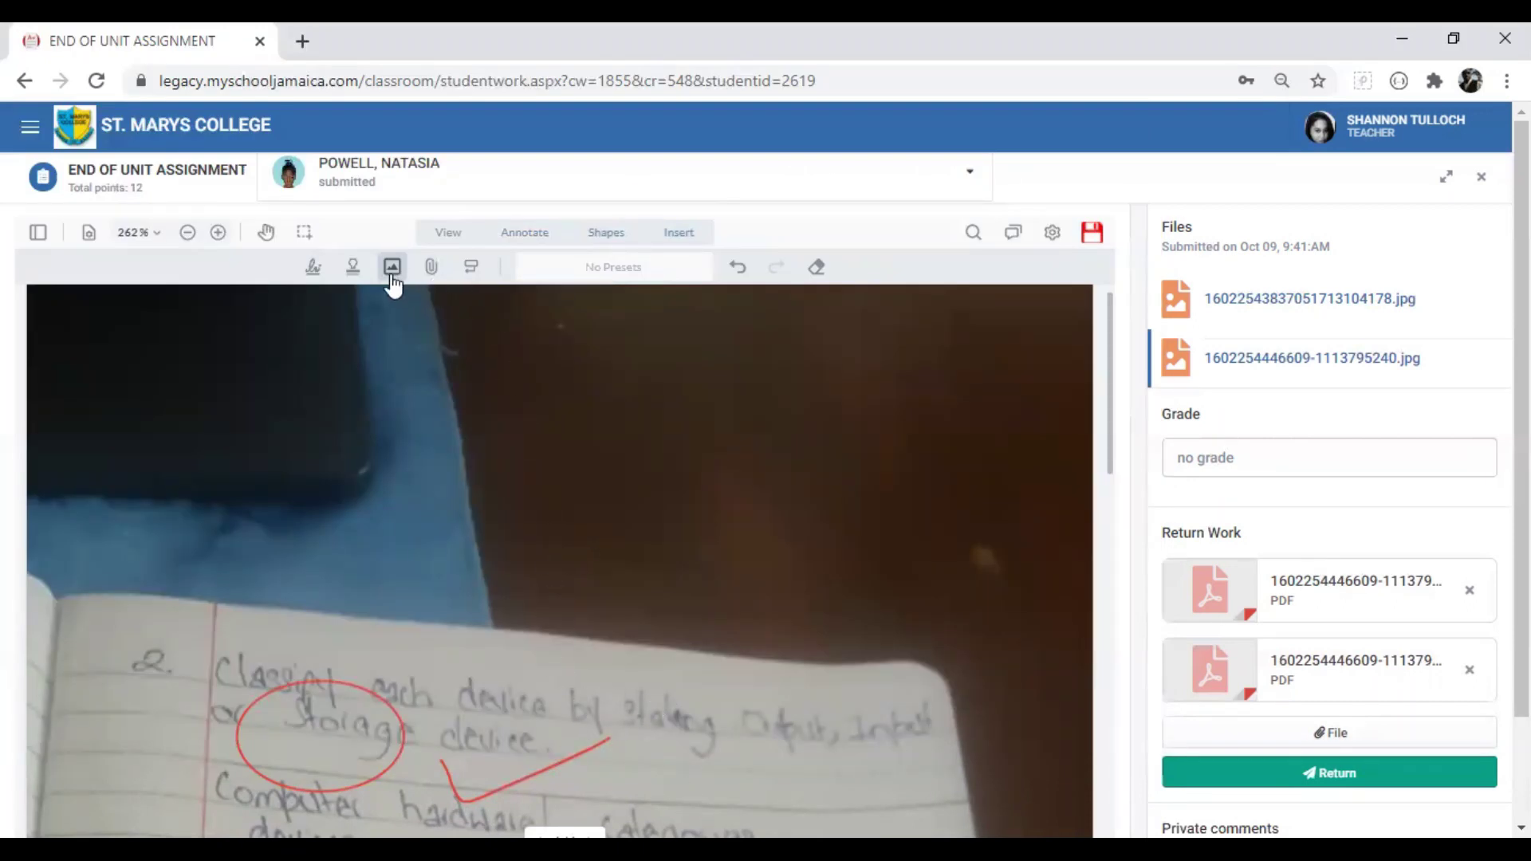
{"action": "left_click", "coordinate": [630, 729]}
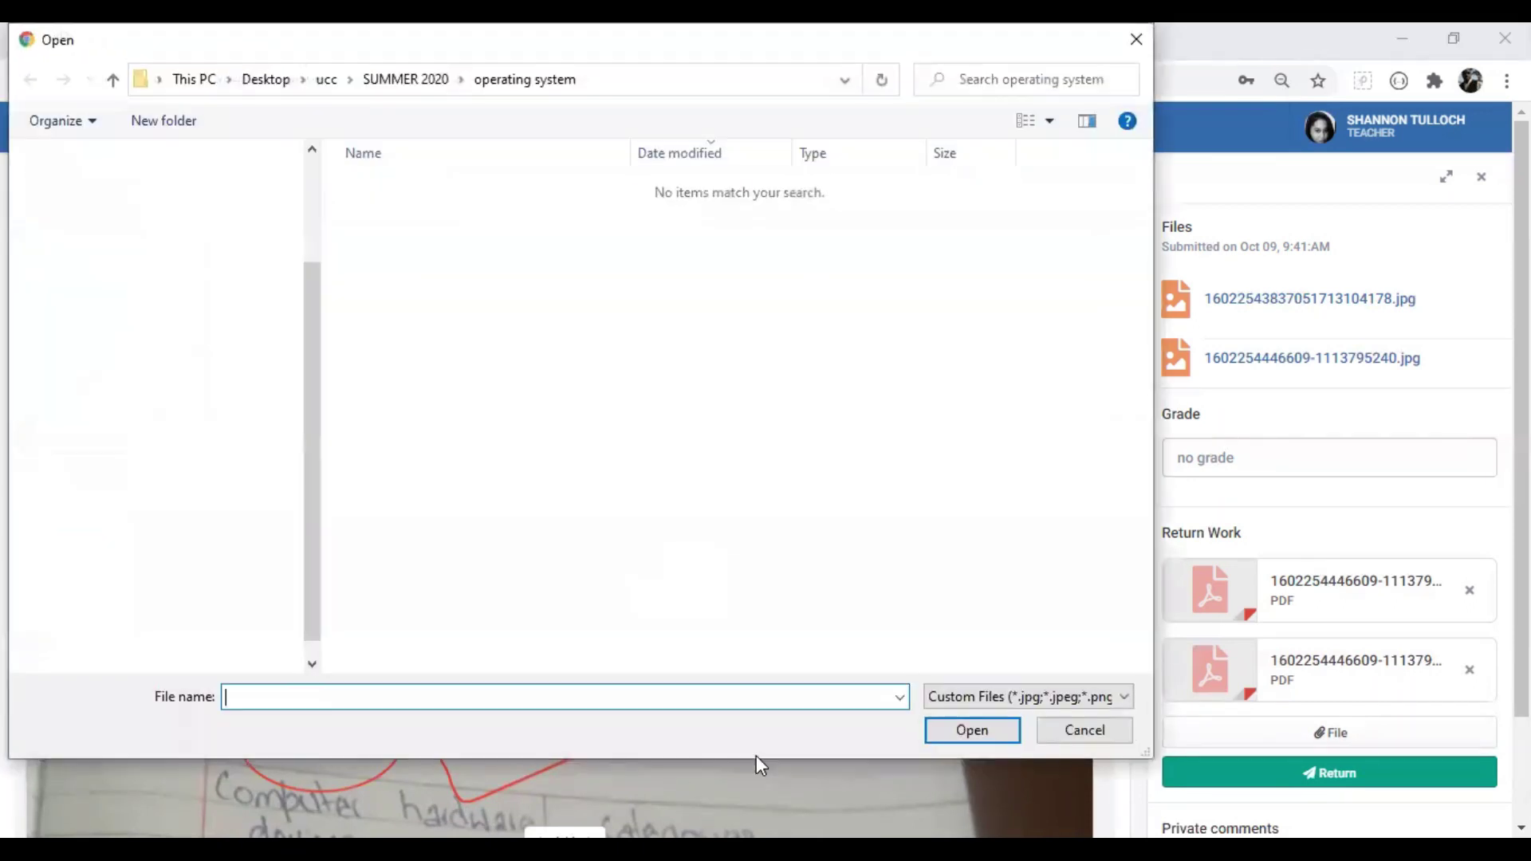
{"action": "left_click", "coordinate": [1096, 731]}
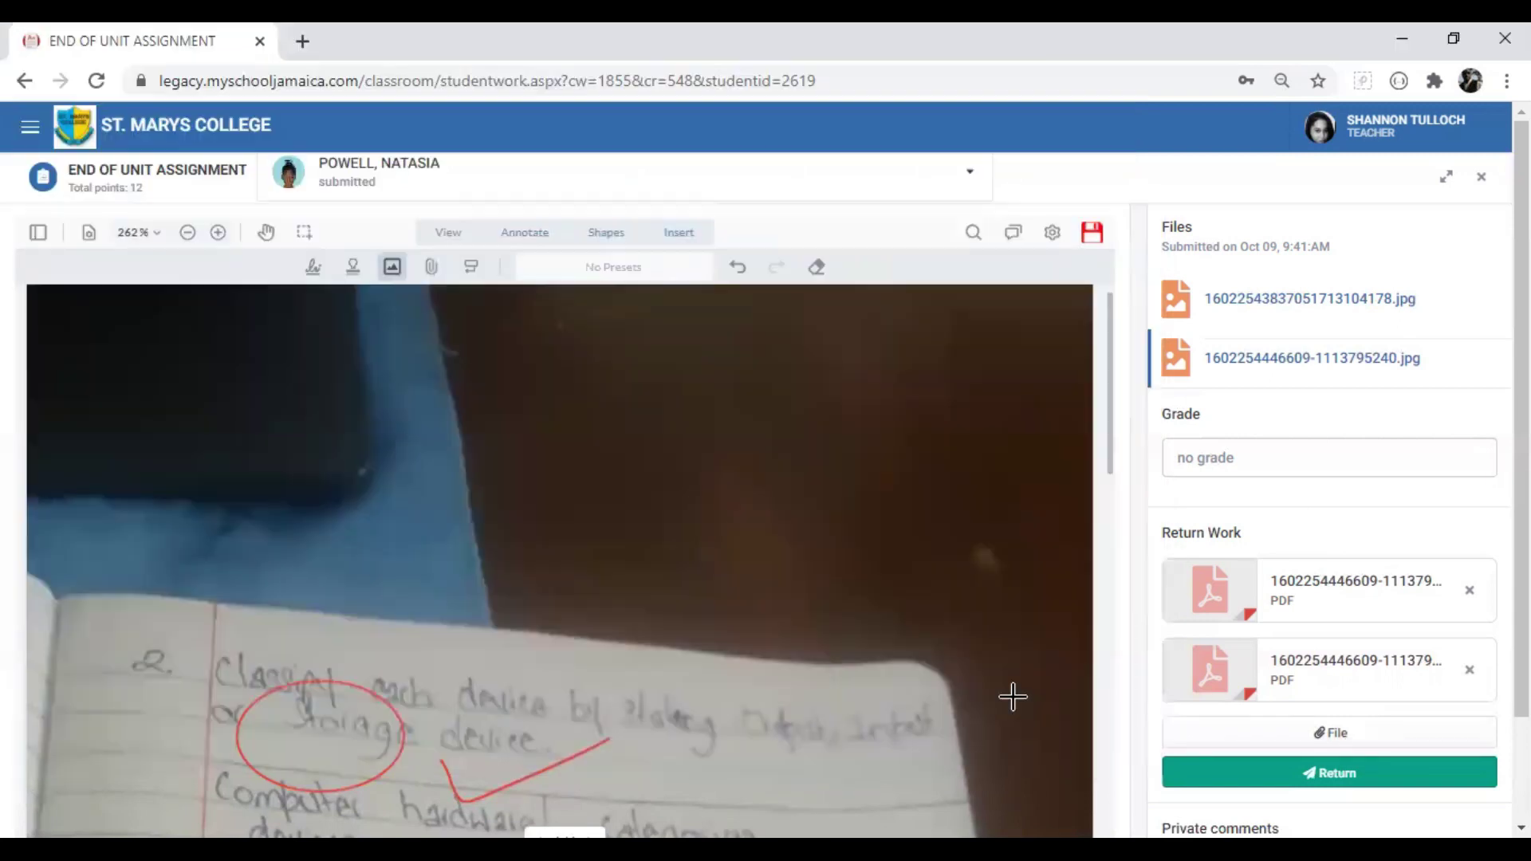
Place a standard COMPLETED stamp over the question 2 heading, beside the red ellipse
{"action": "left_click", "coordinate": [356, 272]}
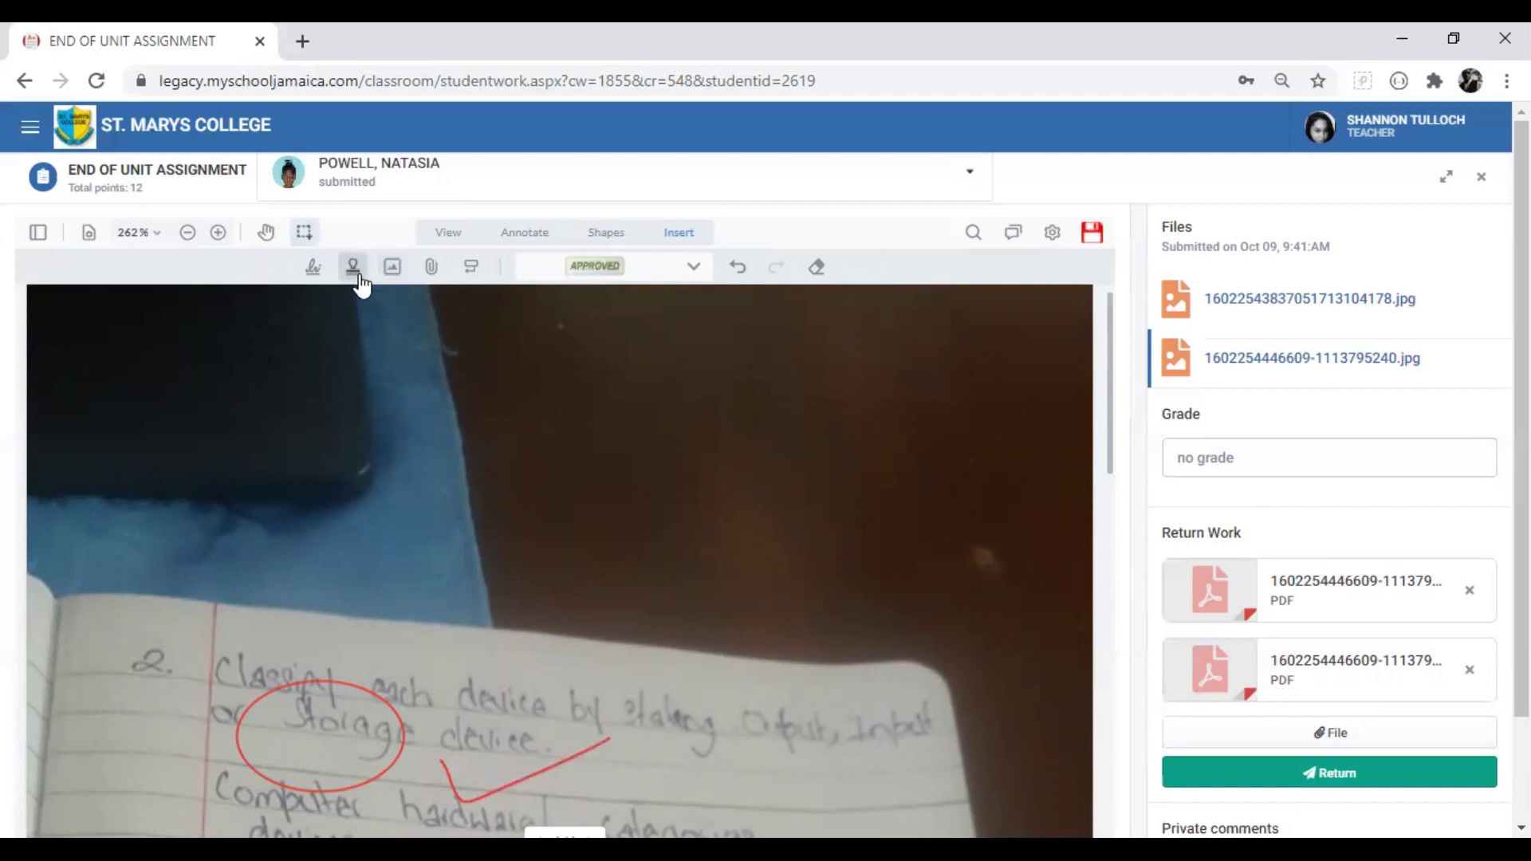
{"action": "left_click", "coordinate": [694, 269]}
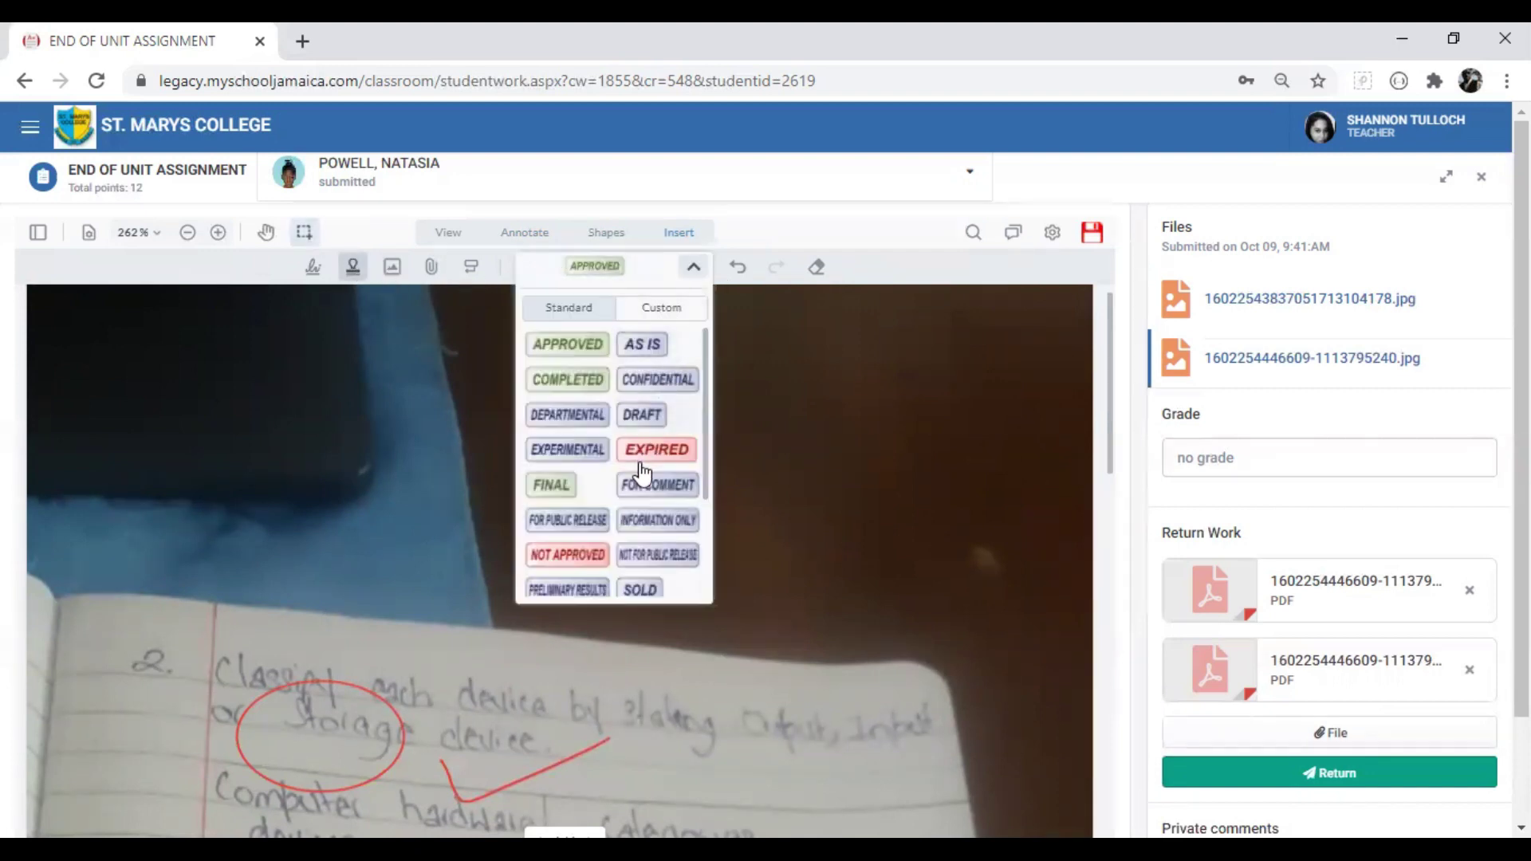
{"action": "left_click", "coordinate": [578, 383]}
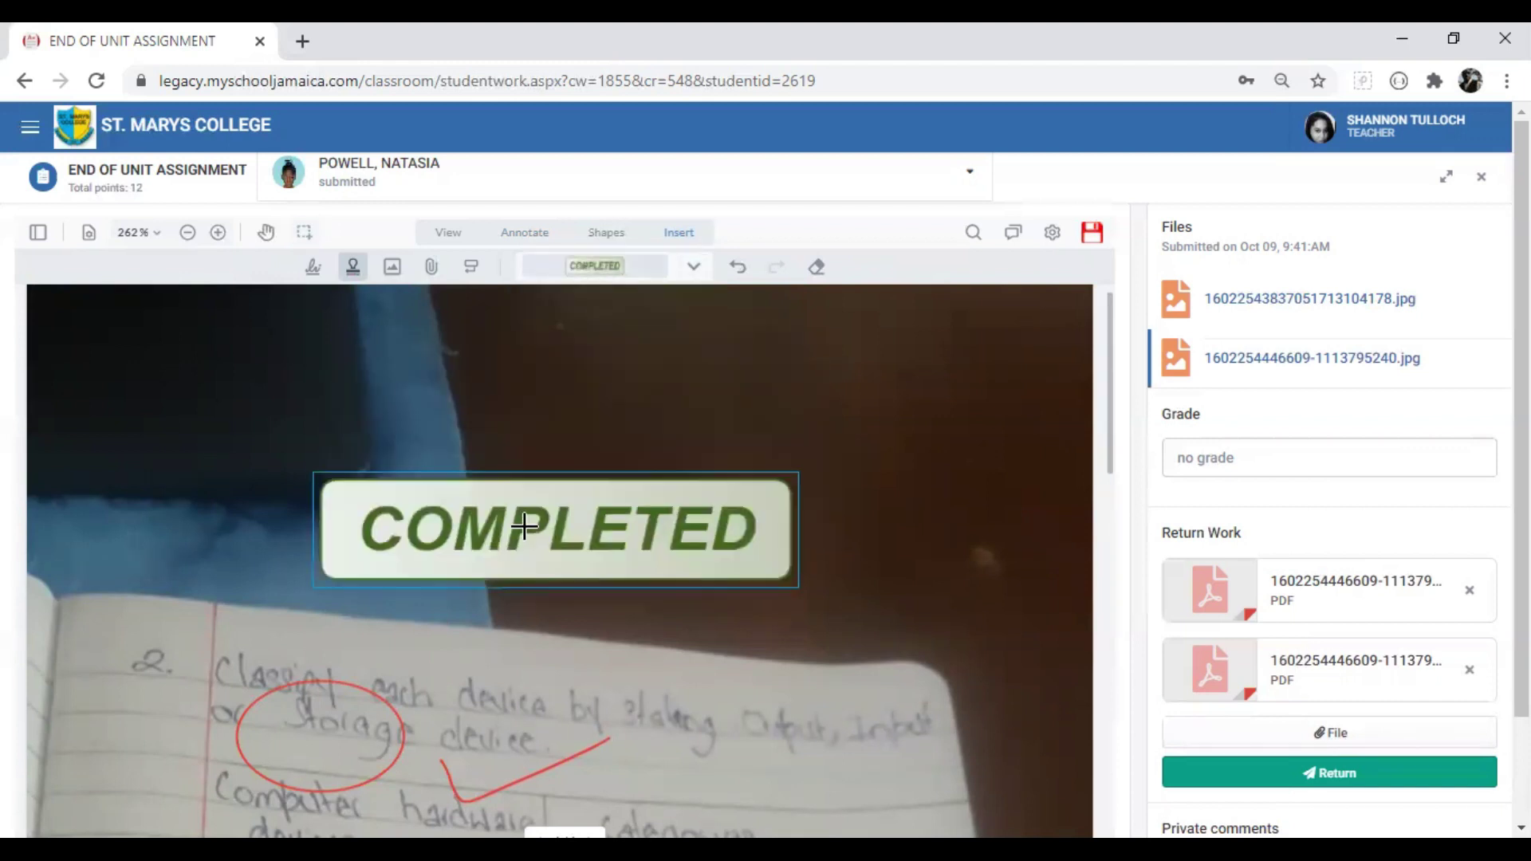
{"action": "left_click", "coordinate": [653, 730]}
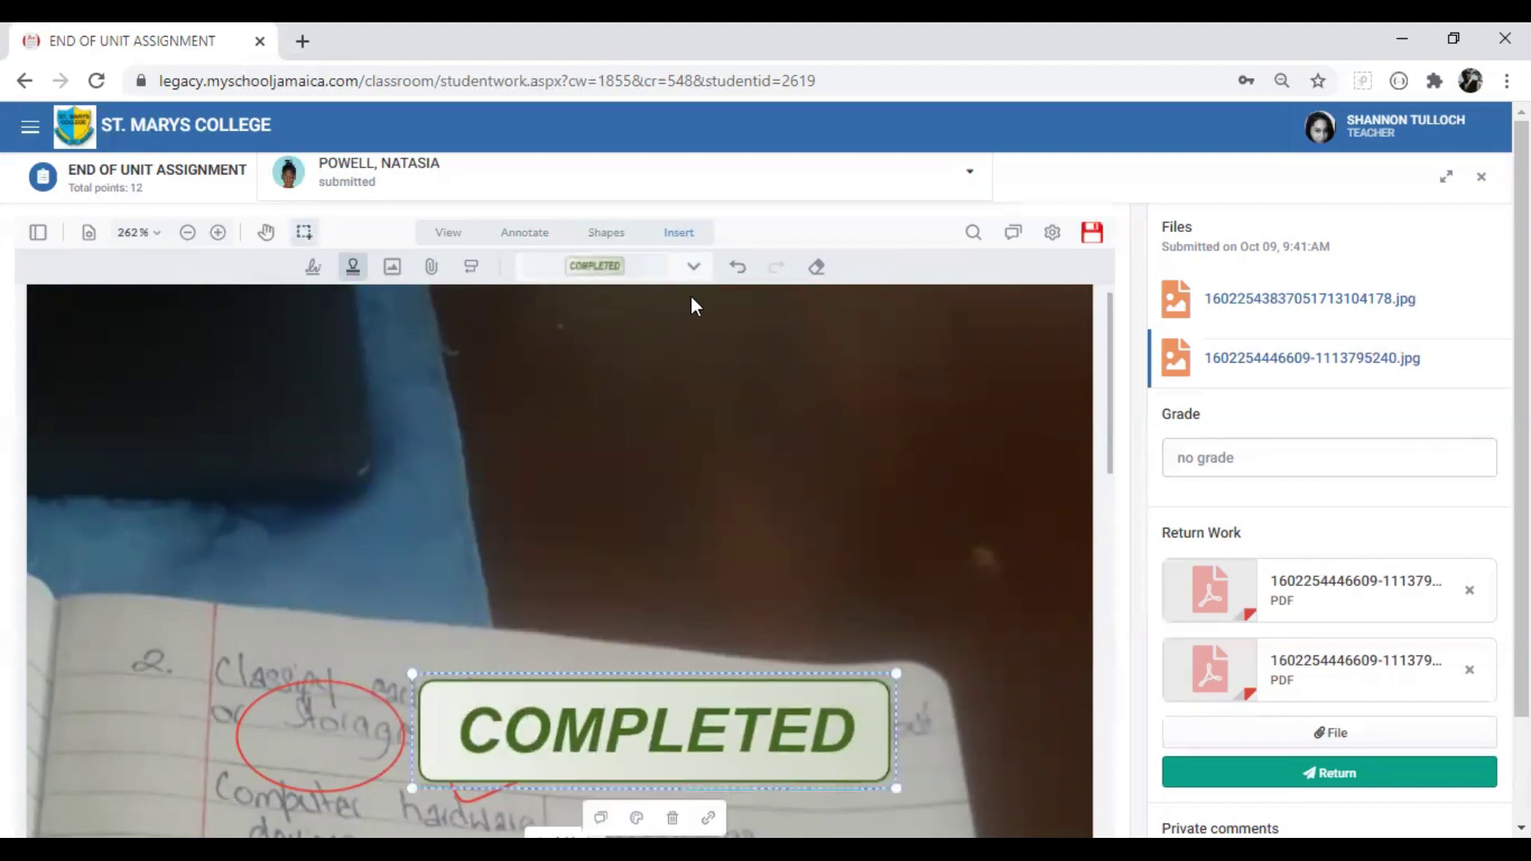
{"action": "left_click", "coordinate": [694, 267]}
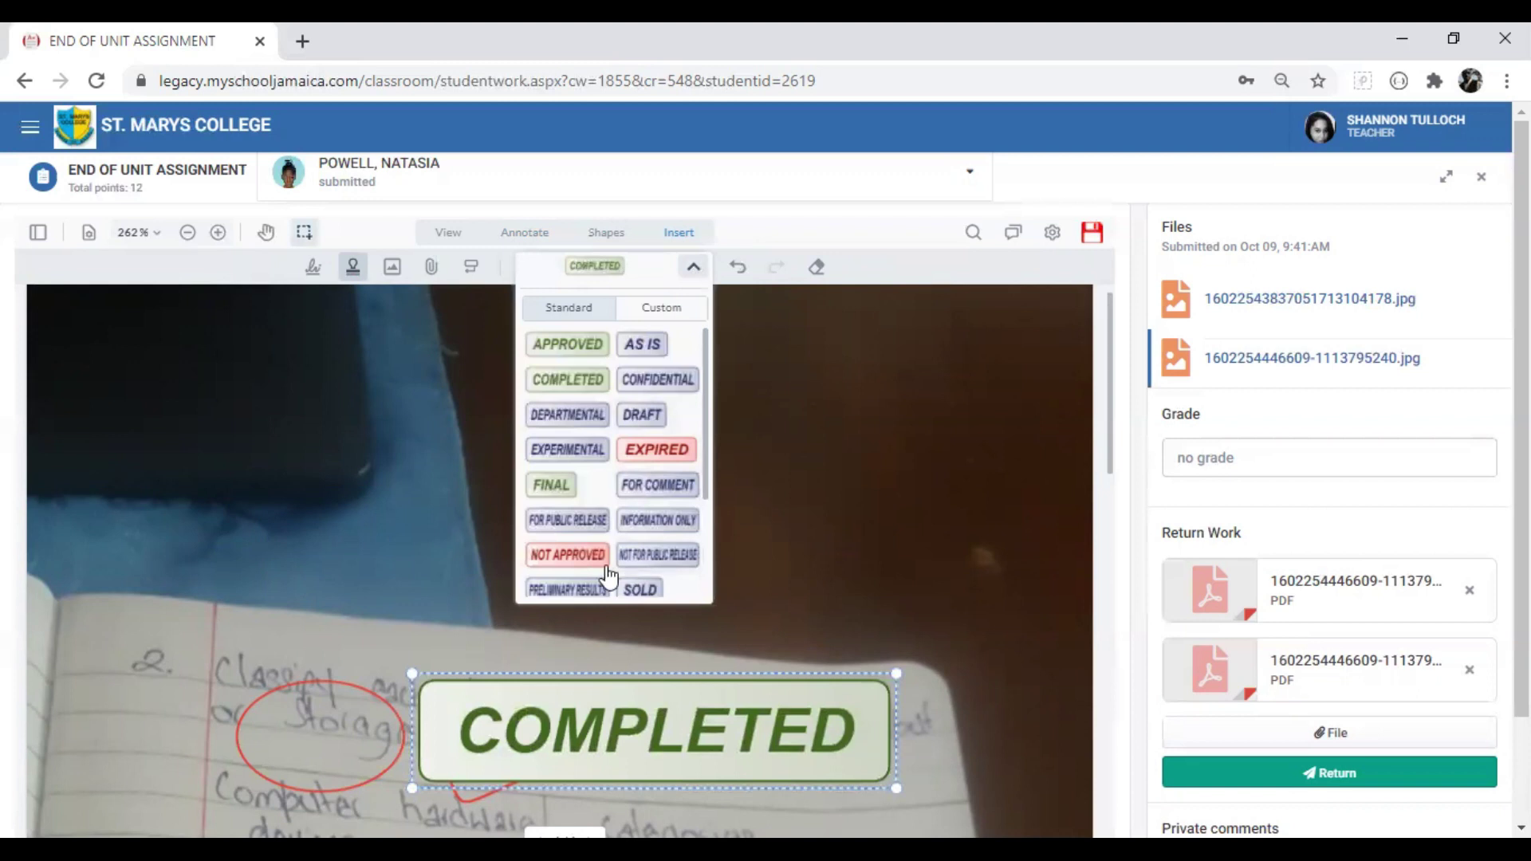
{"action": "left_click", "coordinate": [789, 458]}
{"action": "scroll", "coordinate": [690, 459], "scroll_direction": "down", "scroll_amount": 3}
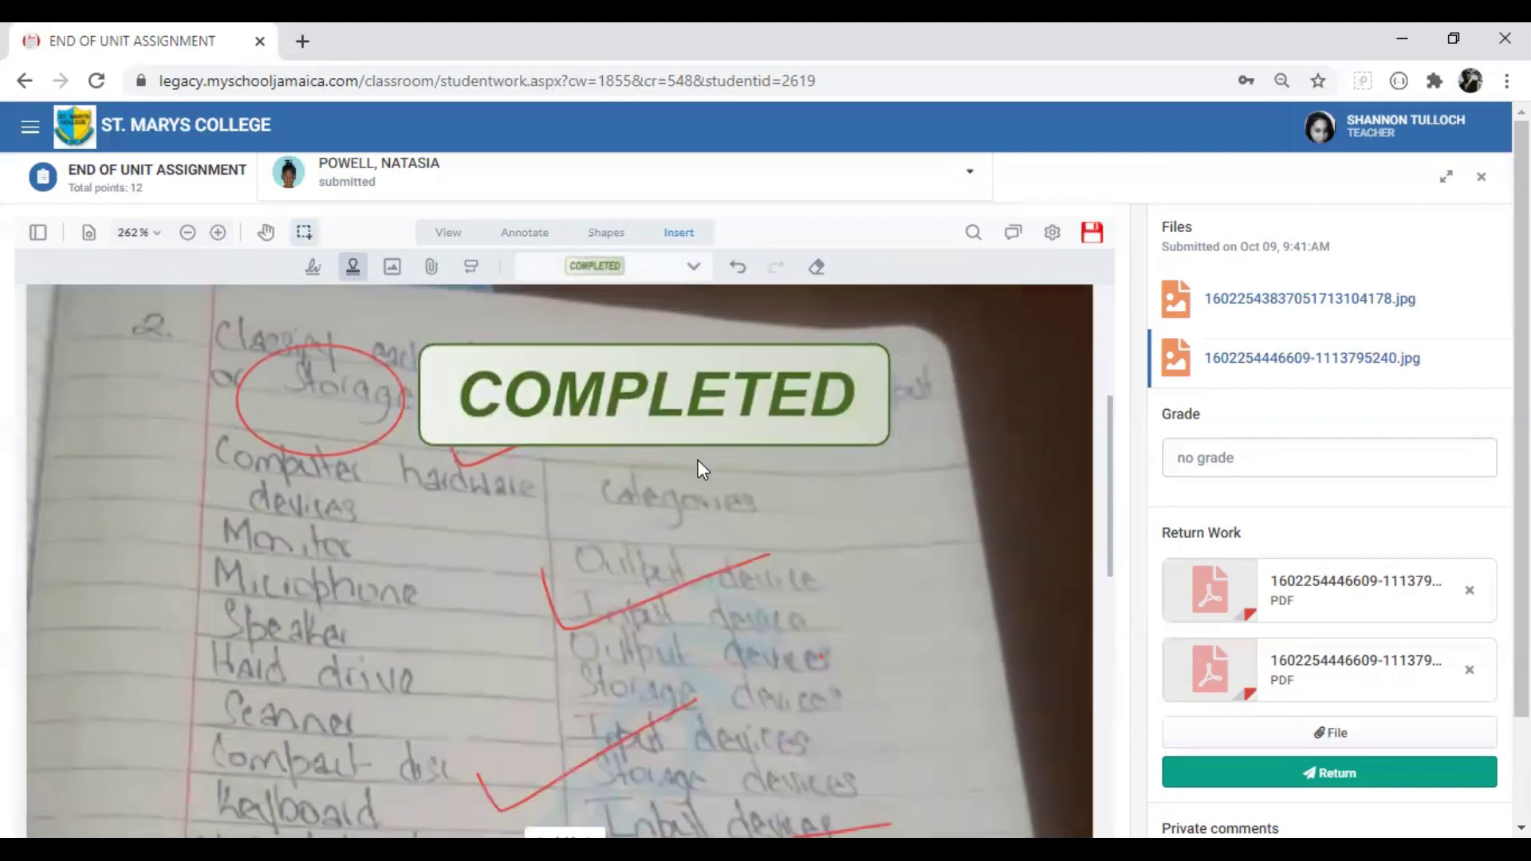
{"action": "scroll", "coordinate": [697, 457], "scroll_direction": "up", "scroll_amount": 1}
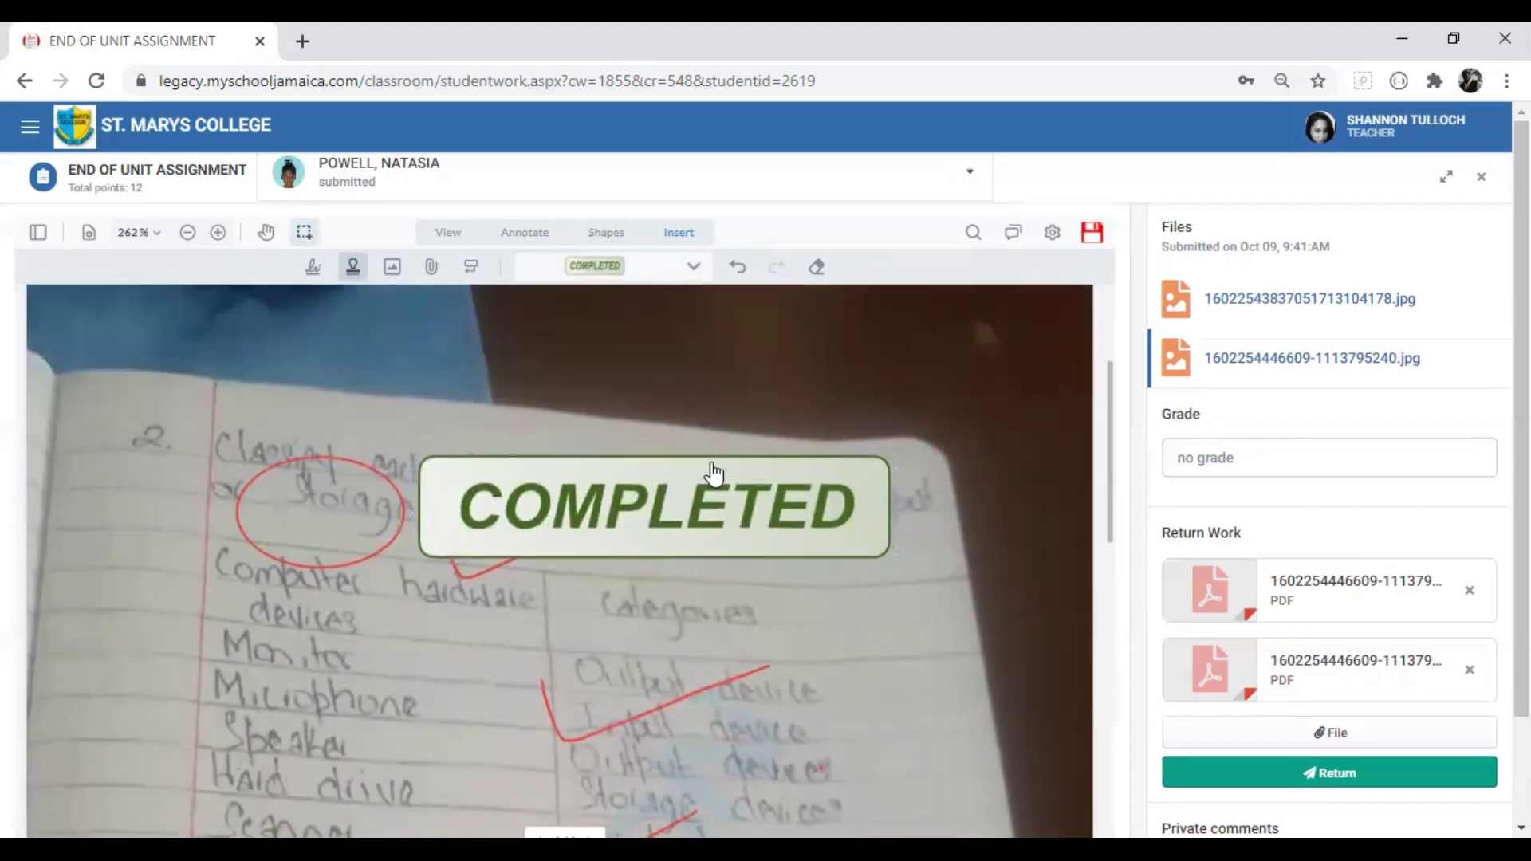
Erase the red ellipse, the COMPLETED stamp and the check marks over the question 2 heading and the first device categories
{"action": "left_click", "coordinate": [817, 269]}
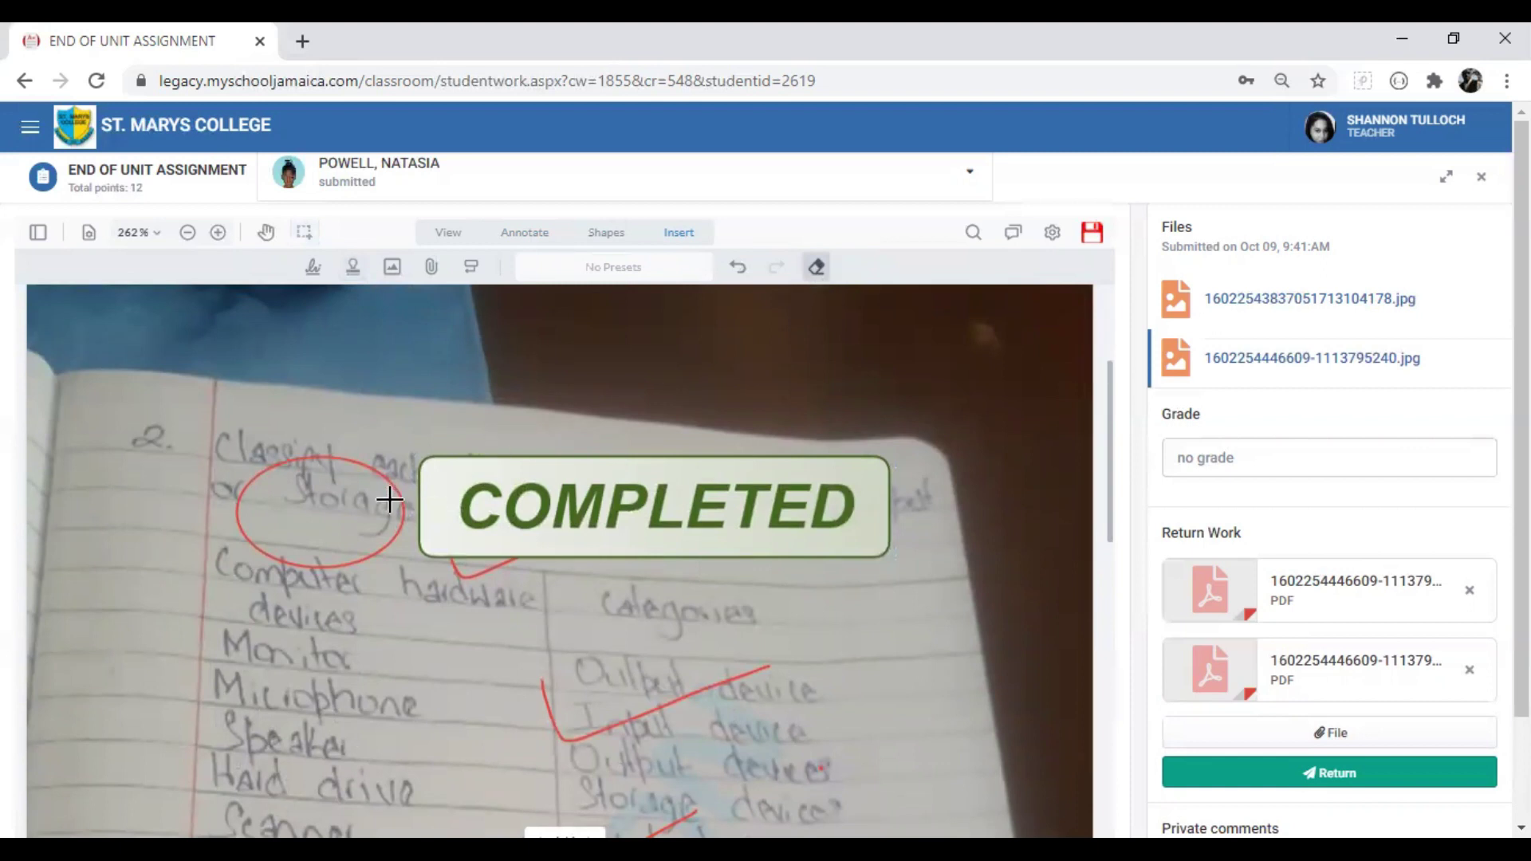
{"action": "left_click_drag", "start_coordinate": [387, 506], "coordinate": [398, 535]}
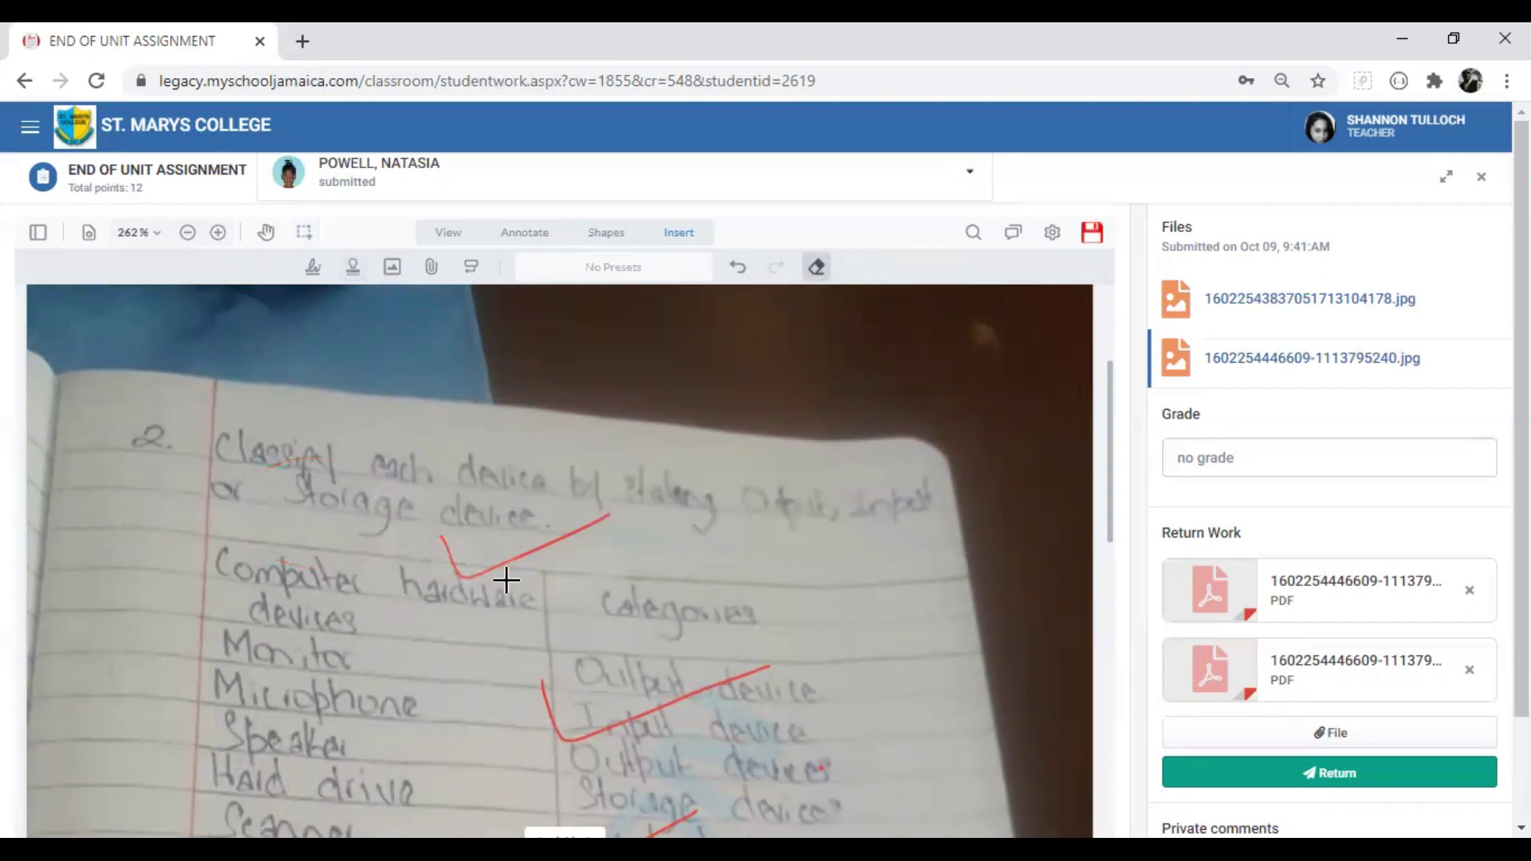
{"action": "left_click_drag", "start_coordinate": [612, 506], "coordinate": [501, 542]}
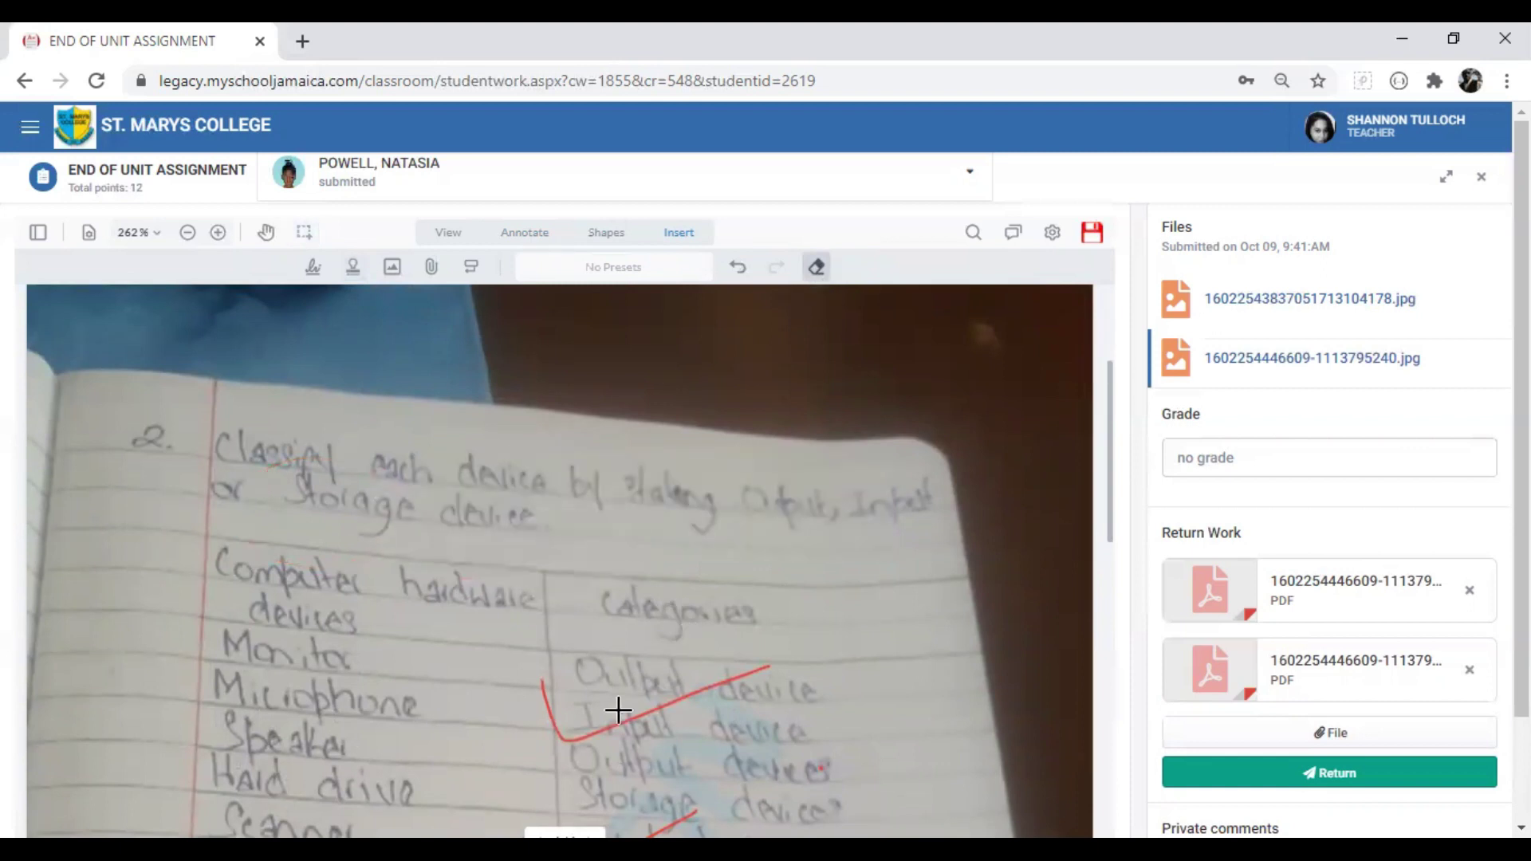
{"action": "mouse_move", "coordinate": [533, 676]}
{"action": "left_mouse_down"}
{"action": "mouse_move", "coordinate": [567, 731]}
{"action": "mouse_move", "coordinate": [786, 672]}
{"action": "left_mouse_up"}
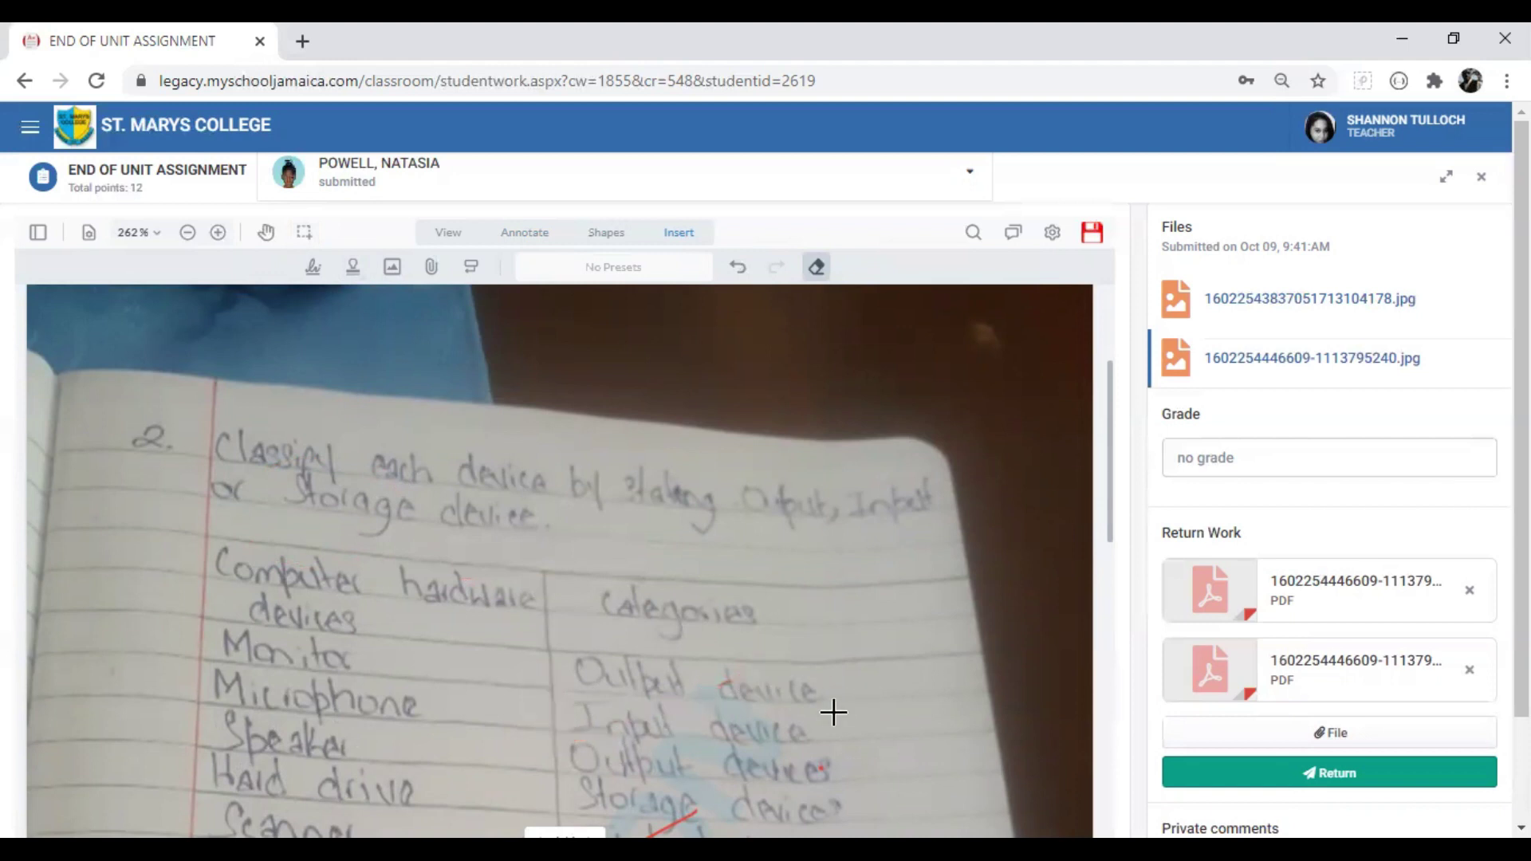
{"action": "scroll", "coordinate": [844, 586], "scroll_direction": "down", "scroll_amount": 3}
{"action": "scroll", "coordinate": [837, 585], "scroll_direction": "up", "scroll_amount": 3}
Enter a grade of 8.5 for the student's assignment
{"action": "left_click", "coordinate": [1236, 460]}
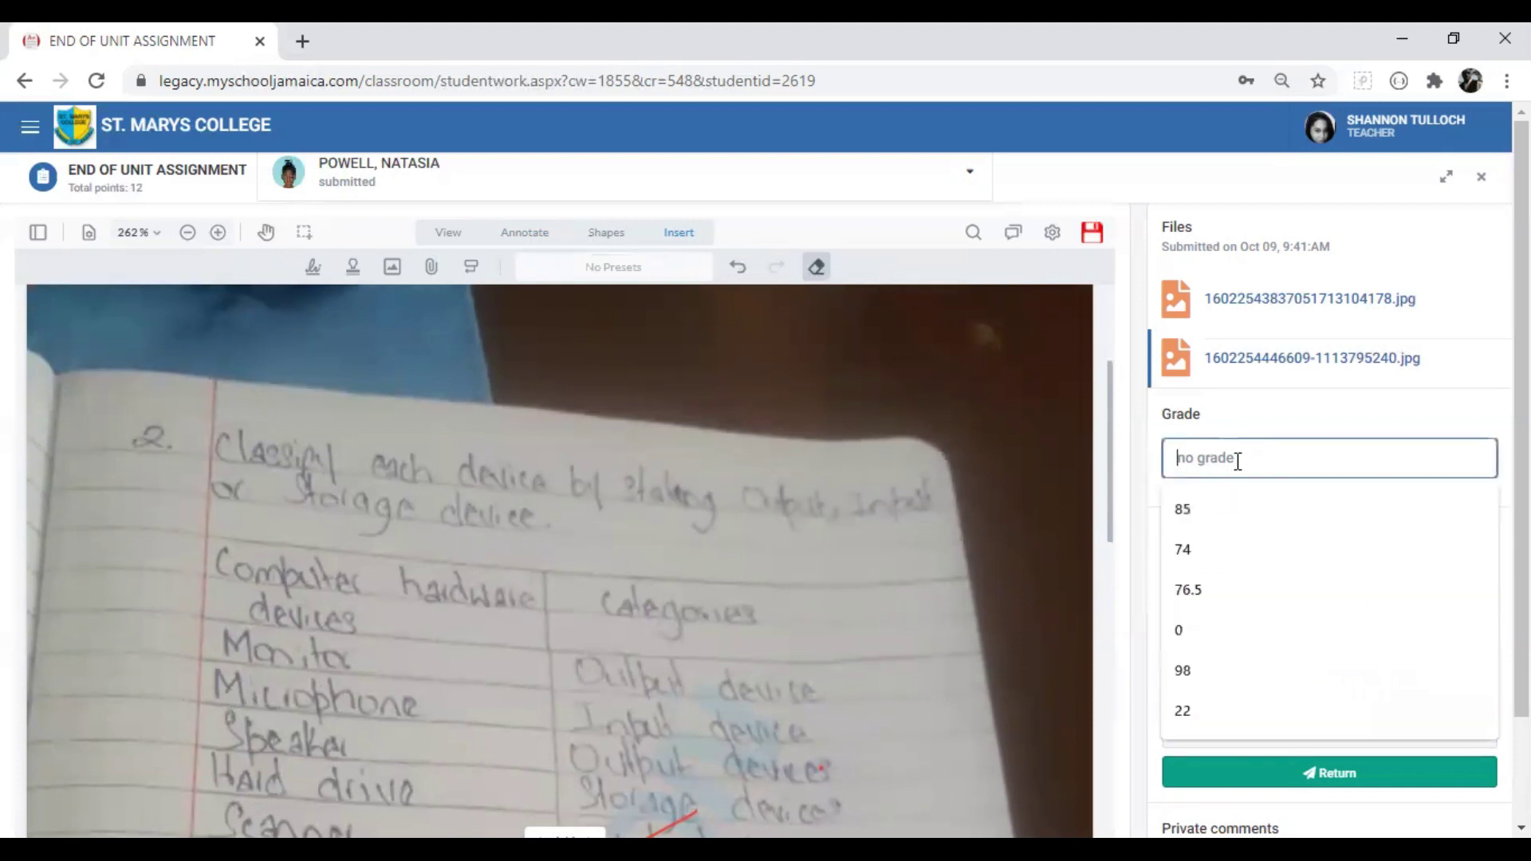
{"action": "type", "text": "8.5"}
{"action": "scroll", "coordinate": [1291, 587], "scroll_direction": "down", "scroll_amount": 2}
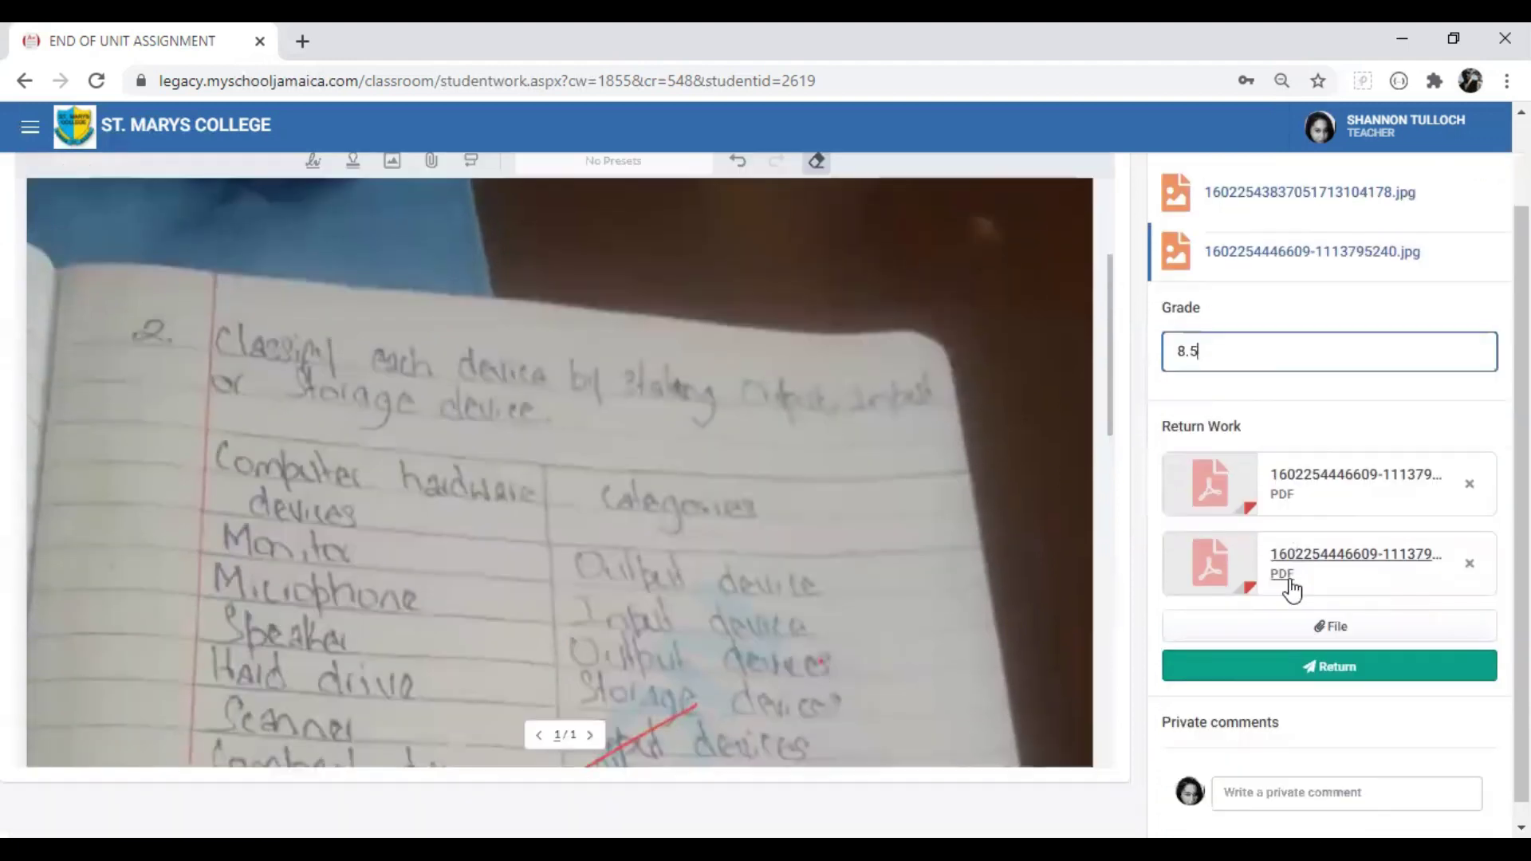
{"action": "scroll", "coordinate": [1275, 590], "scroll_direction": "up", "scroll_amount": 2}
{"action": "scroll", "coordinate": [1375, 617], "scroll_direction": "down", "scroll_amount": 2}
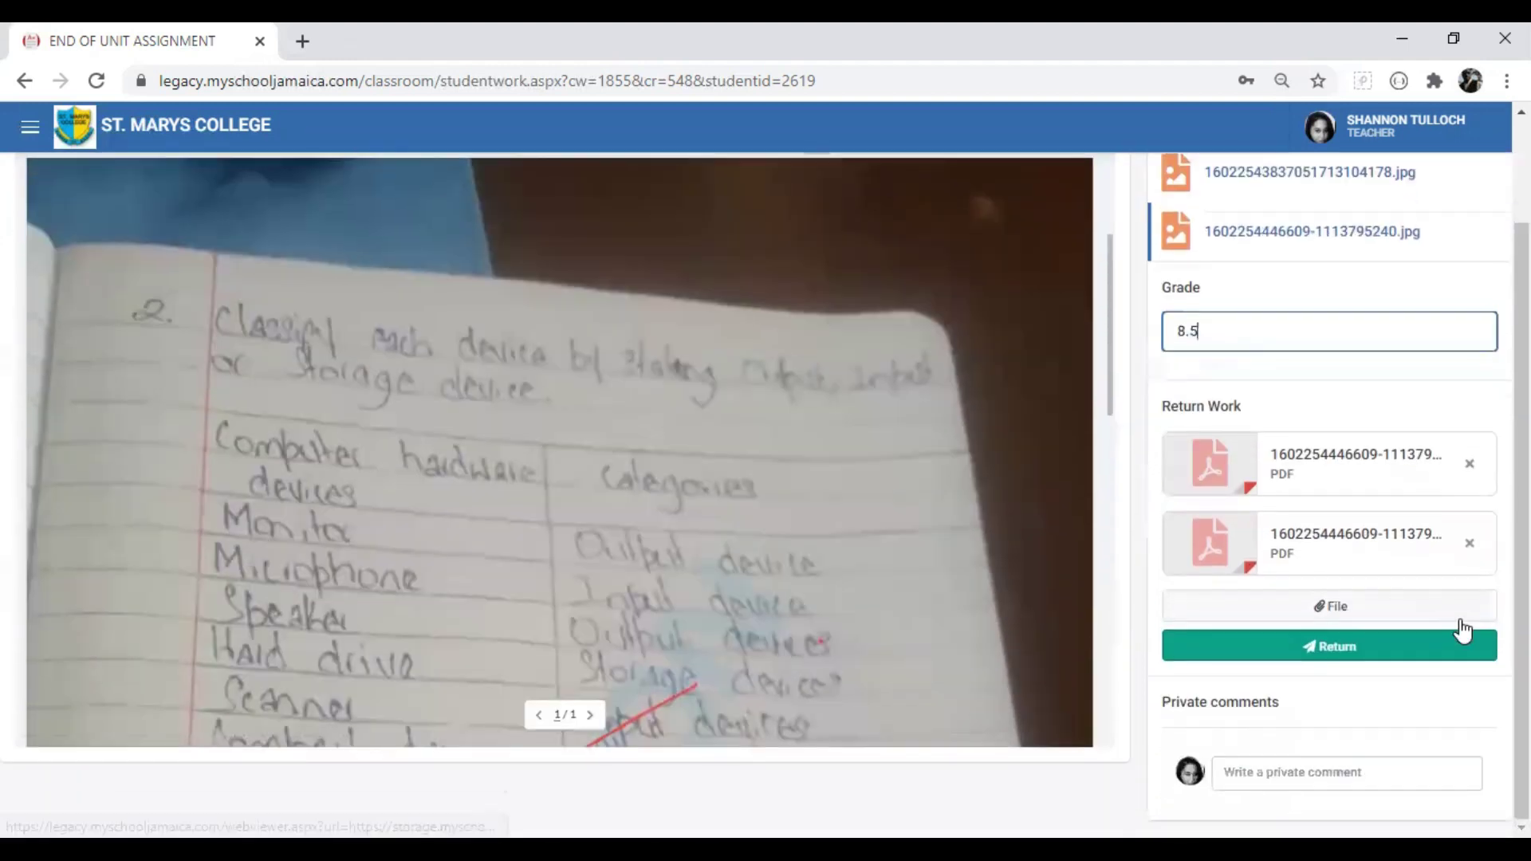
{"action": "left_click", "coordinate": [1318, 769]}
{"action": "scroll", "coordinate": [1360, 771], "scroll_direction": "down", "scroll_amount": 1}
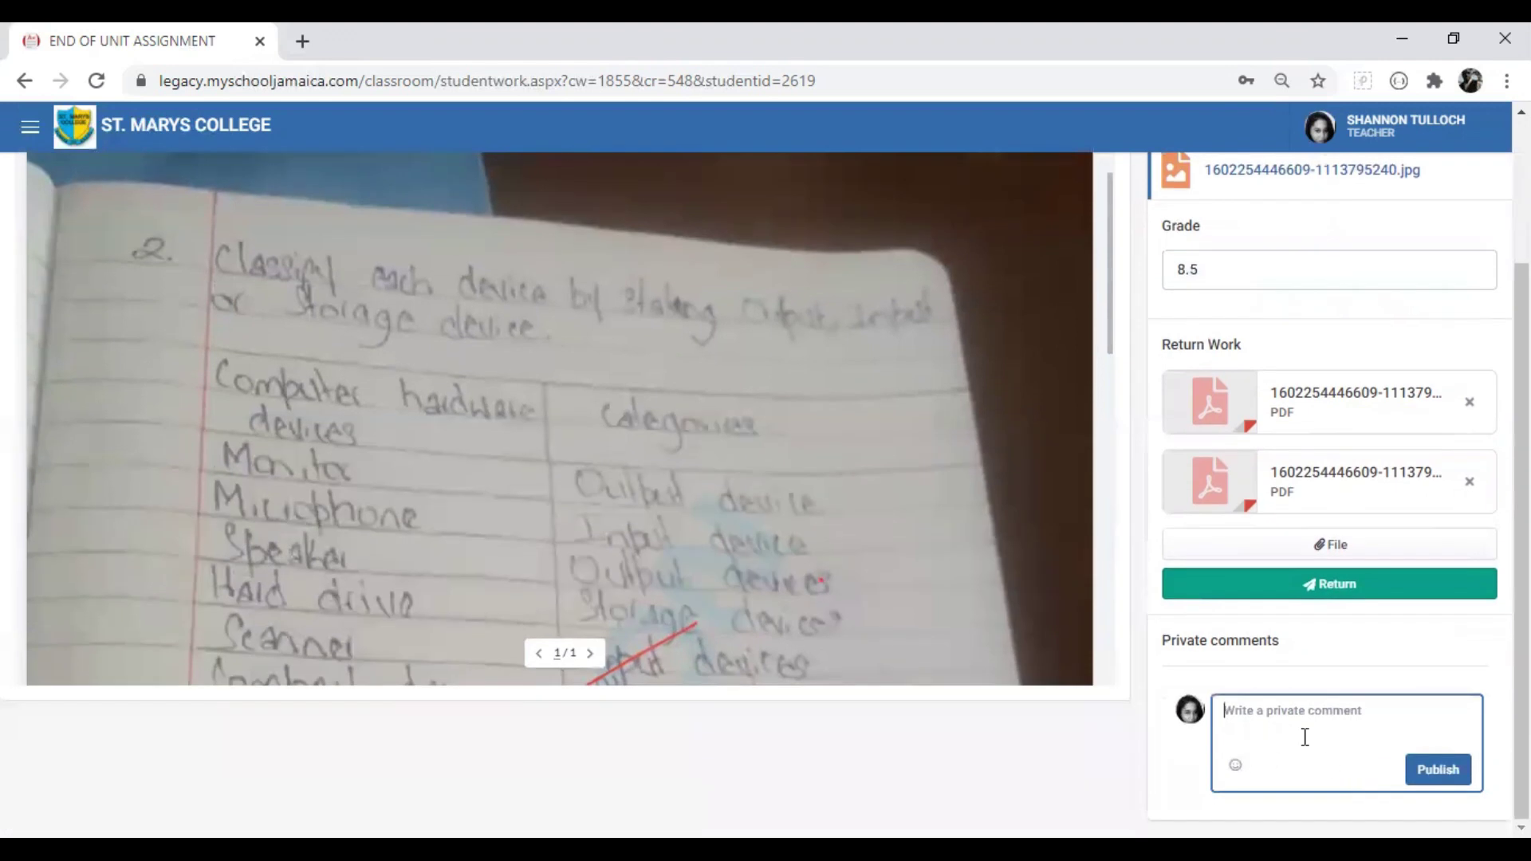
{"action": "scroll", "coordinate": [1265, 723], "scroll_direction": "up", "scroll_amount": 2}
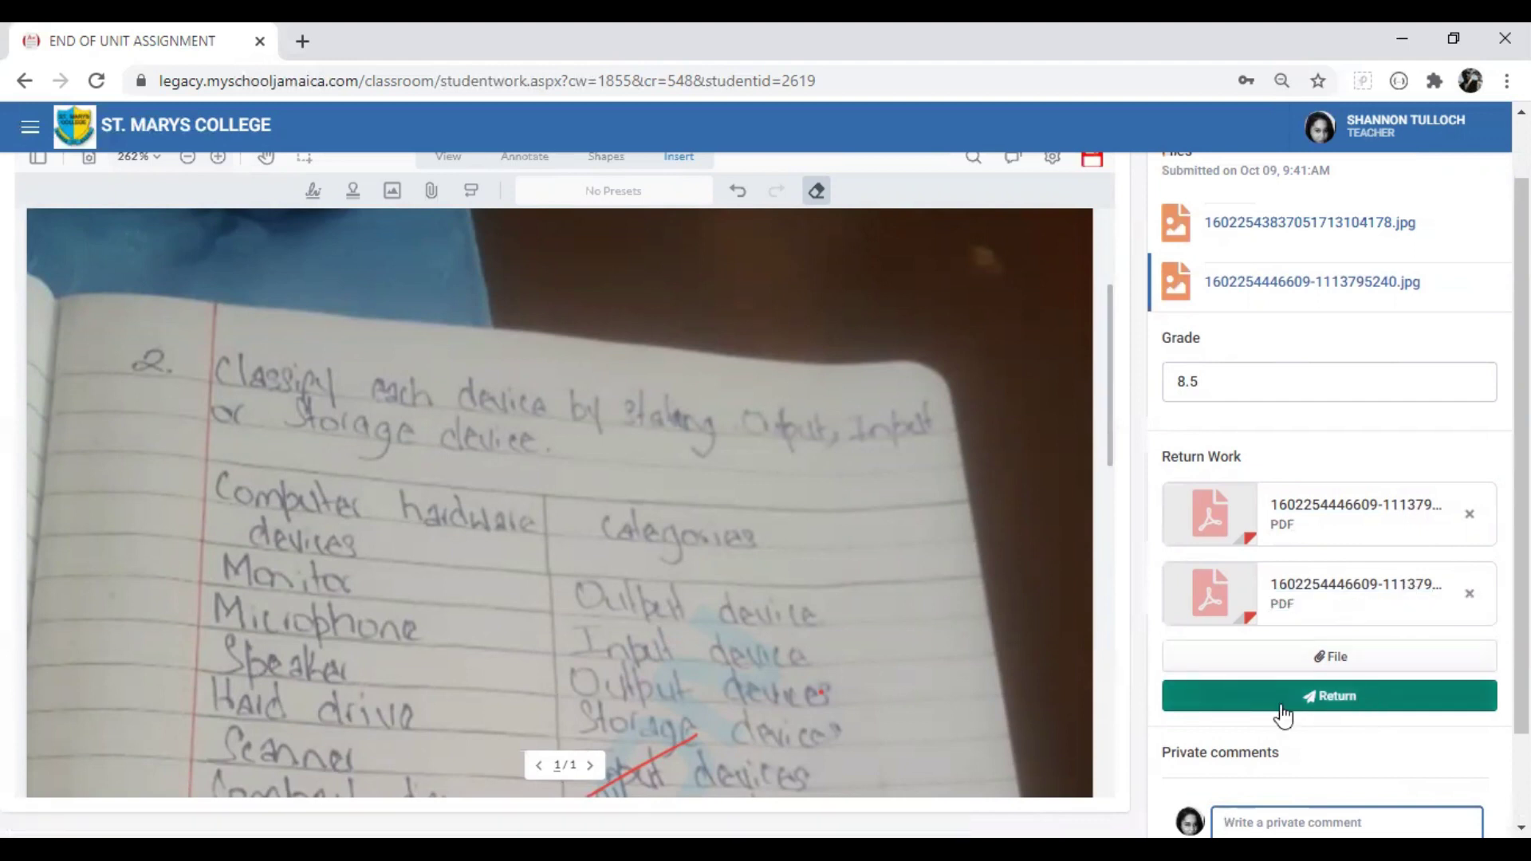
{"action": "left_click", "coordinate": [1316, 703]}
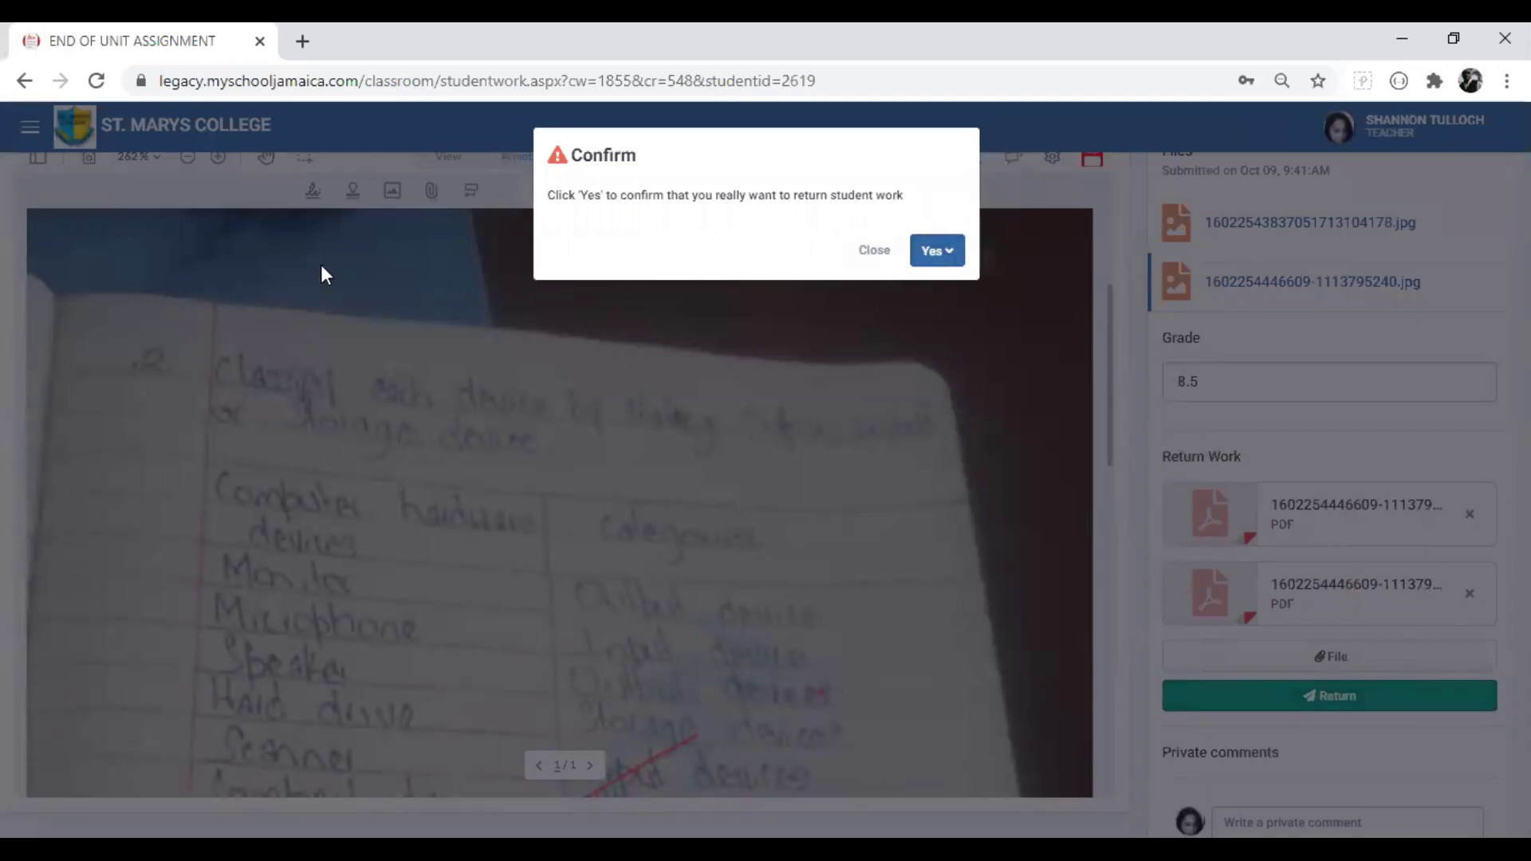
{"action": "left_click", "coordinate": [874, 254]}
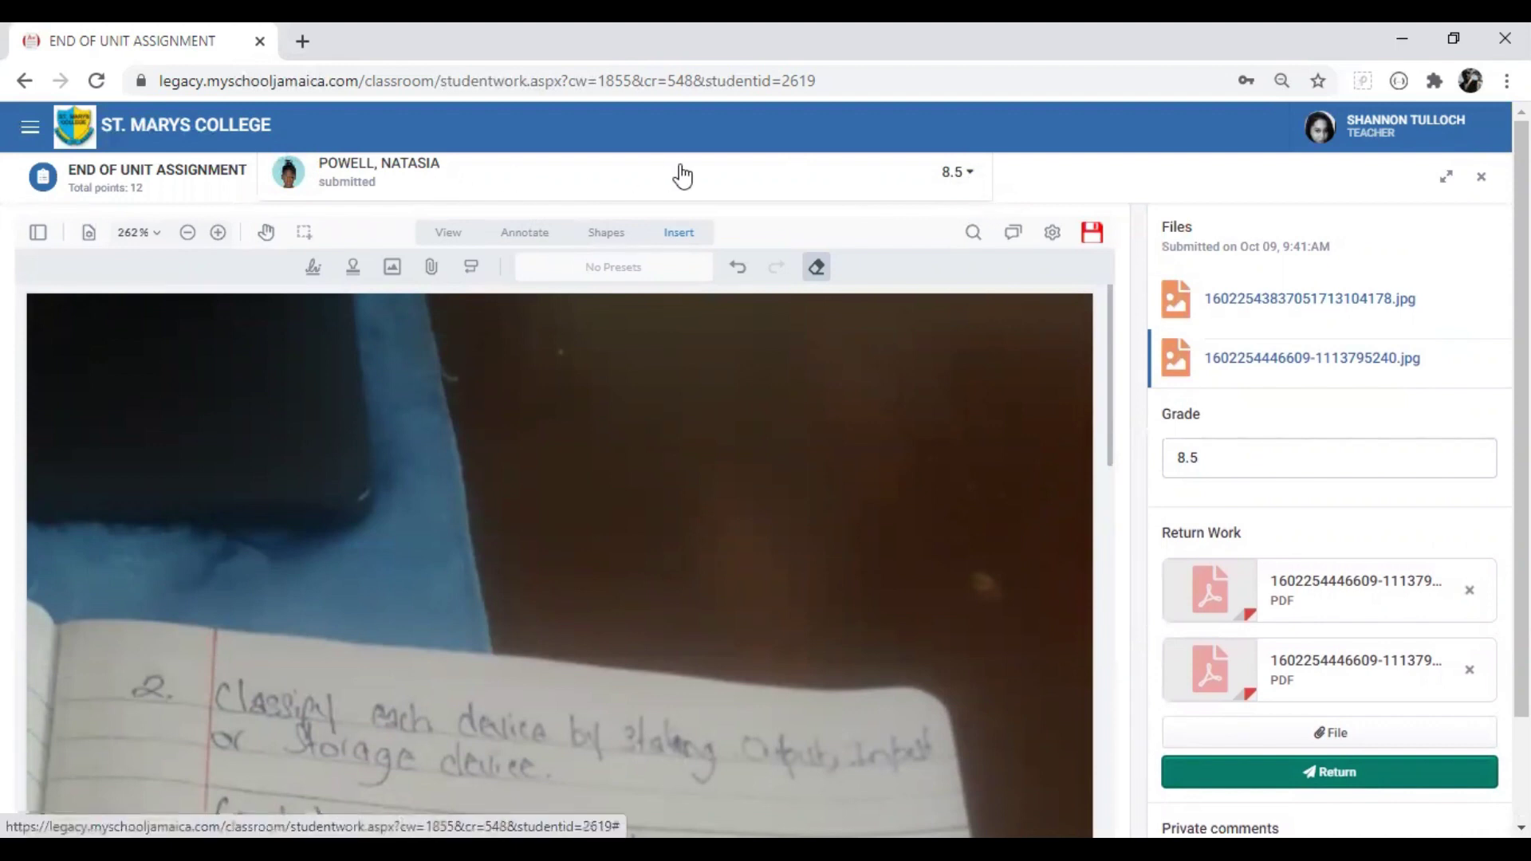
Switch to the submitted work of the student listed directly below the returned one graded 12
{"action": "left_click", "coordinate": [841, 192]}
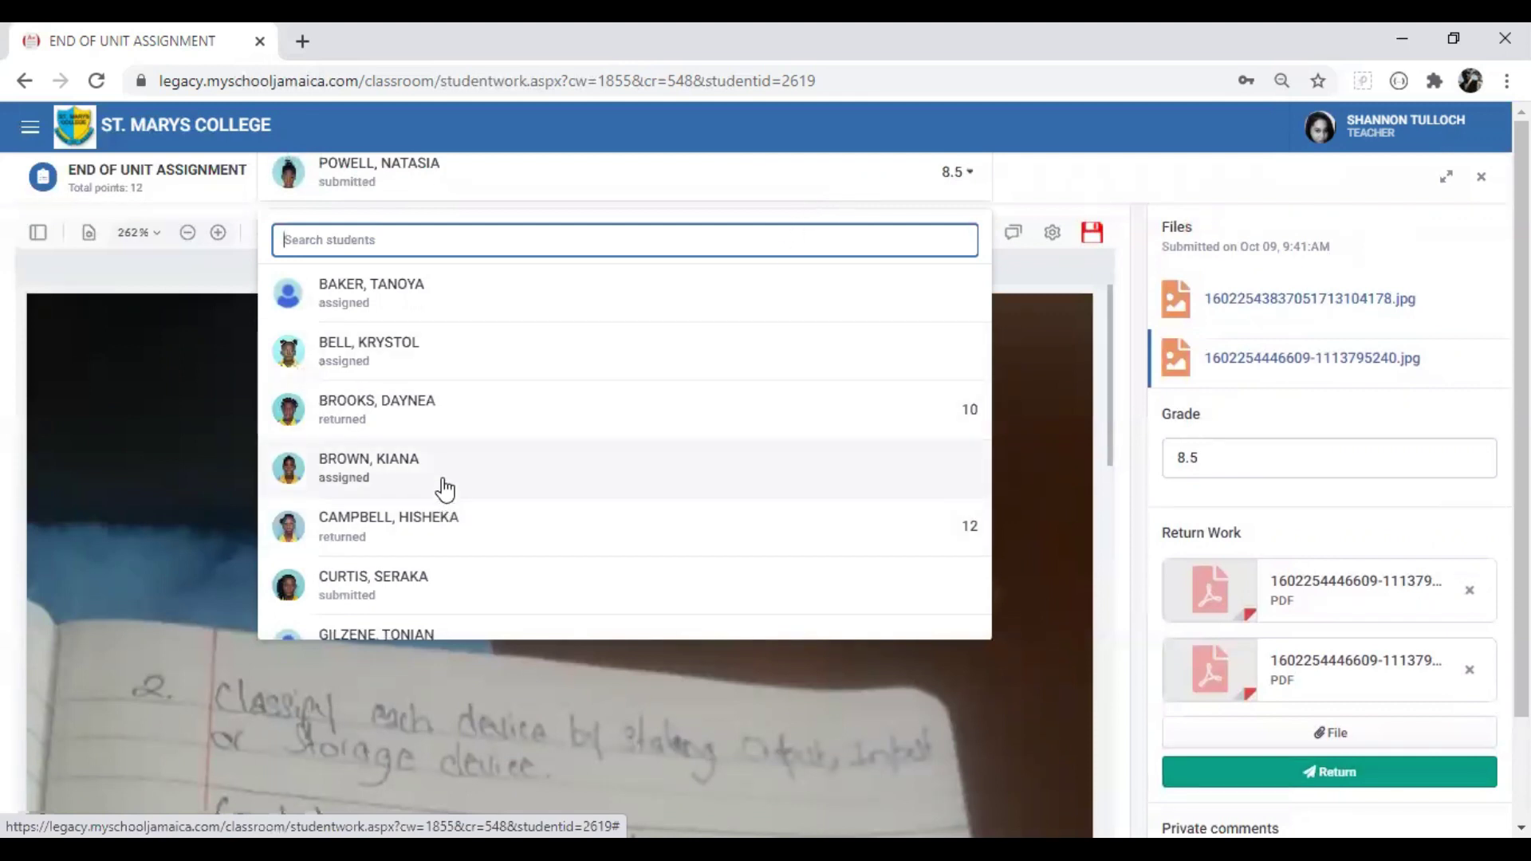
{"action": "scroll", "coordinate": [446, 473], "scroll_direction": "down", "scroll_amount": 1}
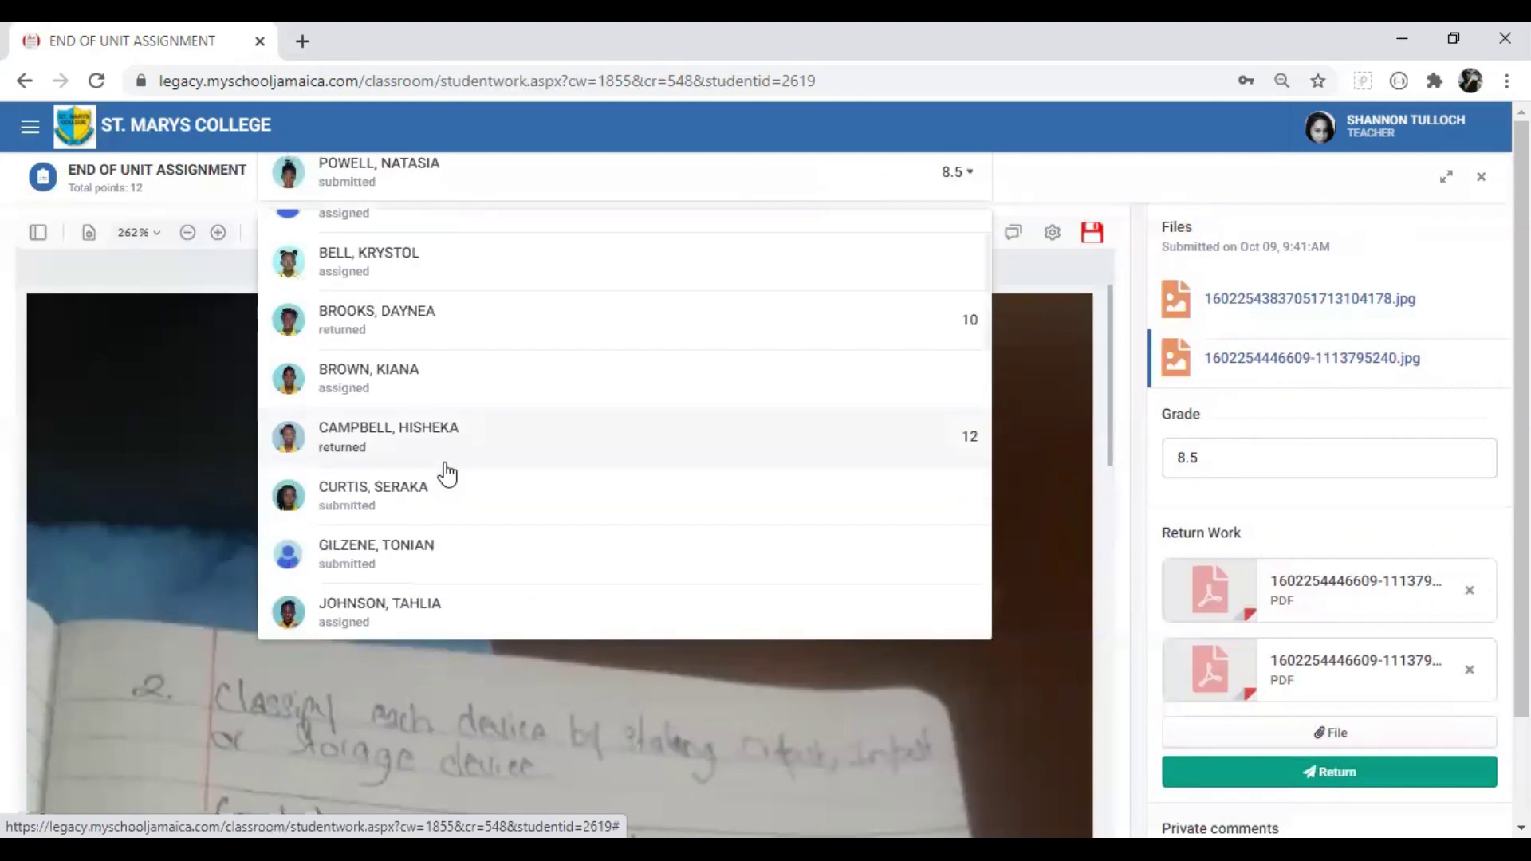
{"action": "left_click", "coordinate": [471, 513]}
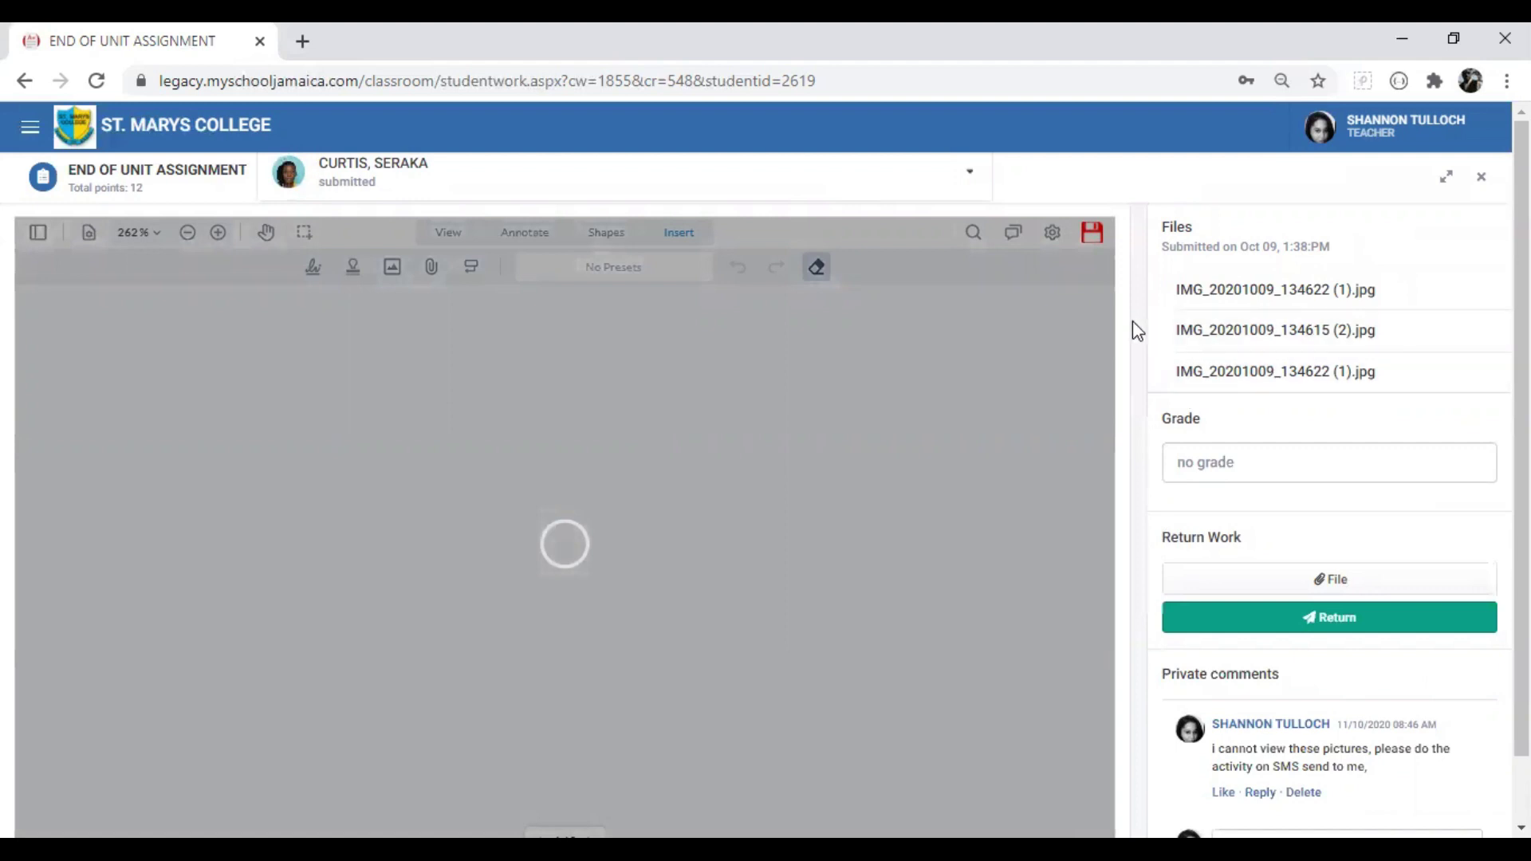
Check the student's three submitted IMG_20201009 image files and the private comments on the submission
{"action": "left_click", "coordinate": [1217, 297]}
{"action": "left_click", "coordinate": [1223, 332]}
{"action": "left_click", "coordinate": [1230, 368]}
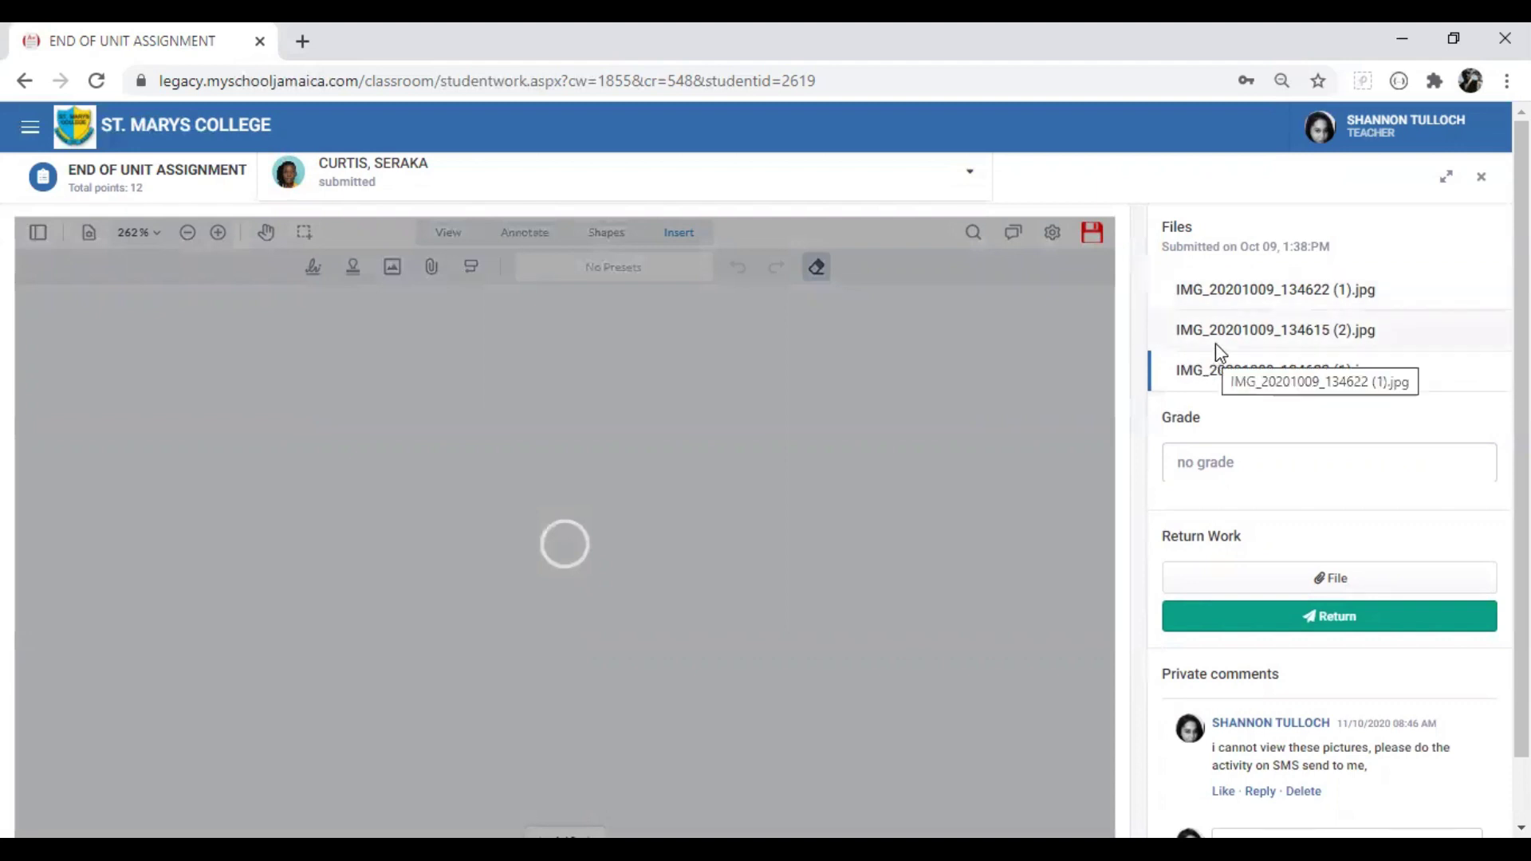
{"action": "scroll", "coordinate": [1340, 426], "scroll_direction": "down", "scroll_amount": 2}
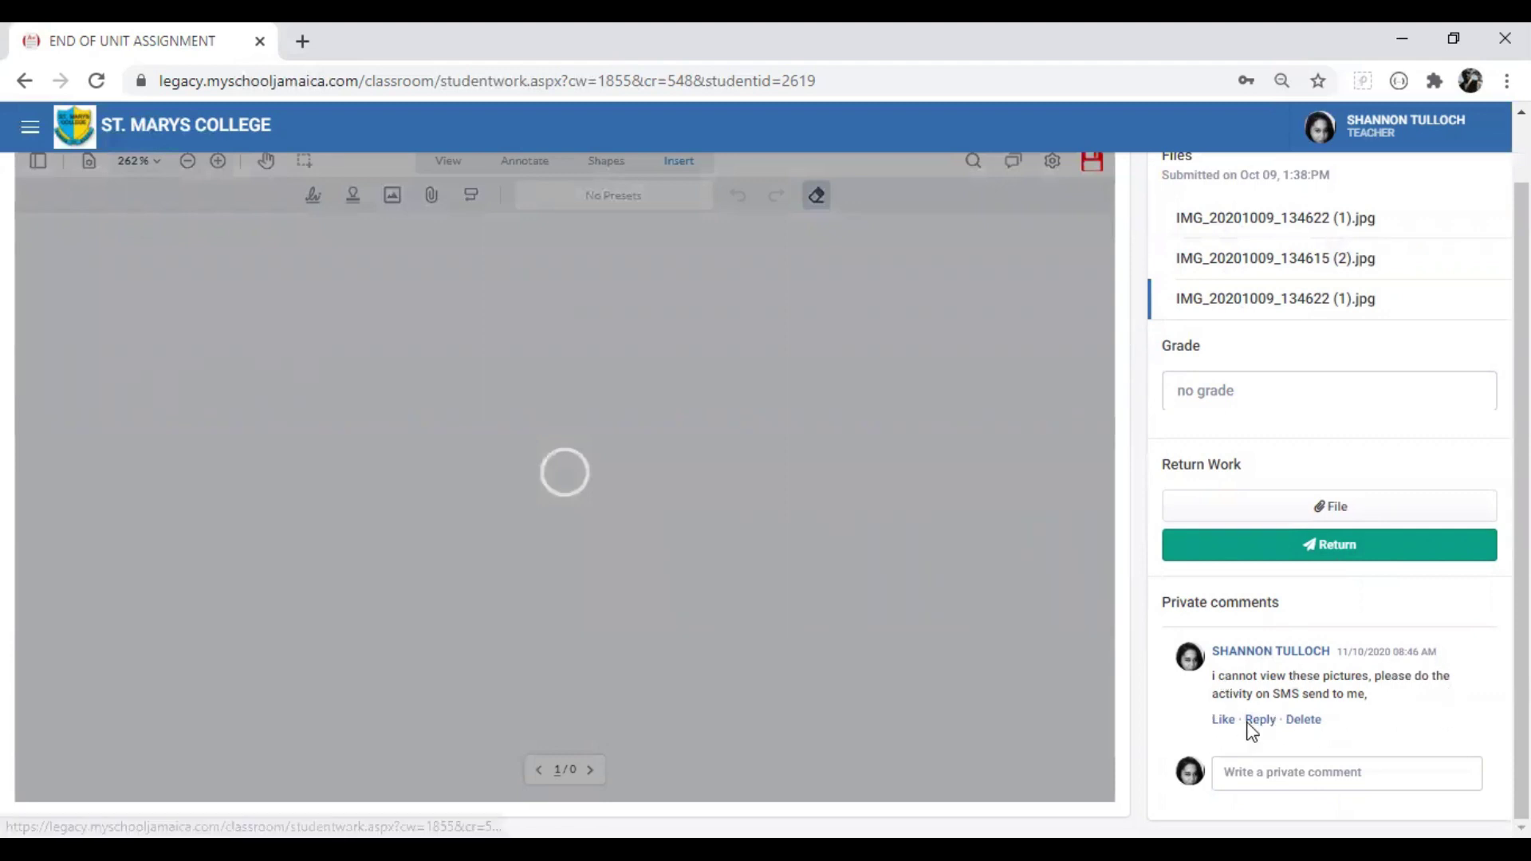
{"action": "left_click", "coordinate": [1263, 785]}
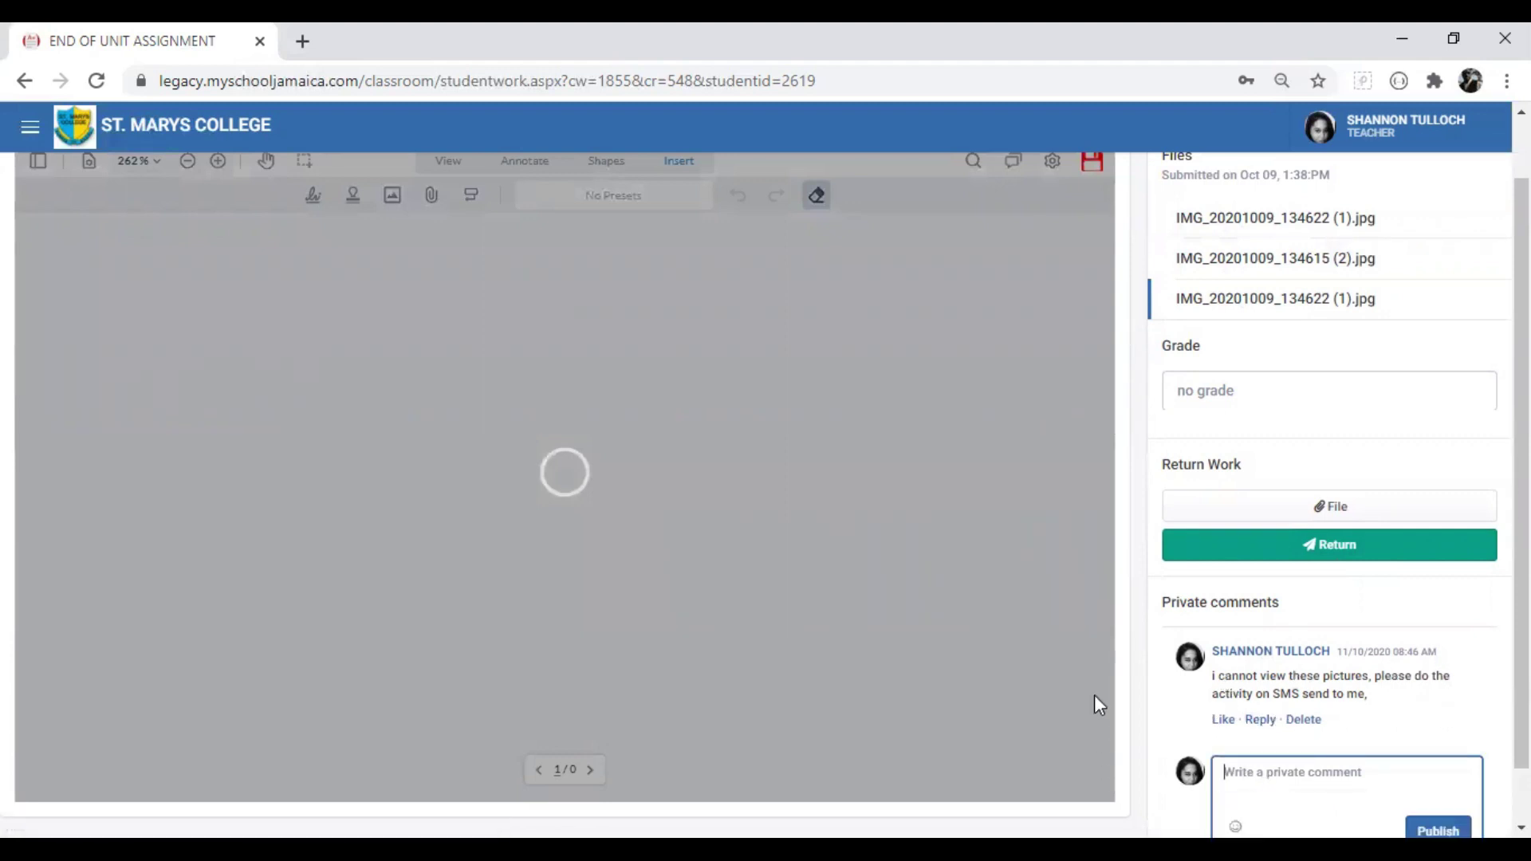
{"action": "scroll", "coordinate": [1116, 558], "scroll_direction": "up", "scroll_amount": 2}
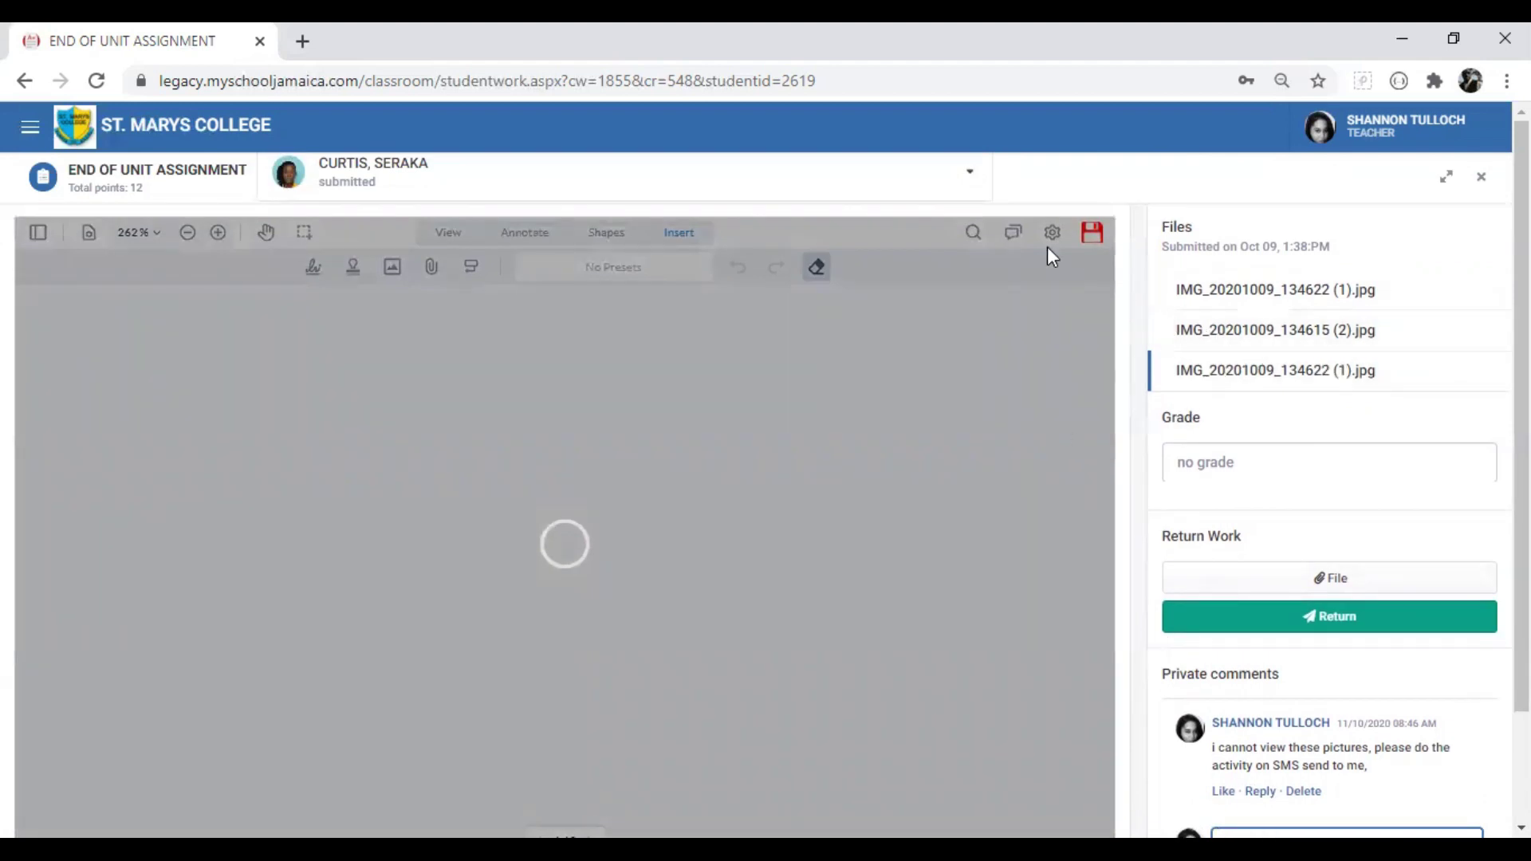
Filter the student list by "re" and open the returned work graded 11.5
{"action": "left_click", "coordinate": [928, 196]}
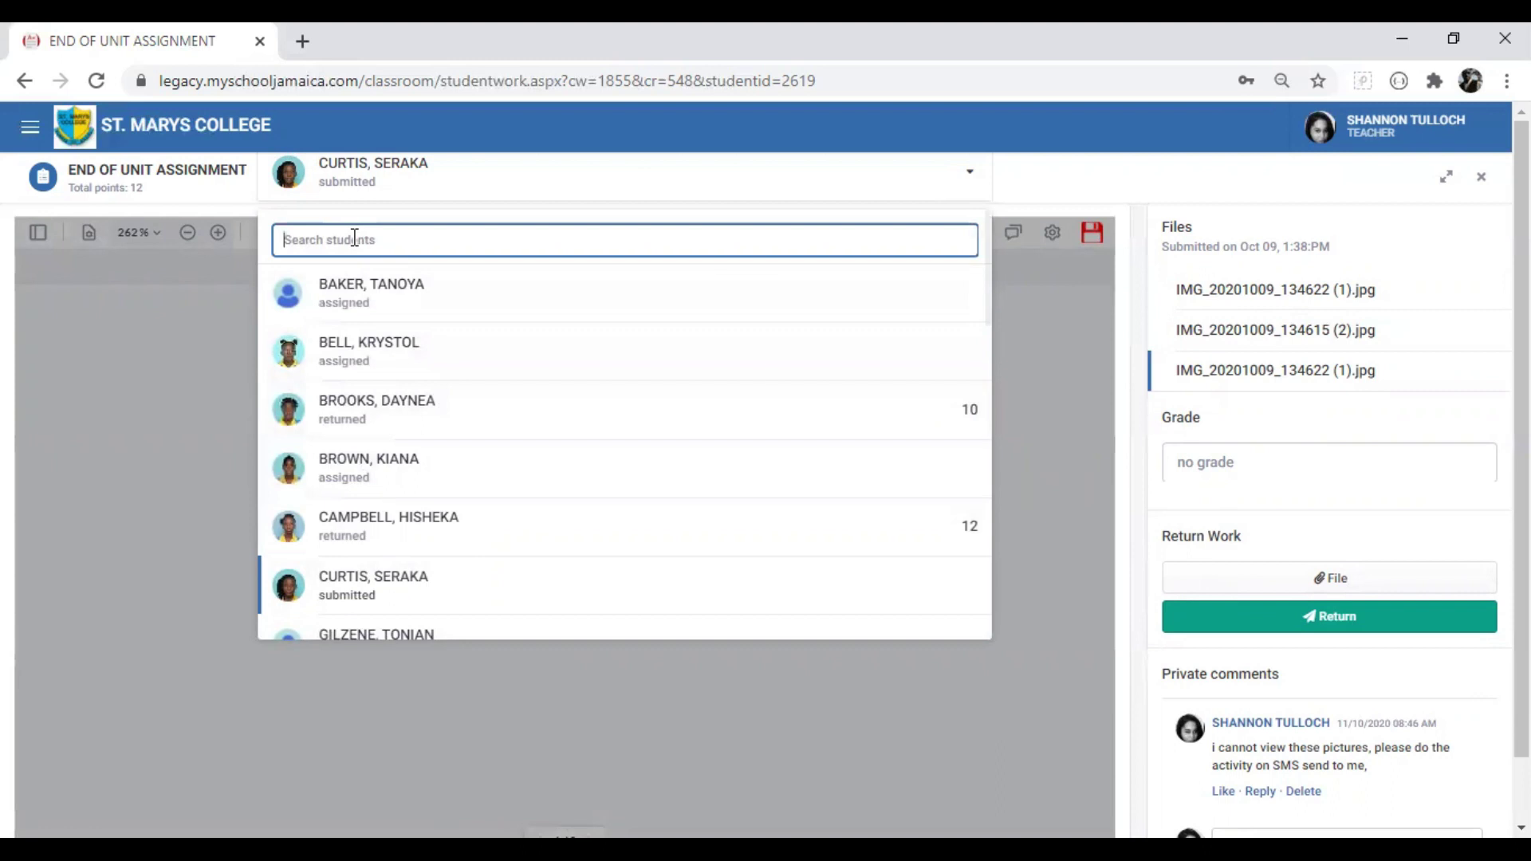
{"action": "type", "text": "re"}
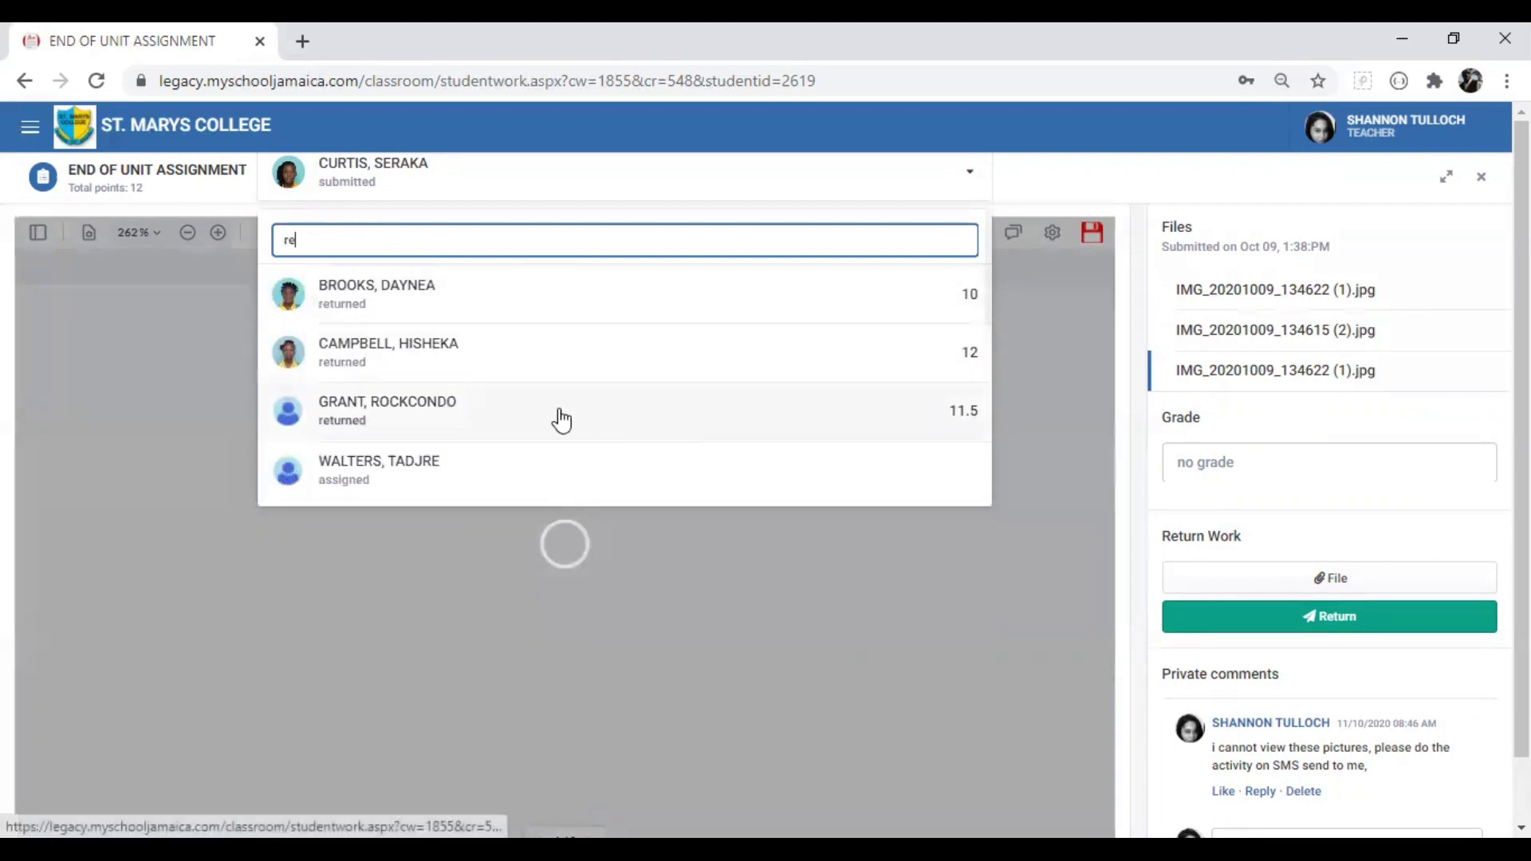
{"action": "left_click", "coordinate": [399, 425]}
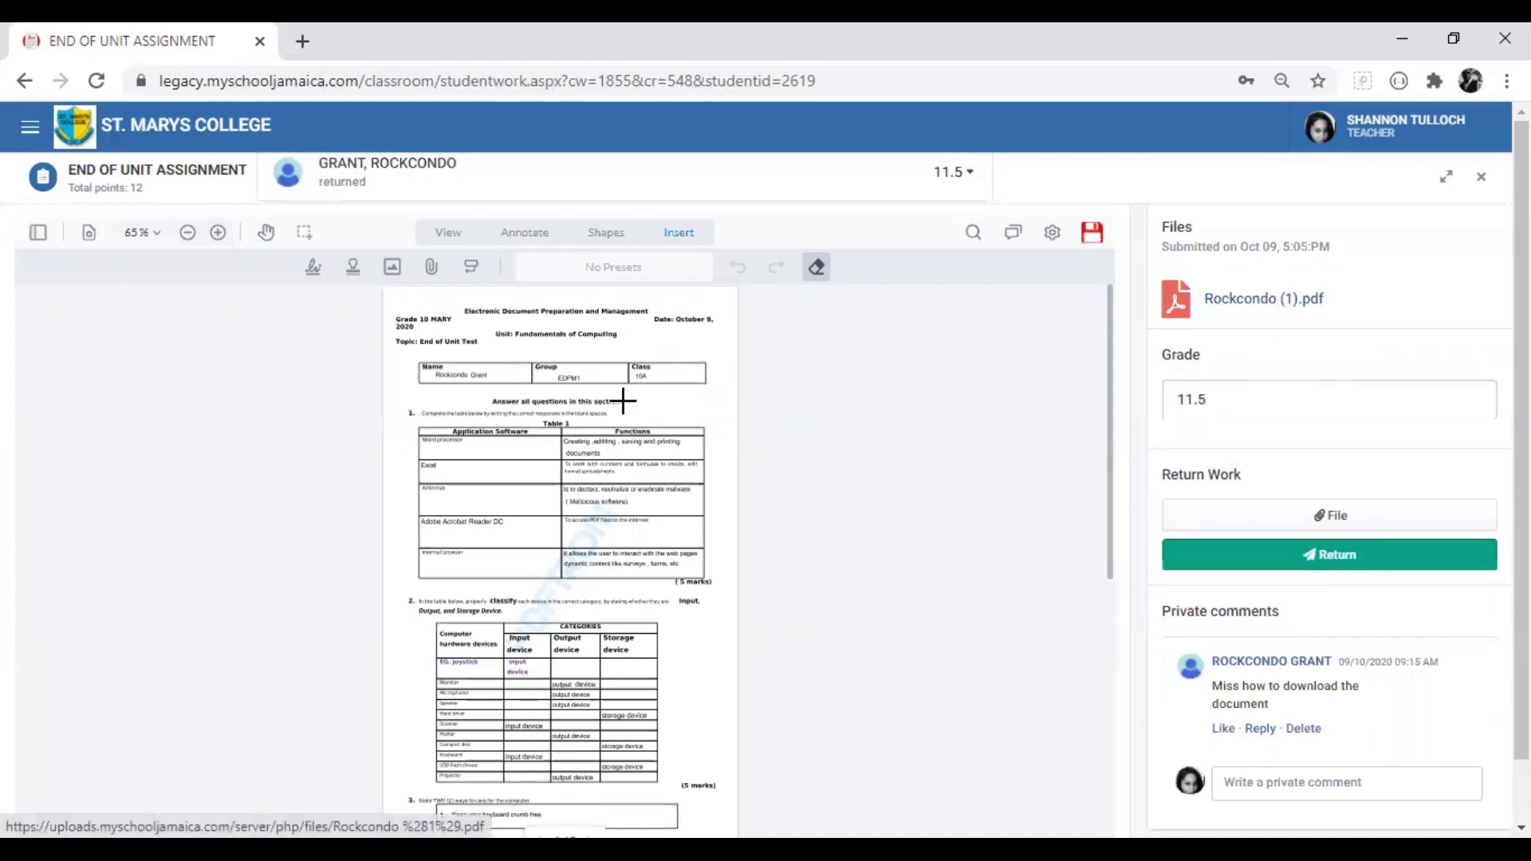
Fit the submitted PDF to the viewer's width and read through the answers to questions 1 and 2
{"action": "left_click", "coordinate": [153, 234]}
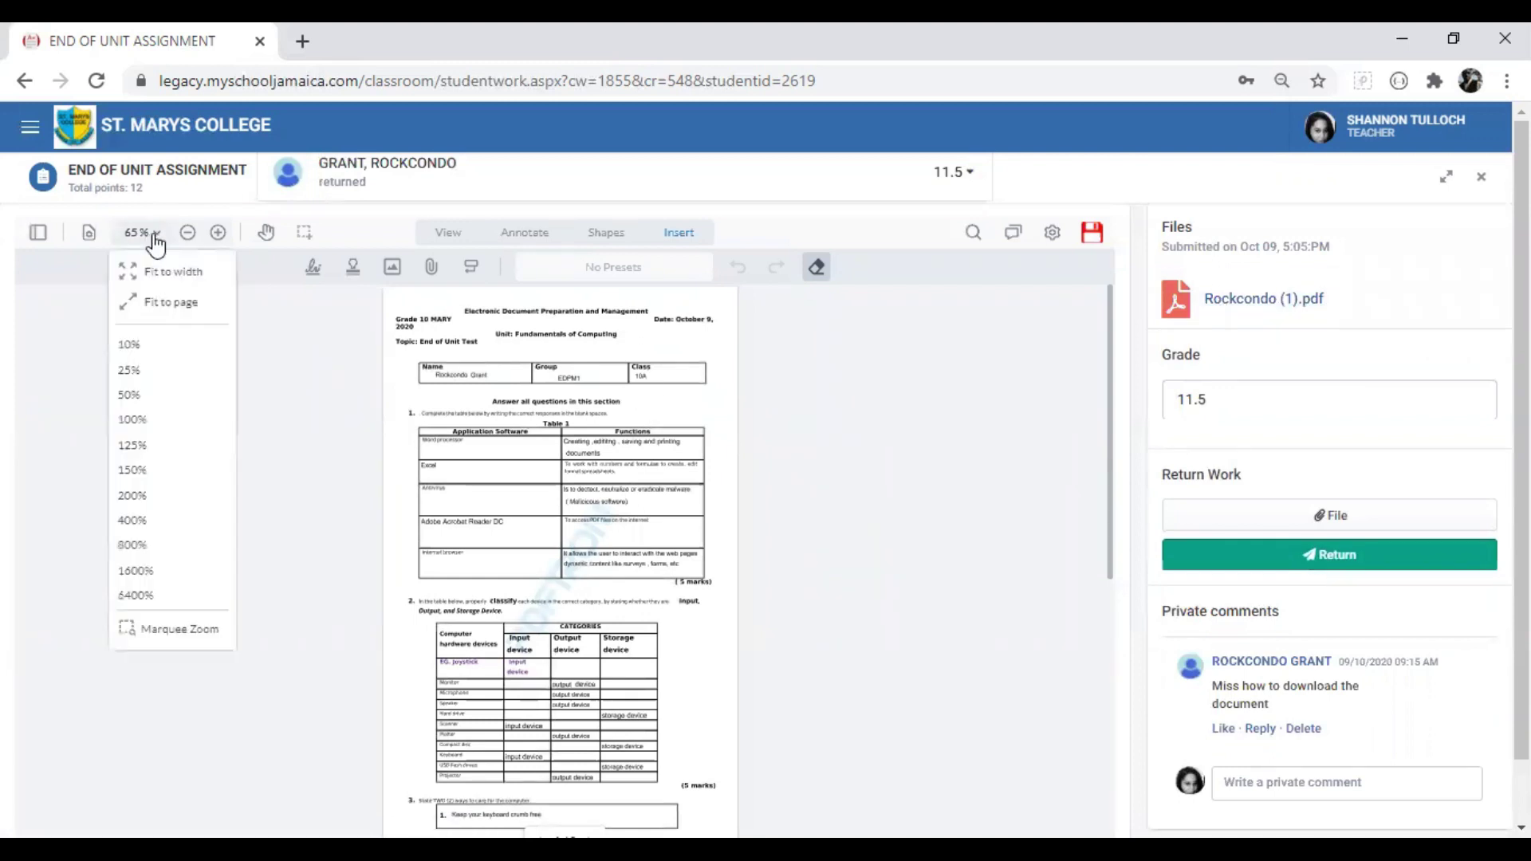
{"action": "left_click", "coordinate": [89, 231]}
{"action": "left_click", "coordinate": [156, 233]}
{"action": "left_click", "coordinate": [173, 272]}
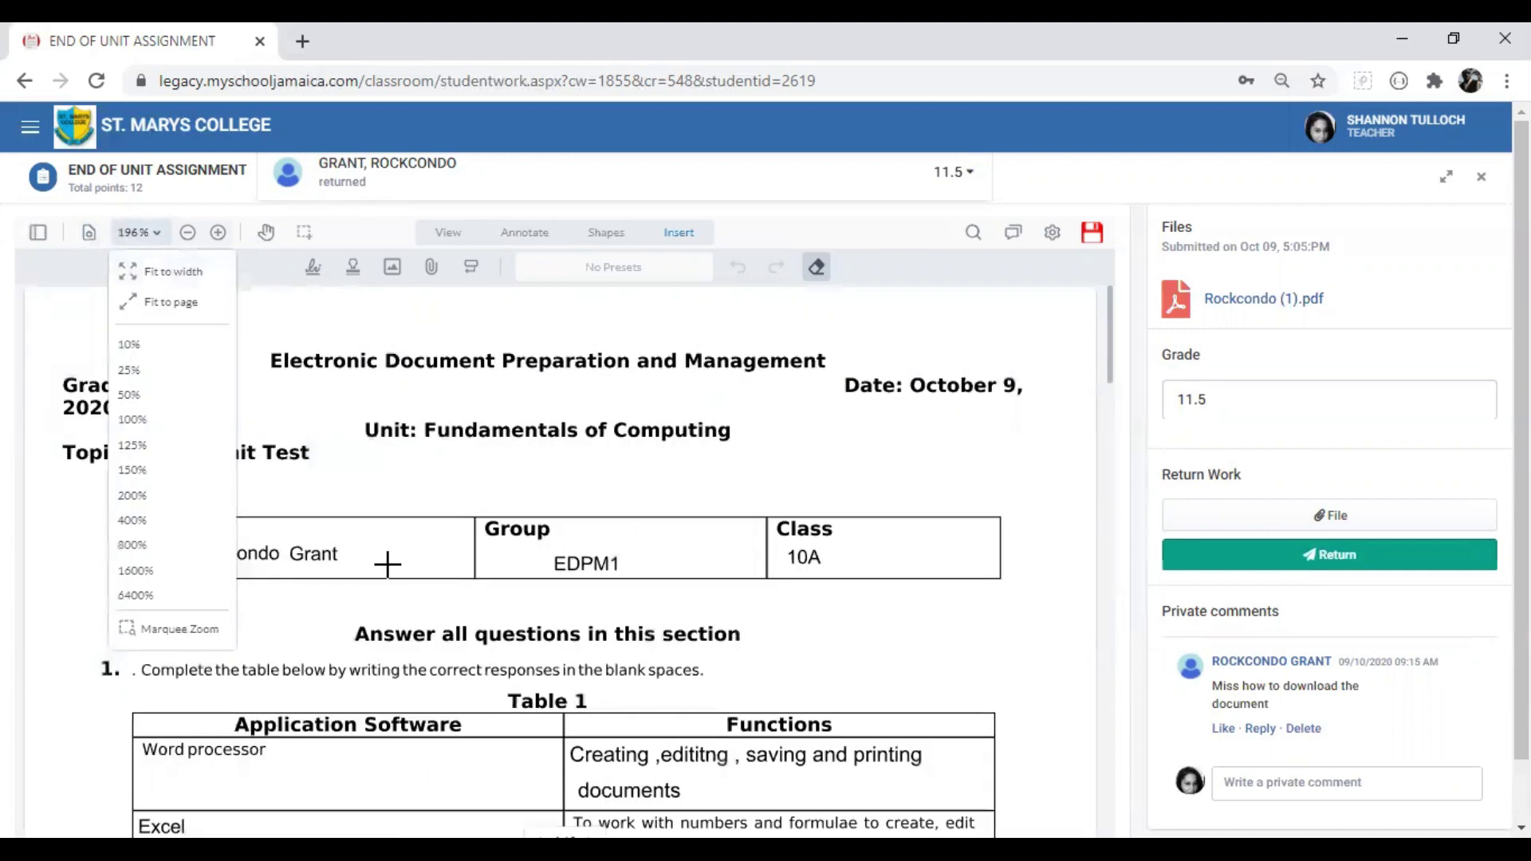
{"action": "left_click", "coordinate": [495, 480]}
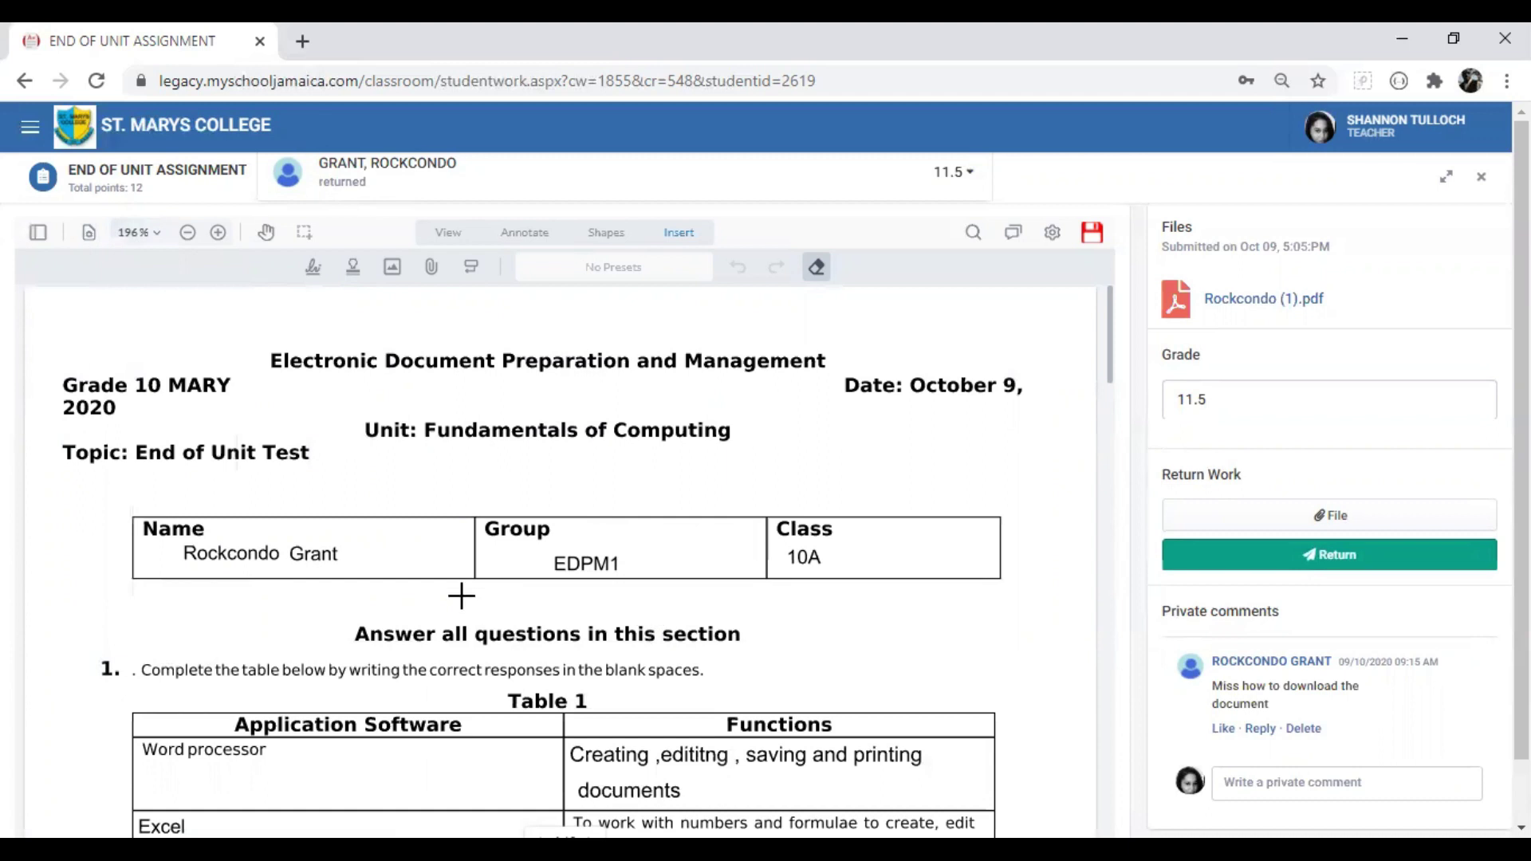
{"action": "scroll", "coordinate": [478, 606], "scroll_direction": "down", "scroll_amount": 4}
{"action": "scroll", "coordinate": [349, 650], "scroll_direction": "down", "scroll_amount": 10}
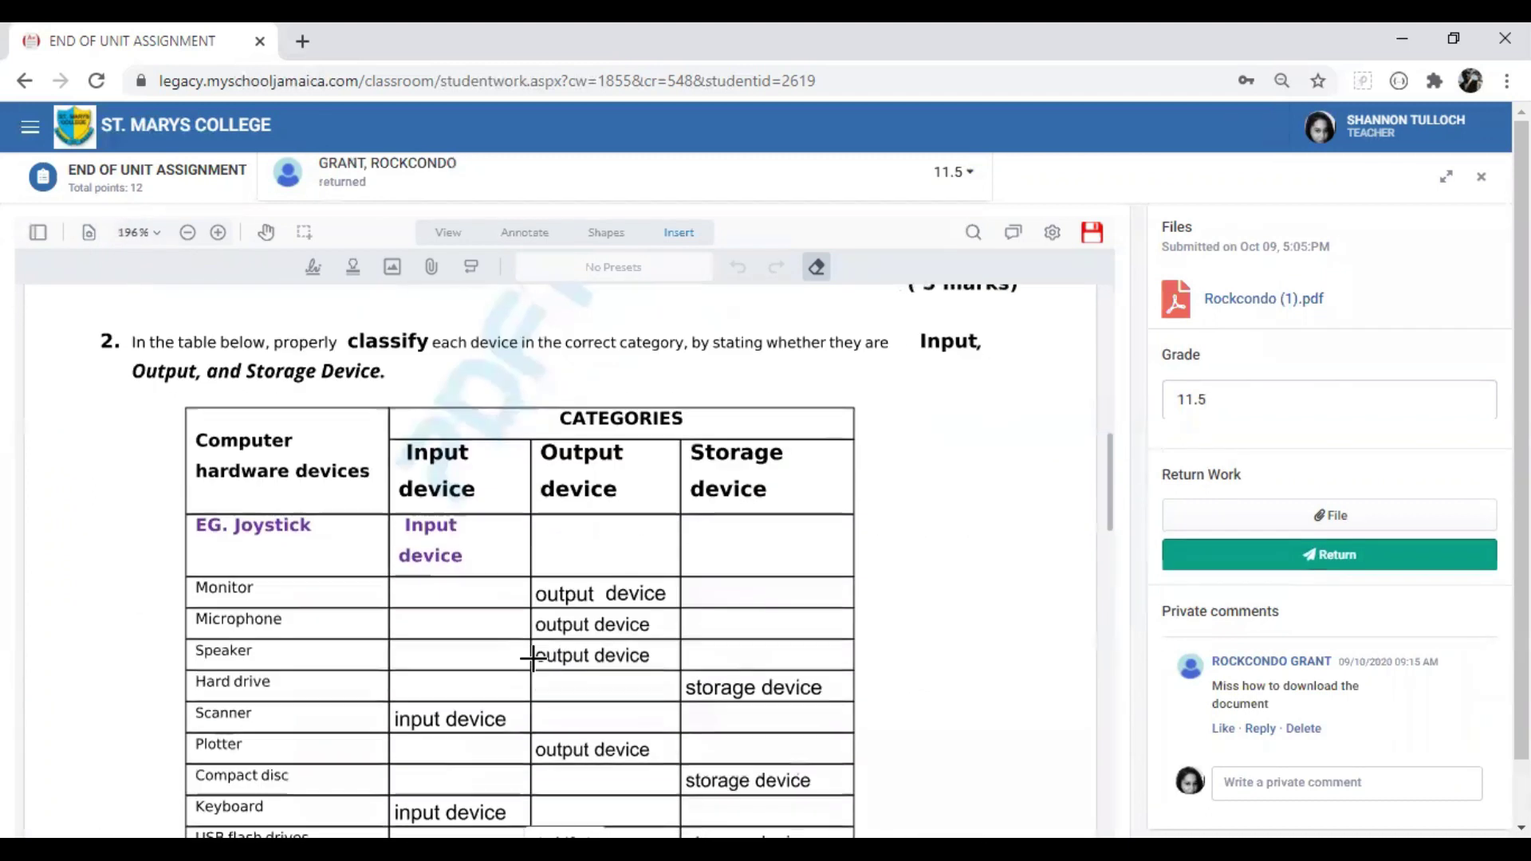
{"action": "scroll", "coordinate": [588, 662], "scroll_direction": "up", "scroll_amount": 15}
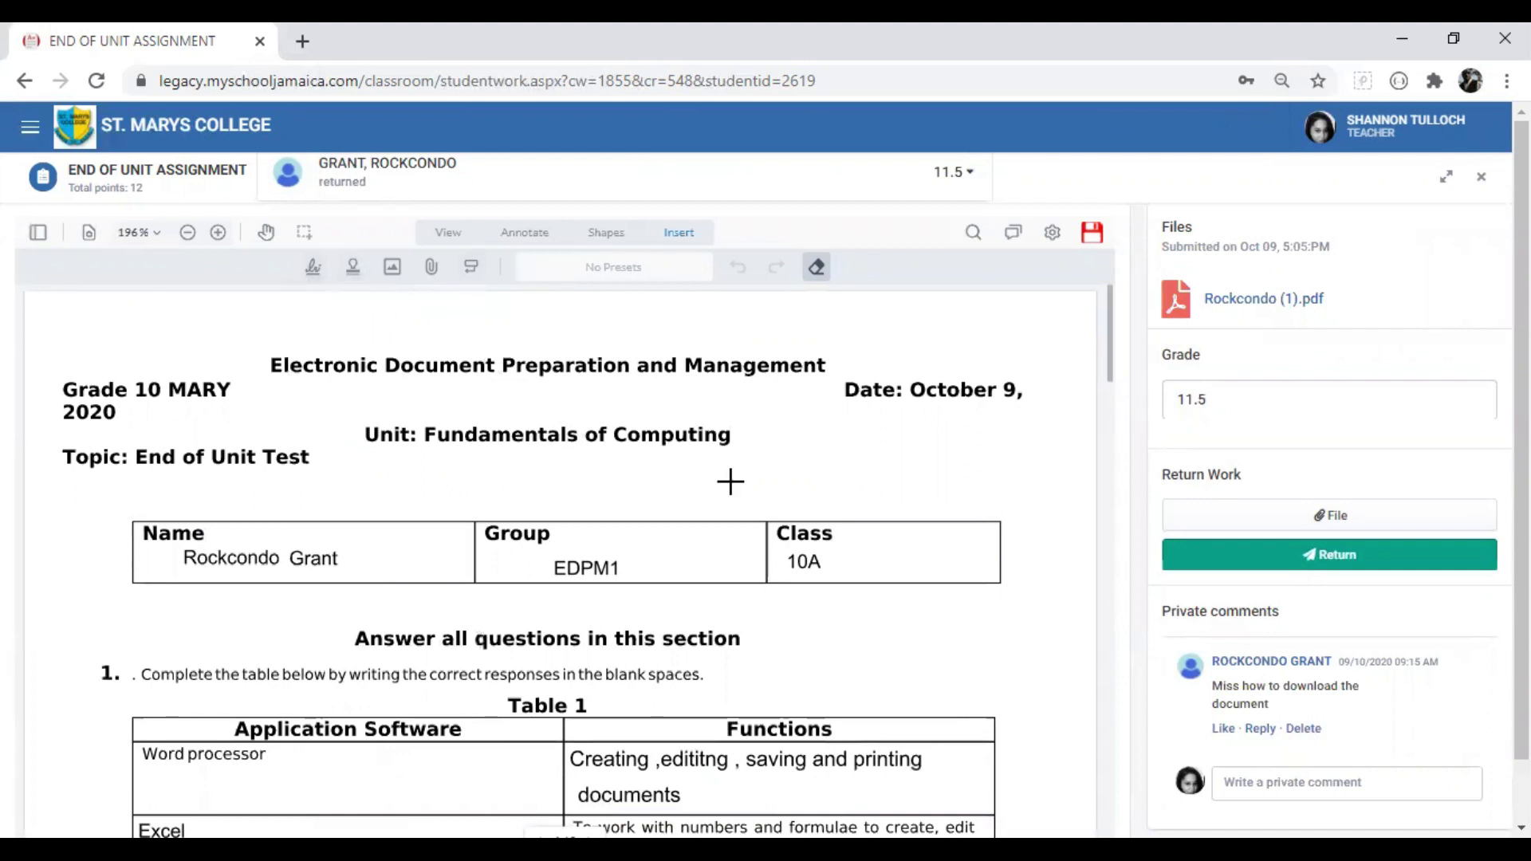
{"action": "scroll", "coordinate": [267, 550], "scroll_direction": "down", "scroll_amount": 6}
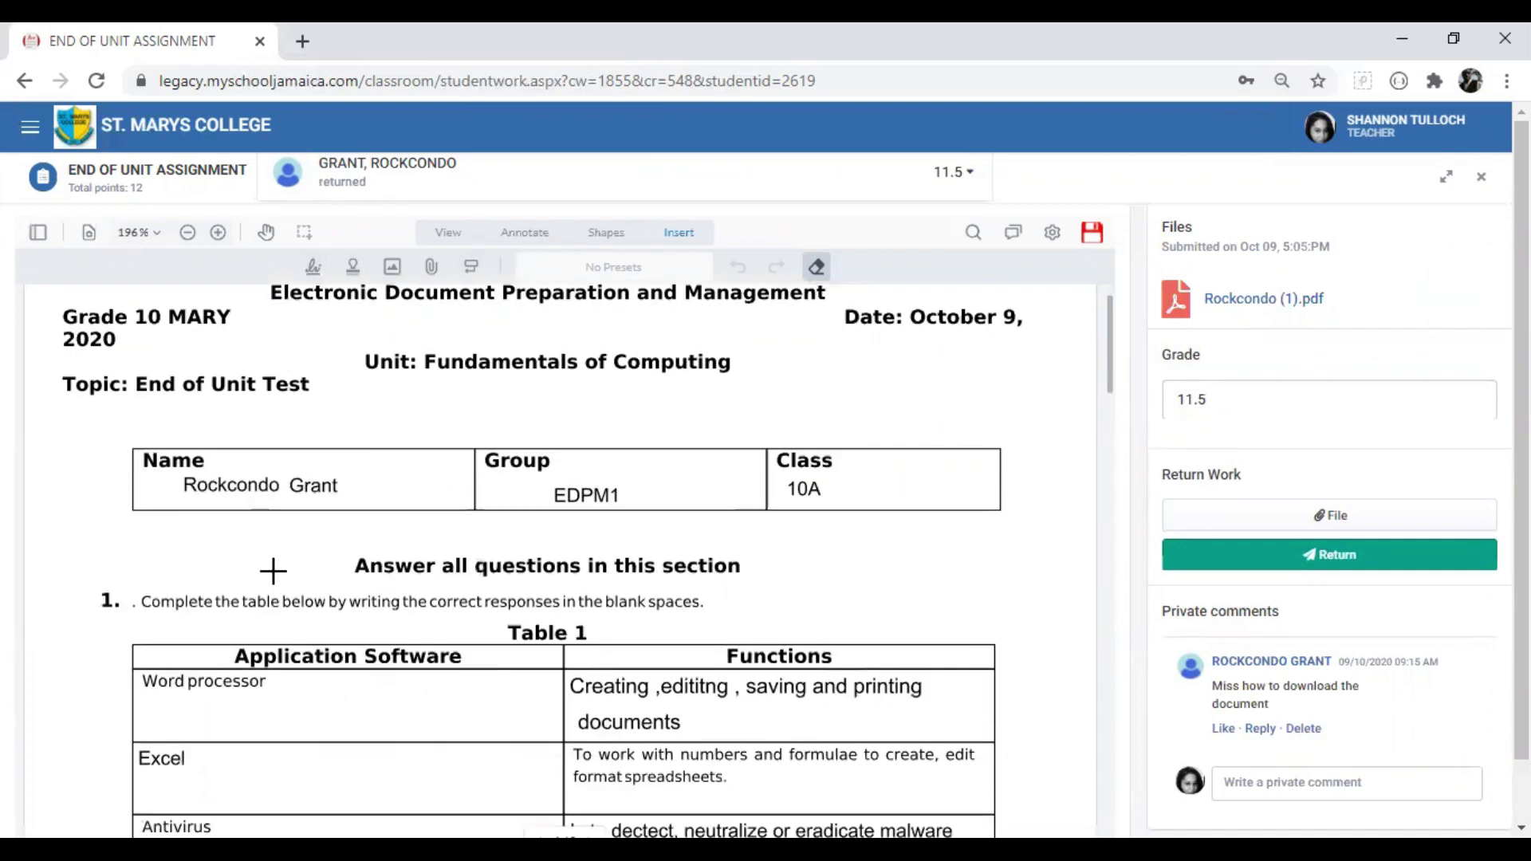
{"action": "scroll", "coordinate": [509, 718], "scroll_direction": "down", "scroll_amount": 5}
{"action": "scroll", "coordinate": [505, 698], "scroll_direction": "up", "scroll_amount": 7}
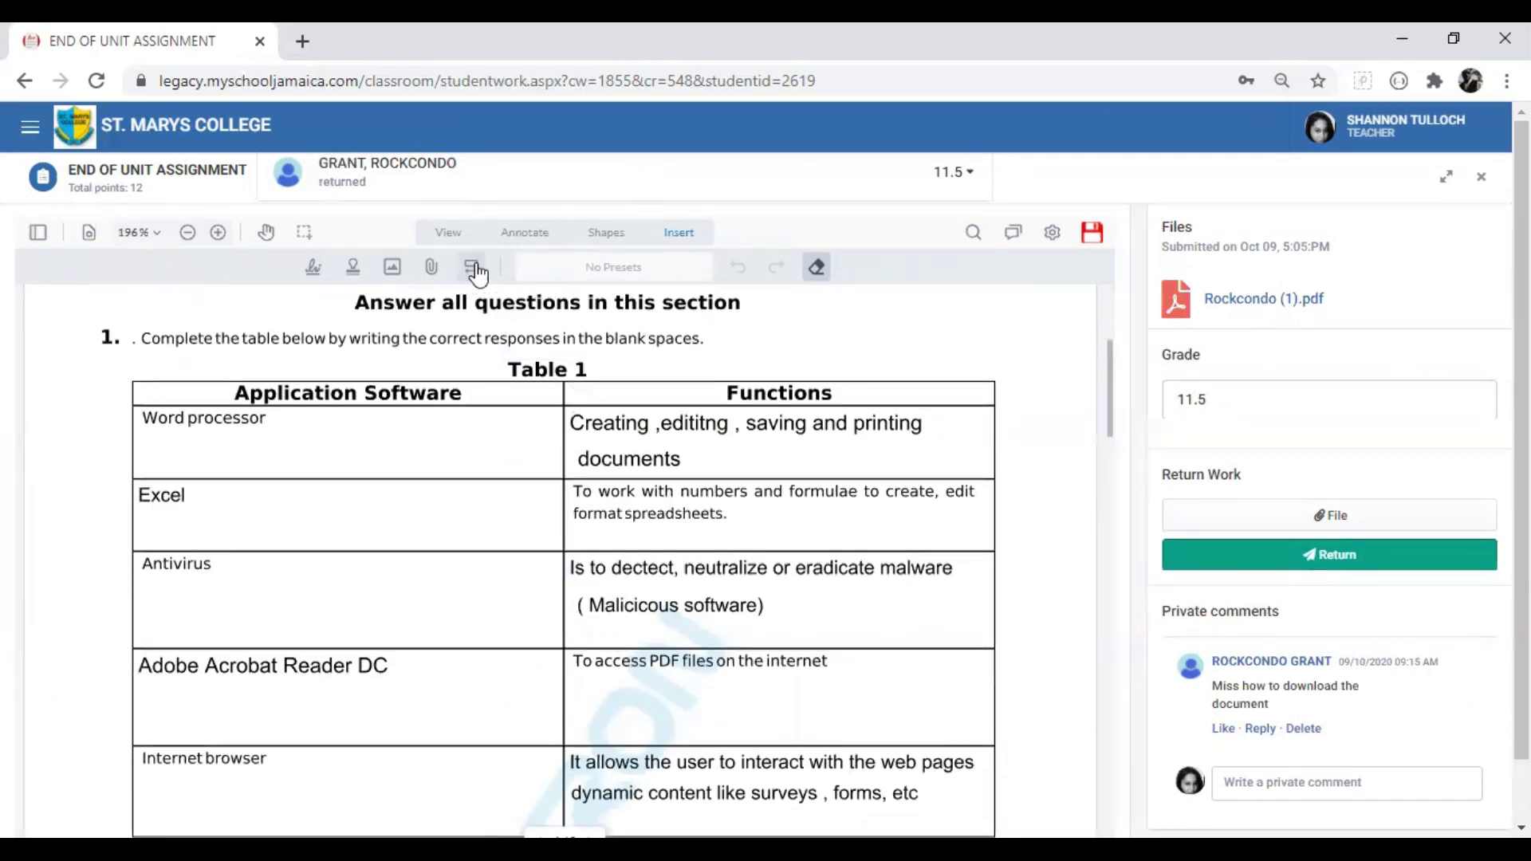
Draw two large red freehand check marks over Table 1, one across the Word processor and Excel rows and one across the Antivirus row
{"action": "left_click", "coordinate": [522, 232]}
{"action": "left_click", "coordinate": [530, 273]}
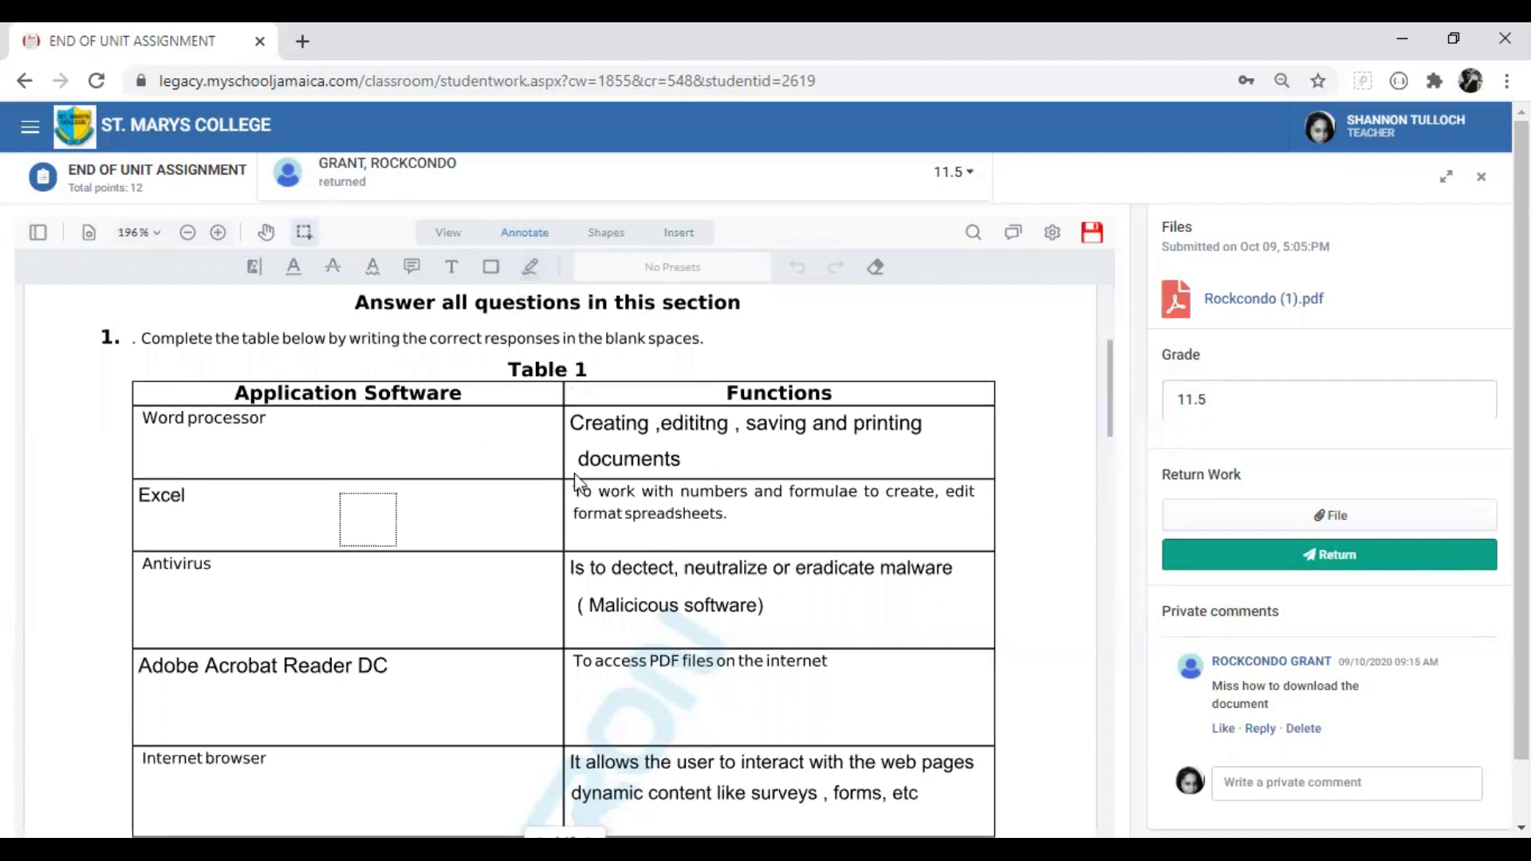
{"action": "left_click", "coordinate": [532, 280]}
{"action": "left_click_drag", "start_coordinate": [463, 498], "coordinate": [684, 413]}
{"action": "left_click_drag", "start_coordinate": [511, 581], "coordinate": [817, 512]}
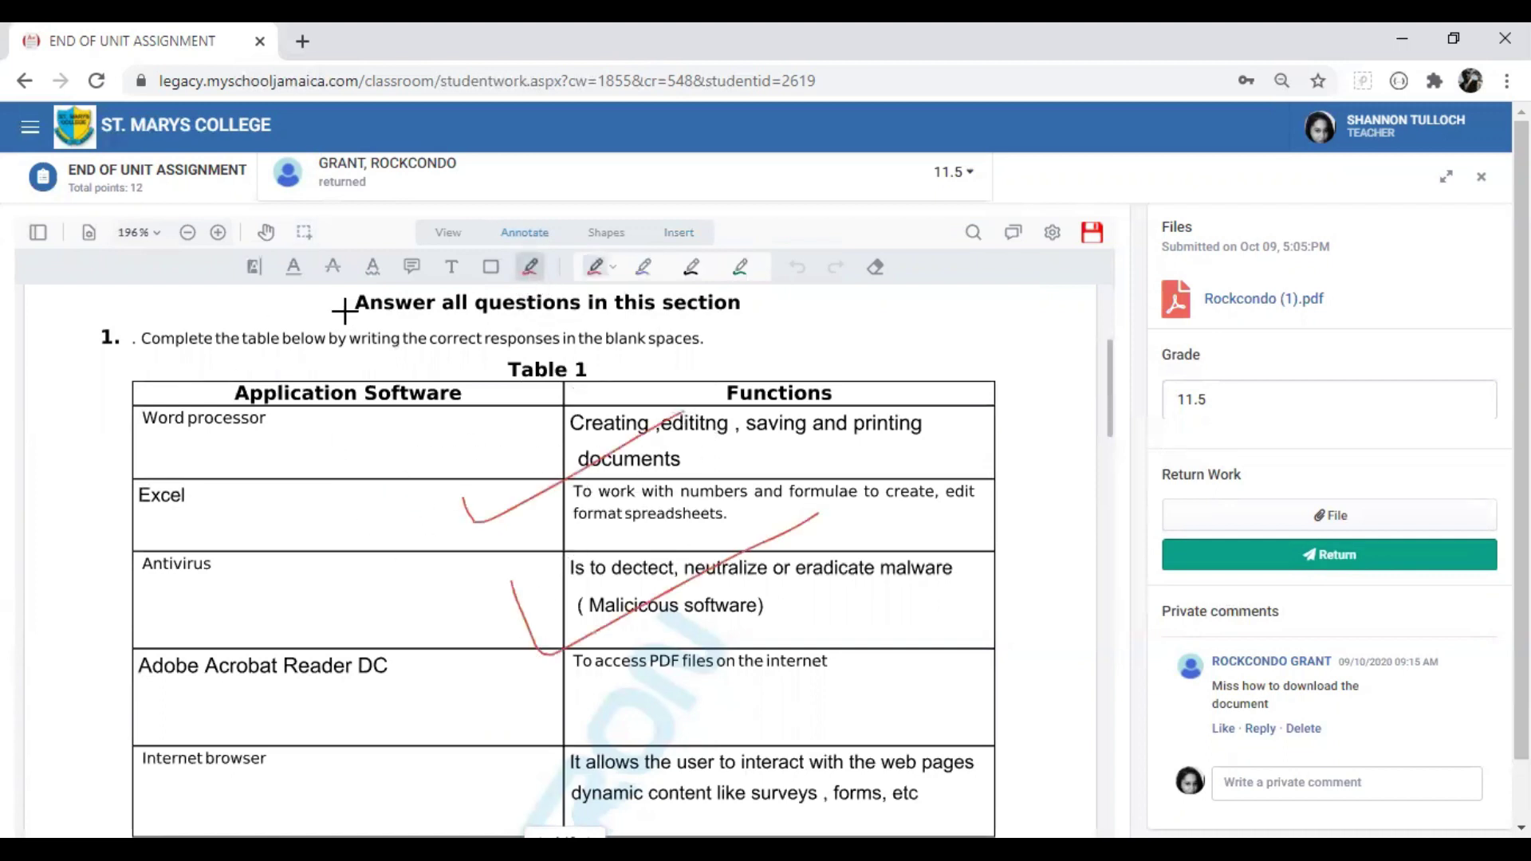
Mark the heading "Electronic Document Preparation and Management" with a red squiggly underline
{"action": "scroll", "coordinate": [510, 457], "scroll_direction": "up", "scroll_amount": 4}
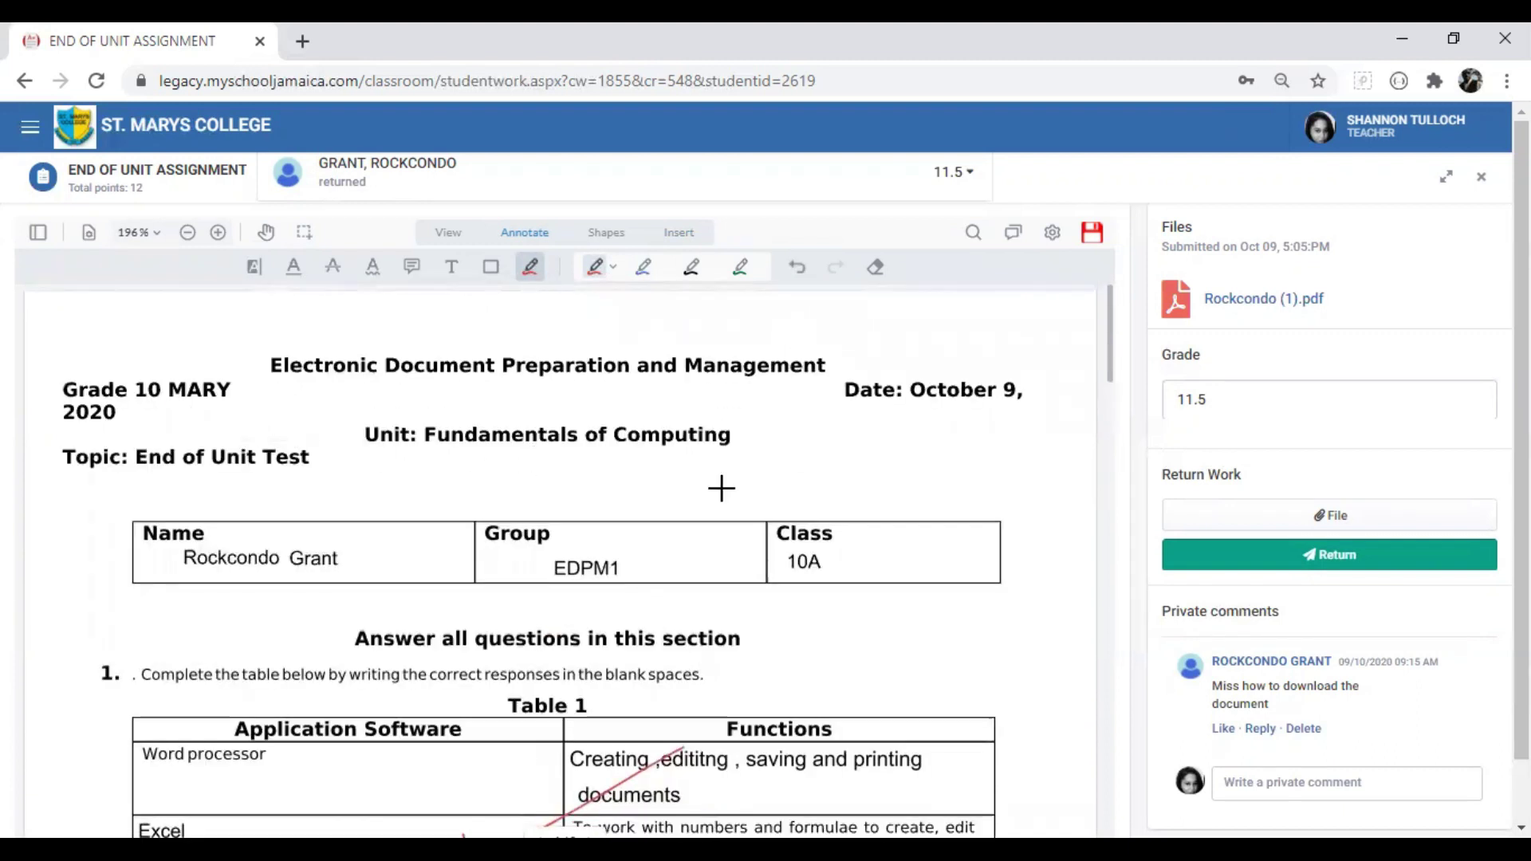
{"action": "left_click", "coordinate": [371, 276]}
{"action": "left_click_drag", "start_coordinate": [273, 366], "coordinate": [839, 359]}
Strike out the line "Unit: Fundamentals of Computing" in red and close the student's work
{"action": "left_click", "coordinate": [332, 268]}
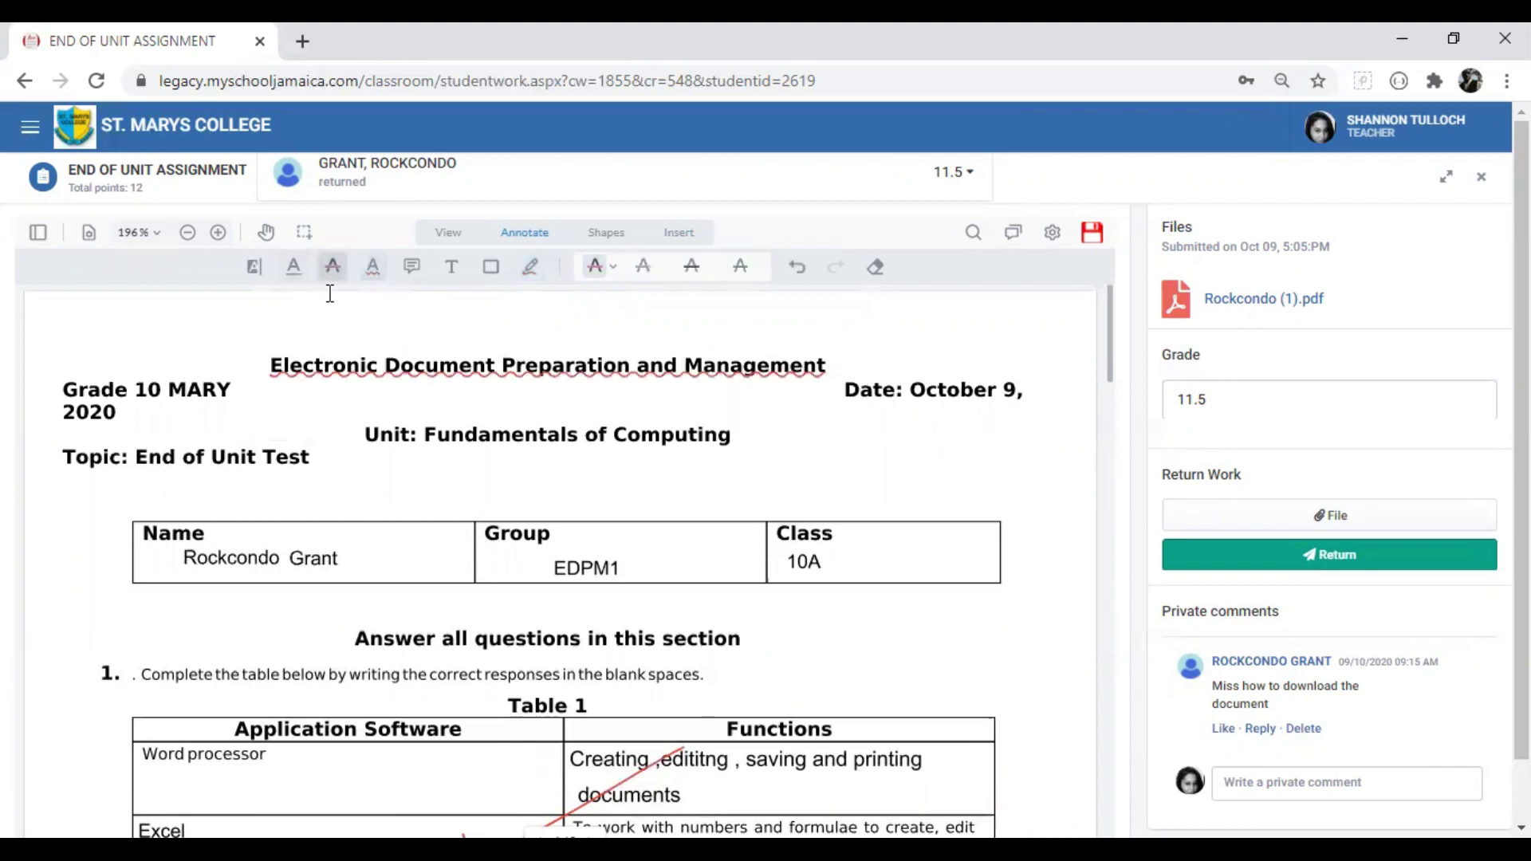
{"action": "left_click_drag", "start_coordinate": [361, 433], "coordinate": [753, 433]}
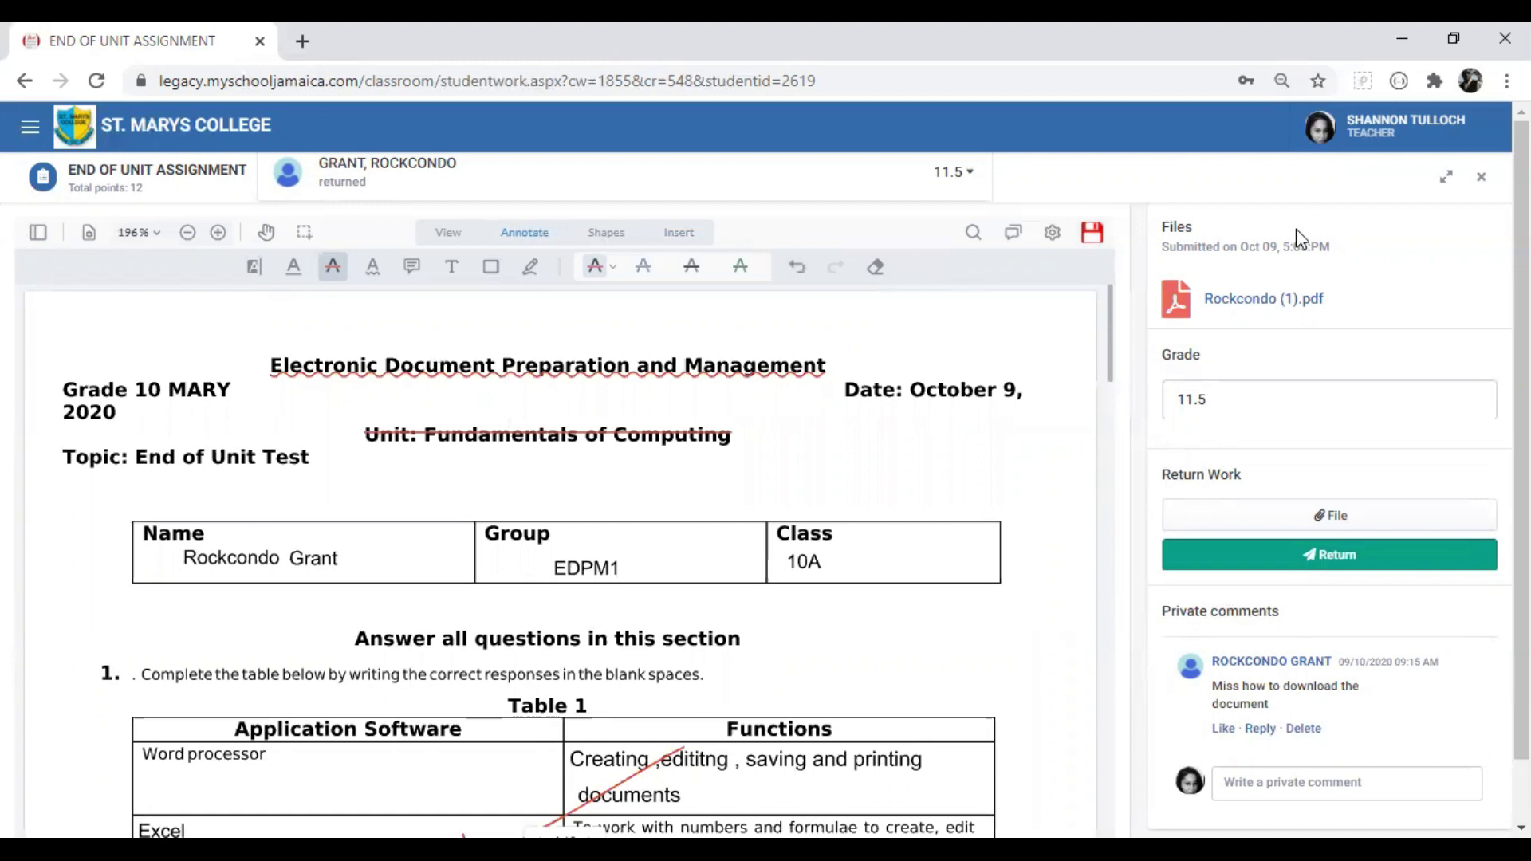
{"action": "left_click", "coordinate": [1480, 179]}
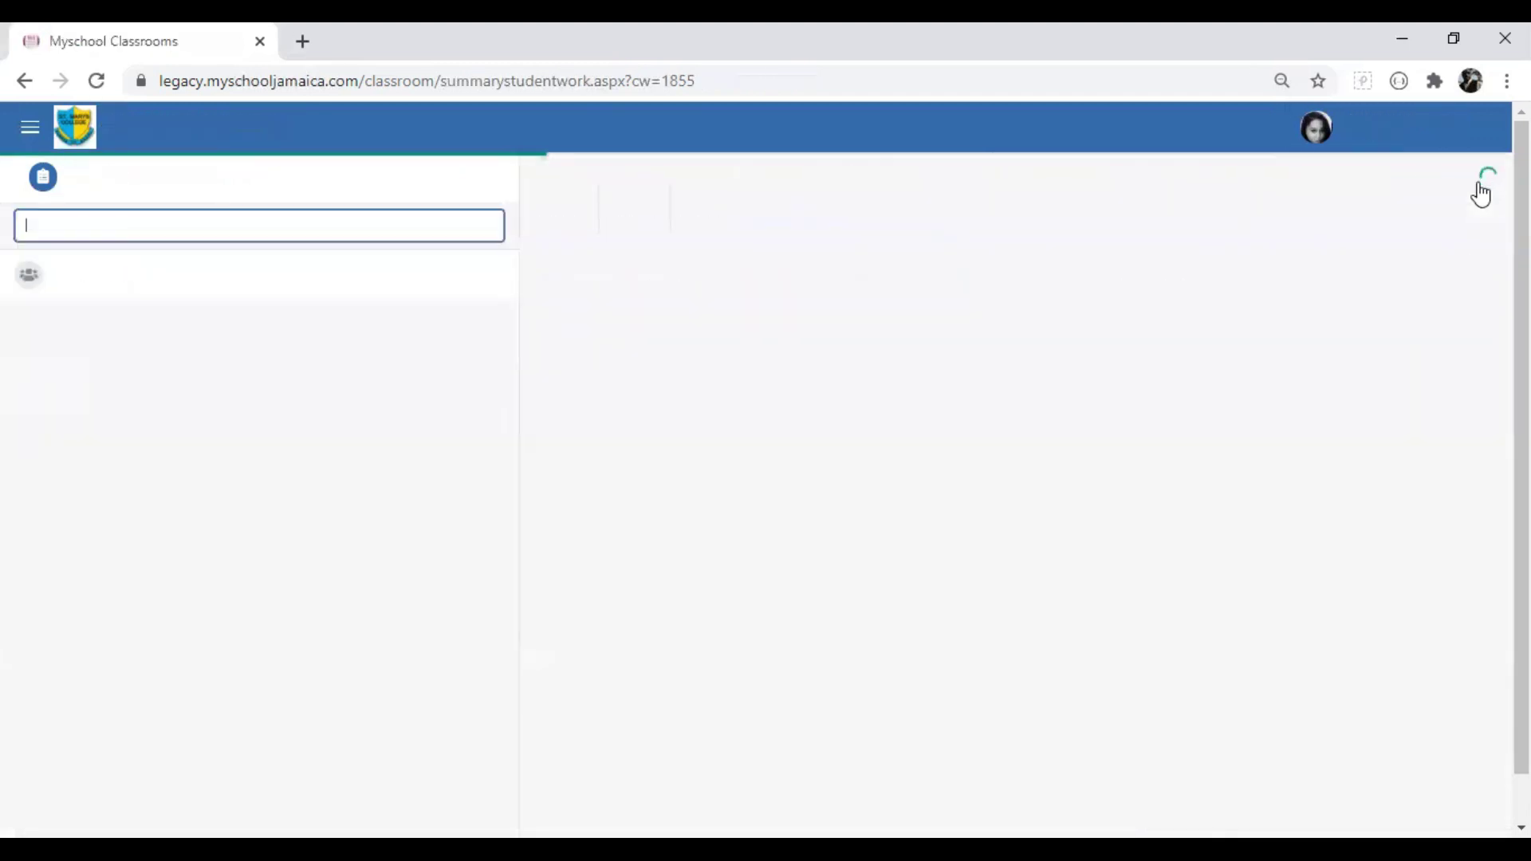